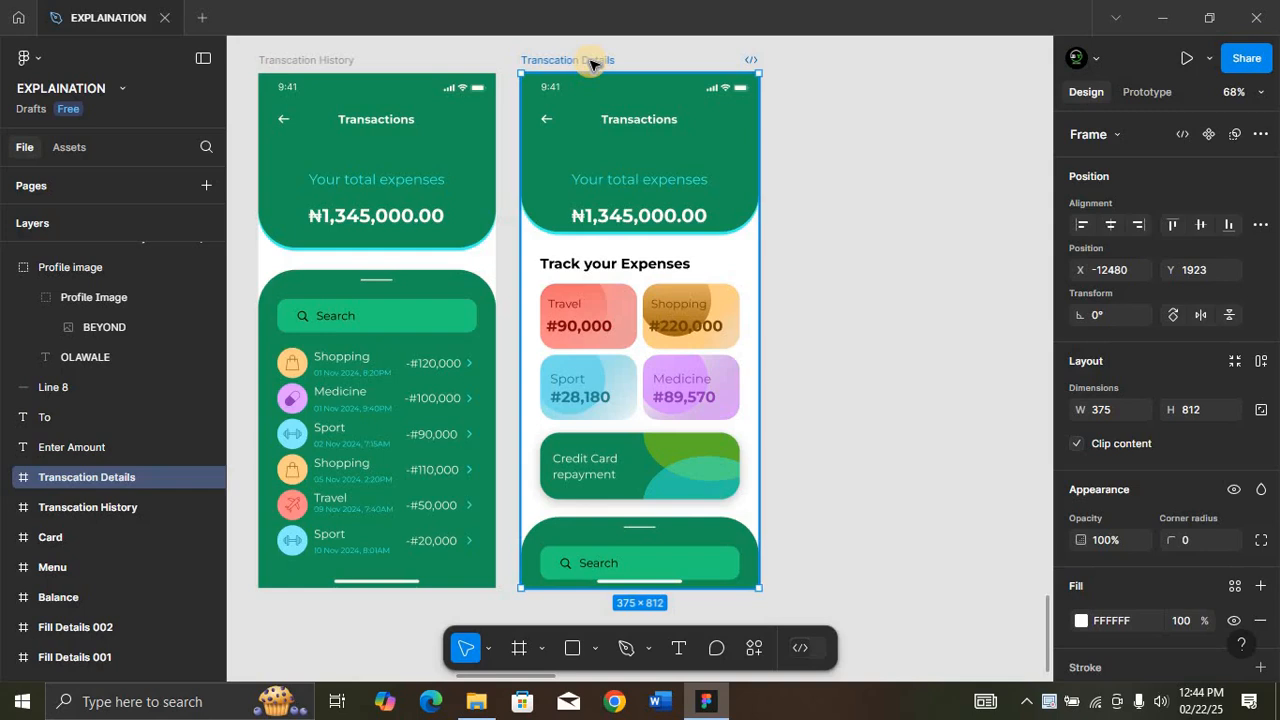
Step: Duplicate the Transcation Details frame
key("ctrl+d")
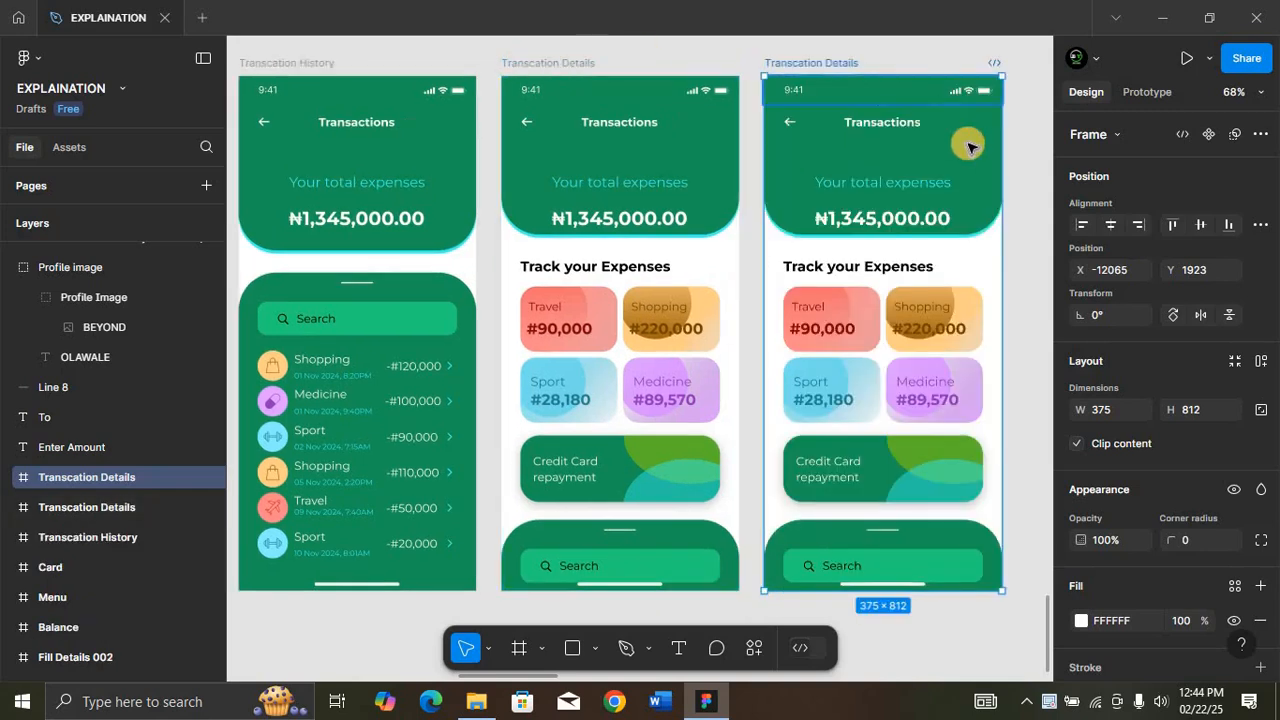
scroll(966, 137, "right", 5)
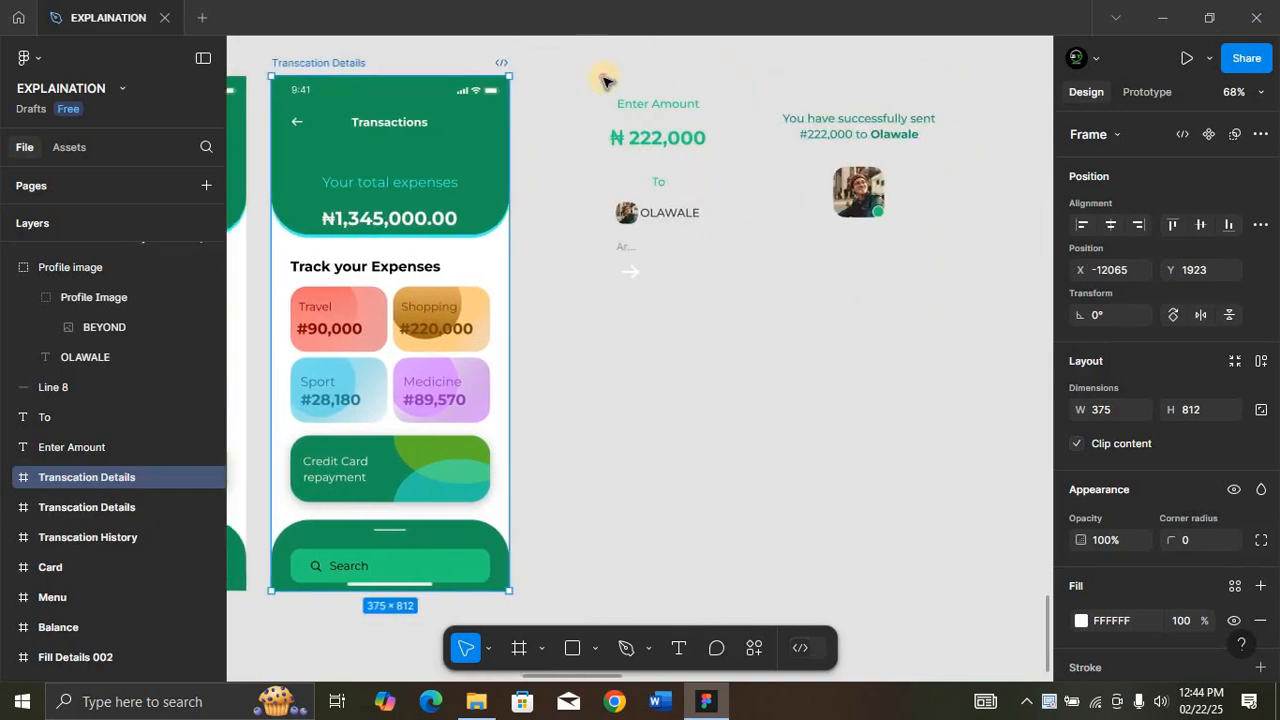
Step: Examine the text styles and sizes of the prepared amount, "To", recipient and arrow elements beside the frames
left_click_drag(604, 78, 748, 286)
key("shift+2")
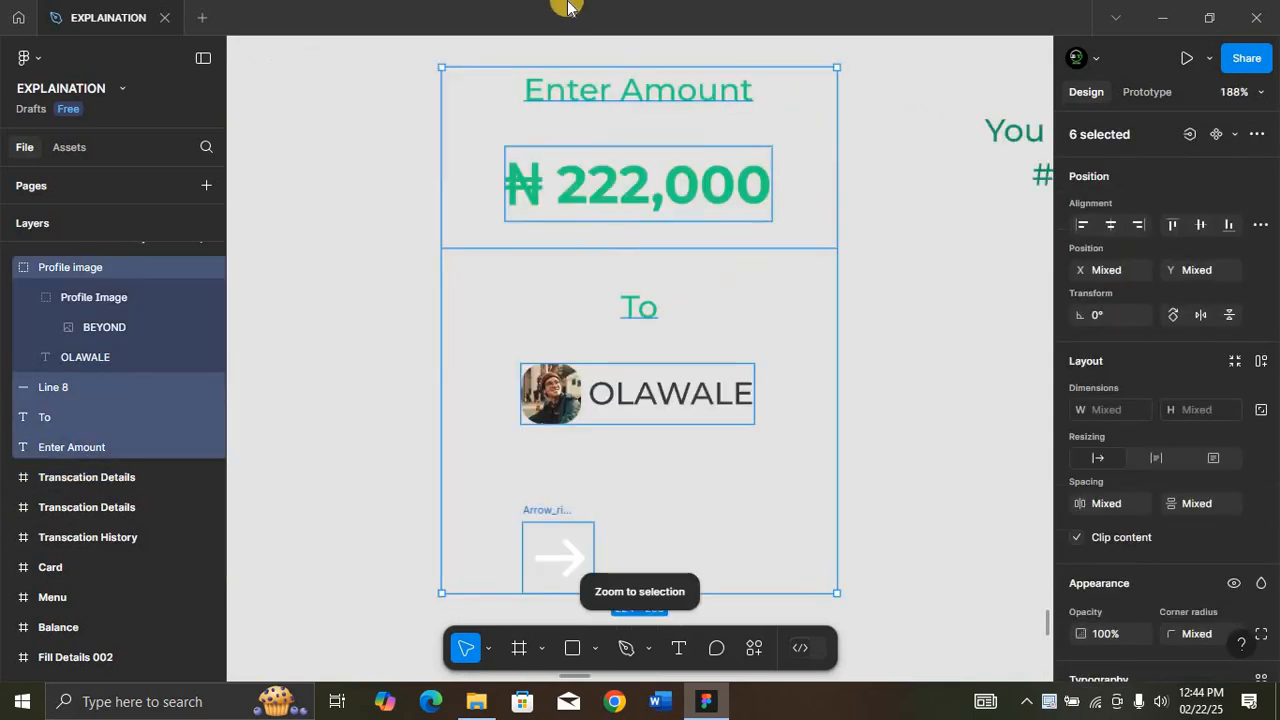
left_click(652, 92)
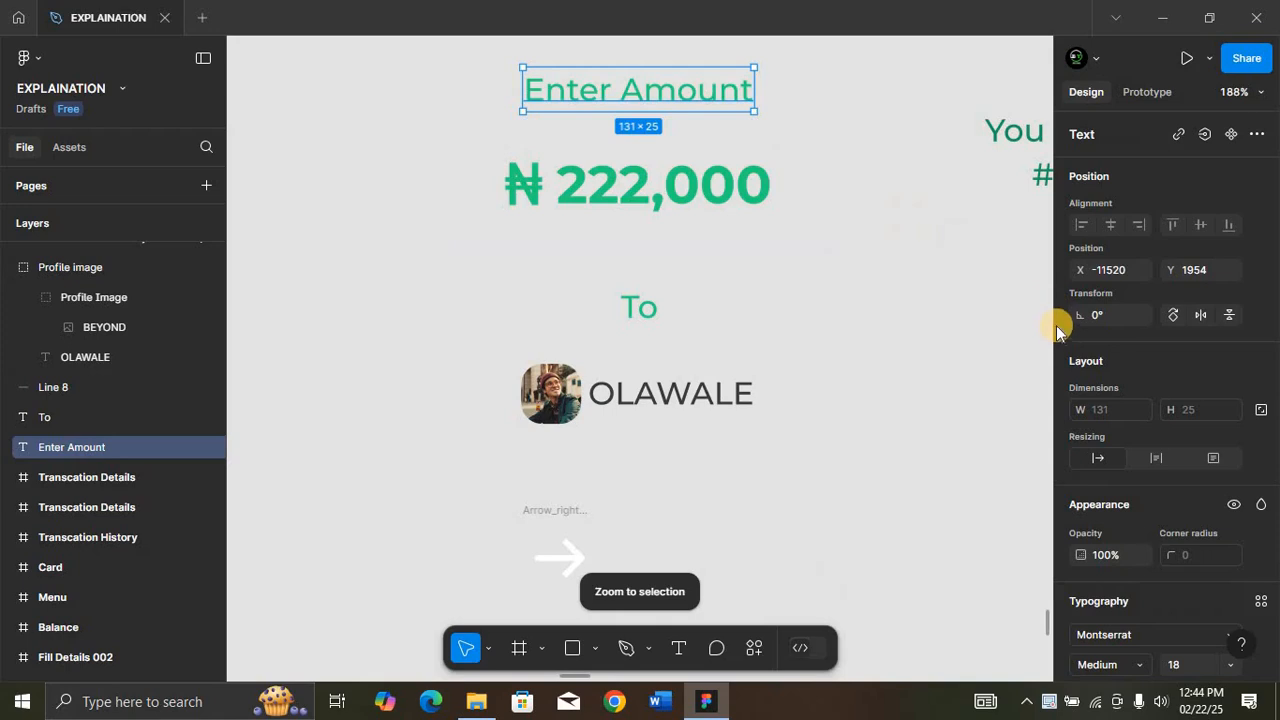
scroll(1112, 362, "down", 3)
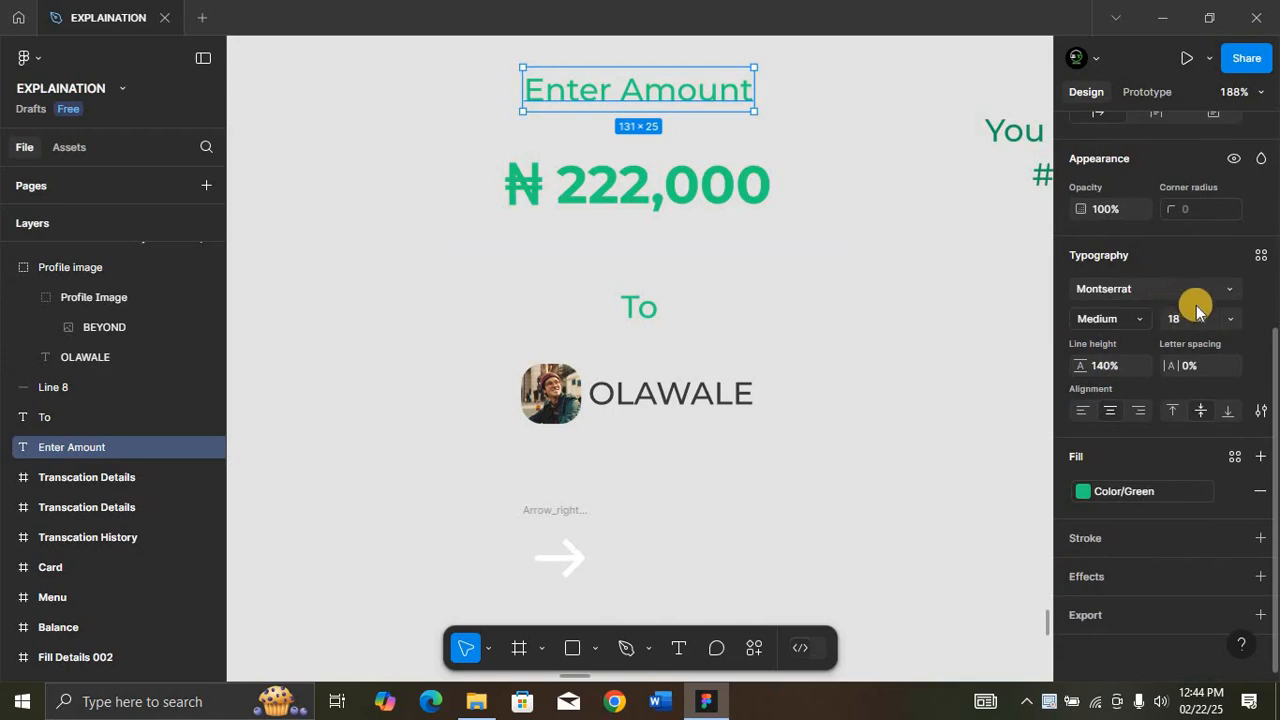
left_click(729, 193)
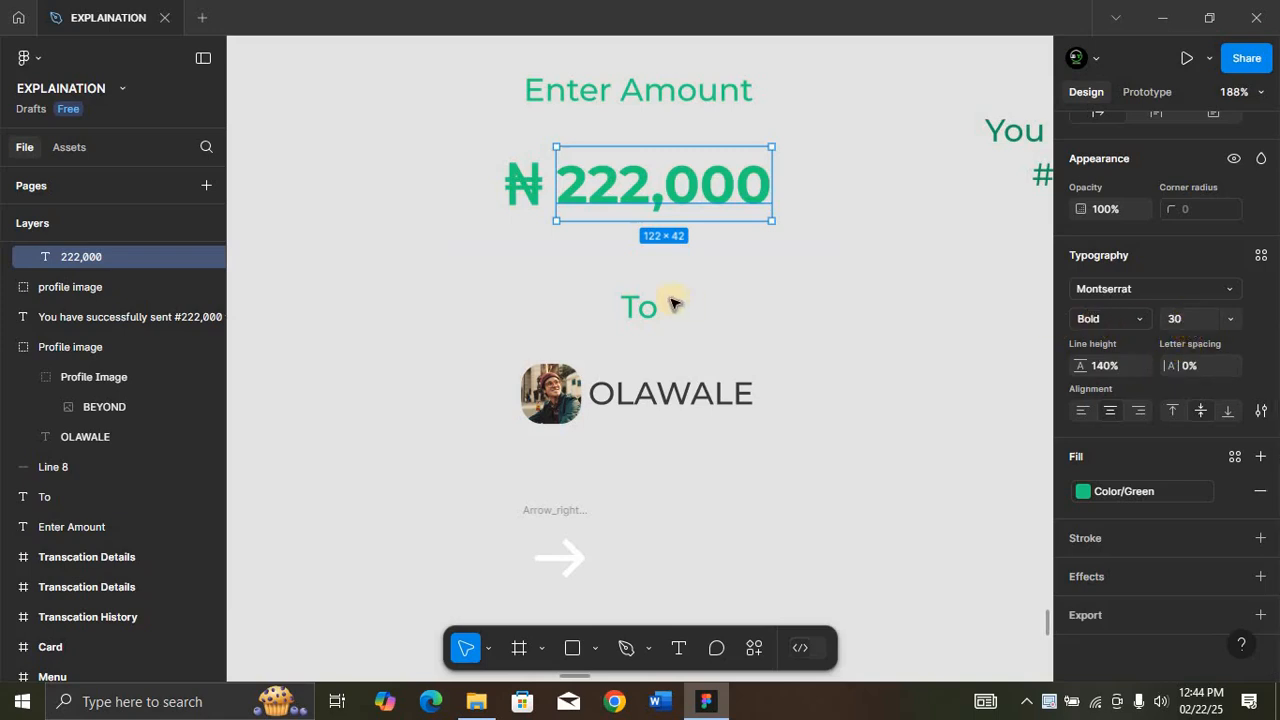
left_click(639, 310)
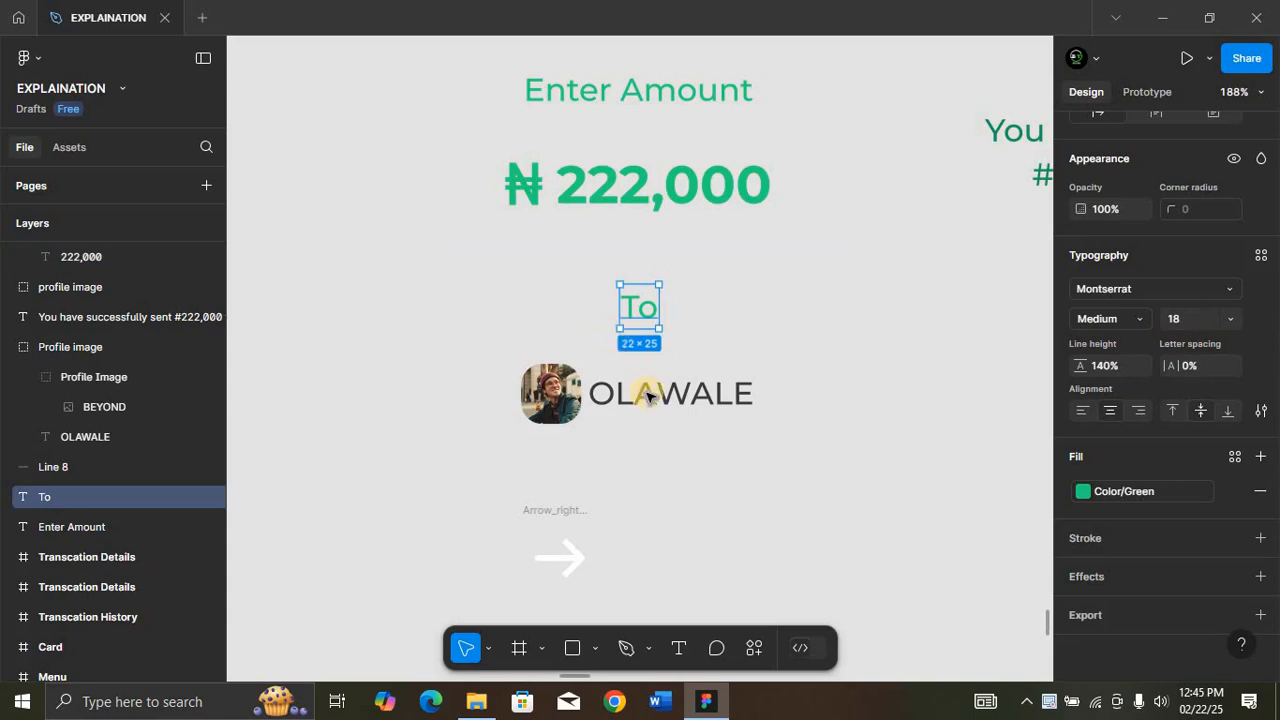
left_click(683, 395)
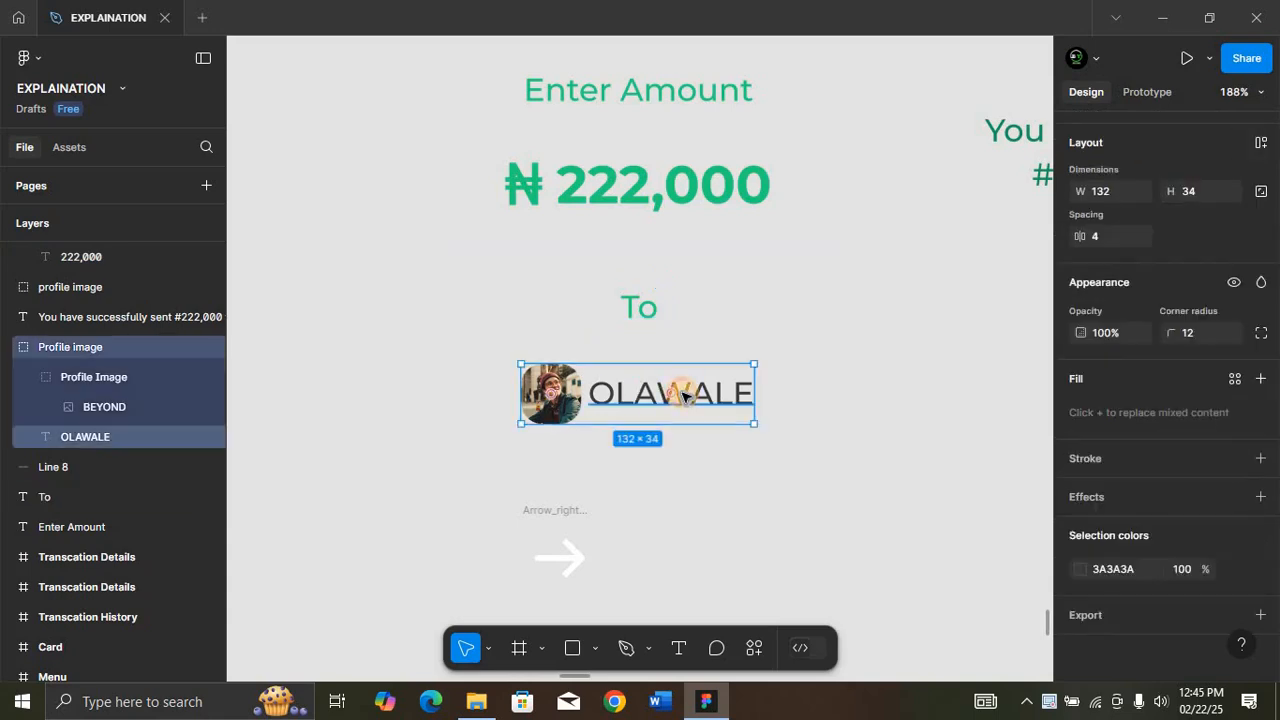
left_click(683, 395)
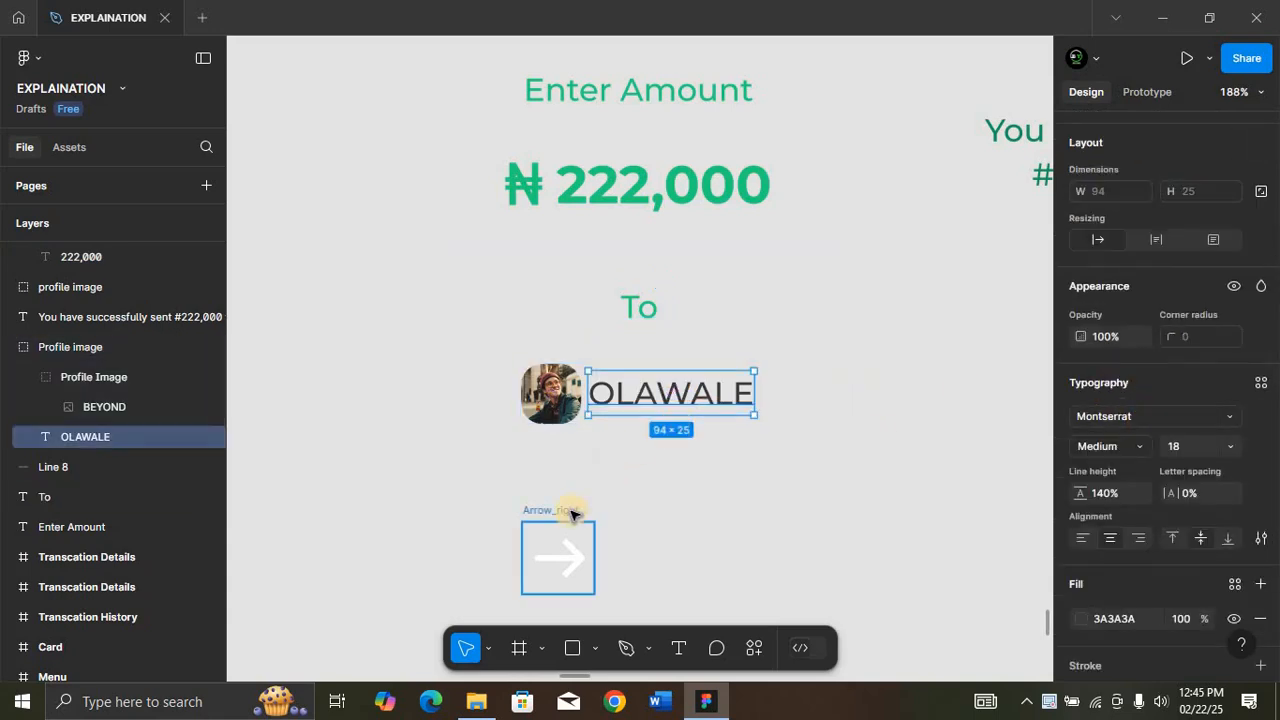
left_click(557, 512)
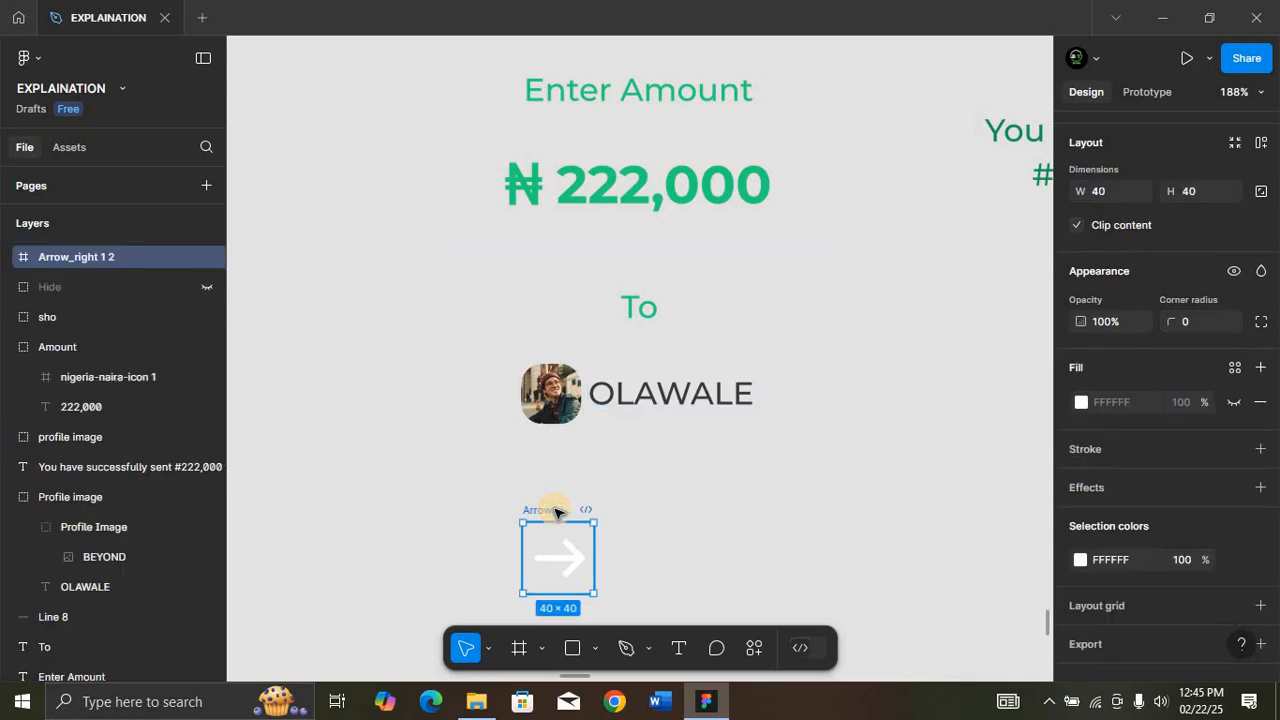
Step: Rename the duplicated Transcation Details frame as Transfer
scroll(557, 512, "left", 10)
scroll(557, 512, "down", 5)
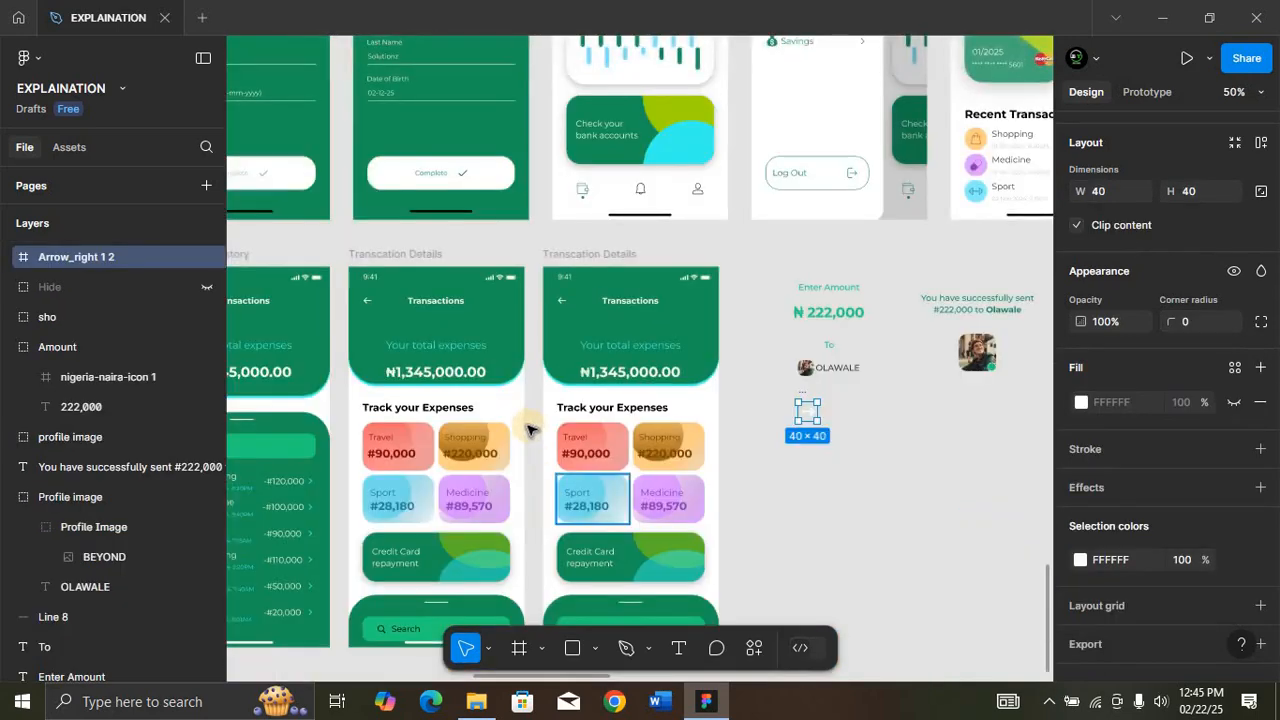
double_click(588, 253)
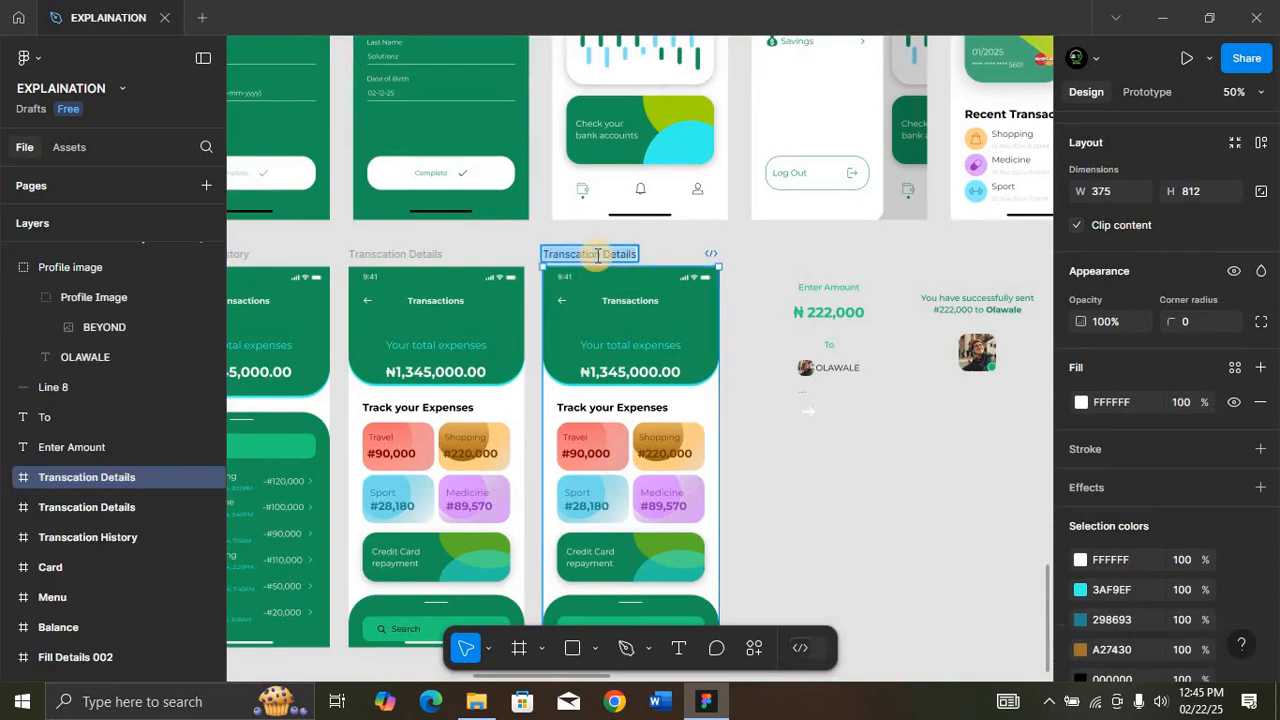
type("Transfer")
key("Return")
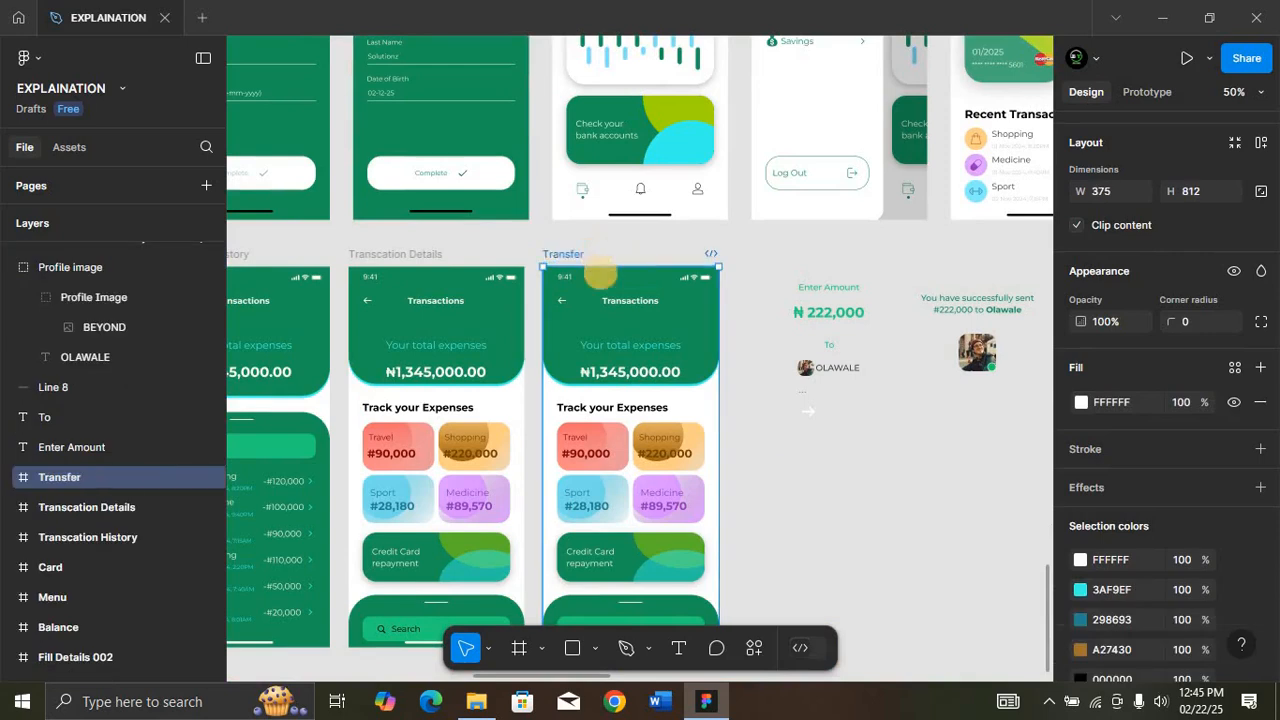
Step: Change the navigation bar title in the Transfer frame to "Transfer"
left_click(623, 305)
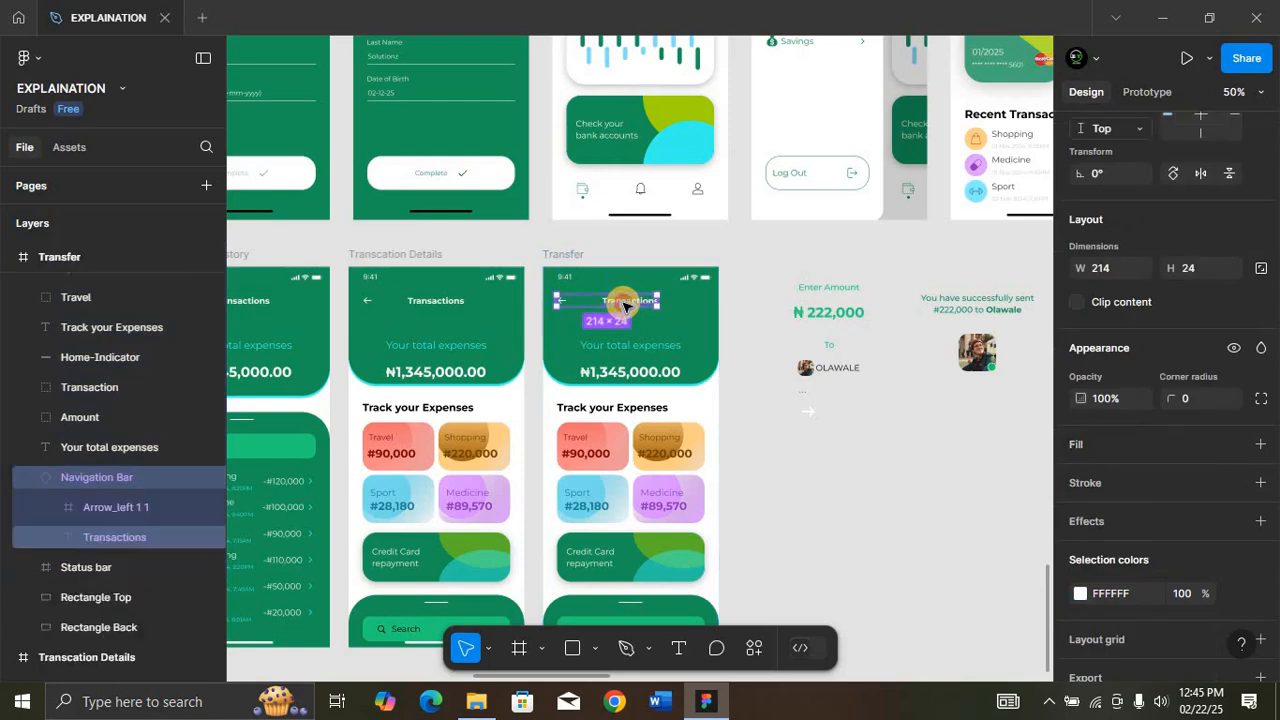
double_click(624, 304)
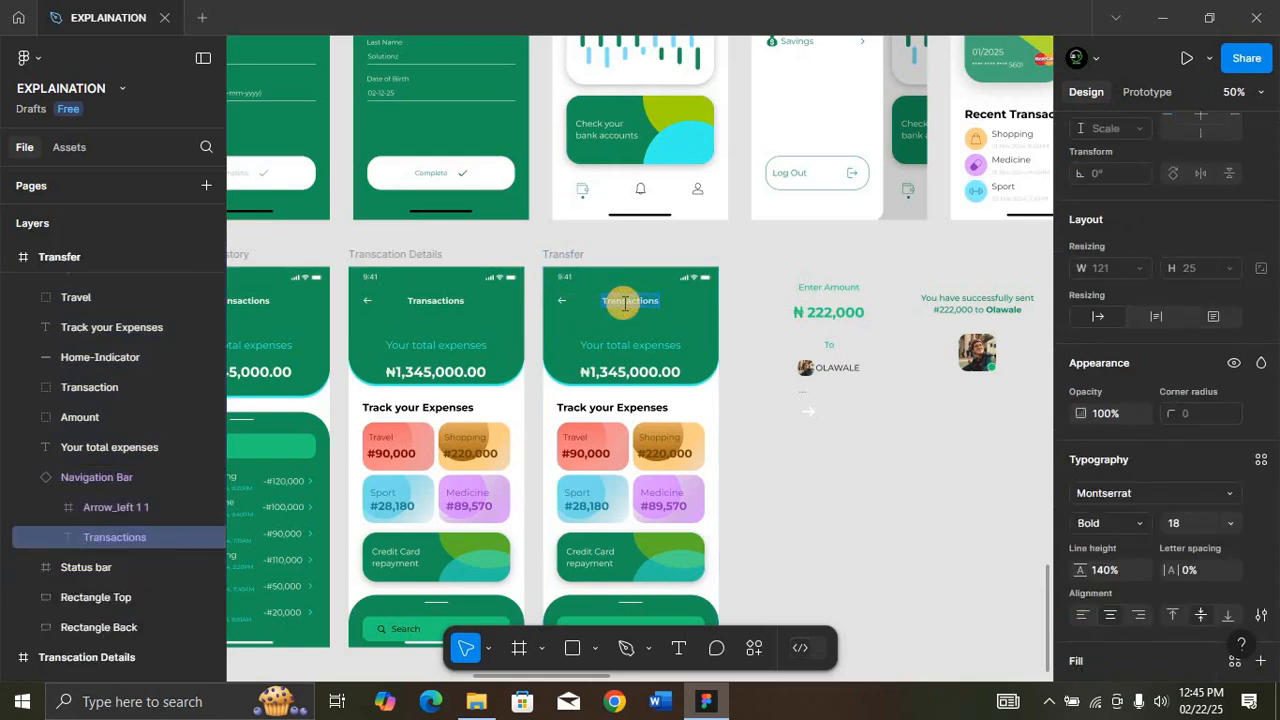
type("Transfer")
left_click(634, 346)
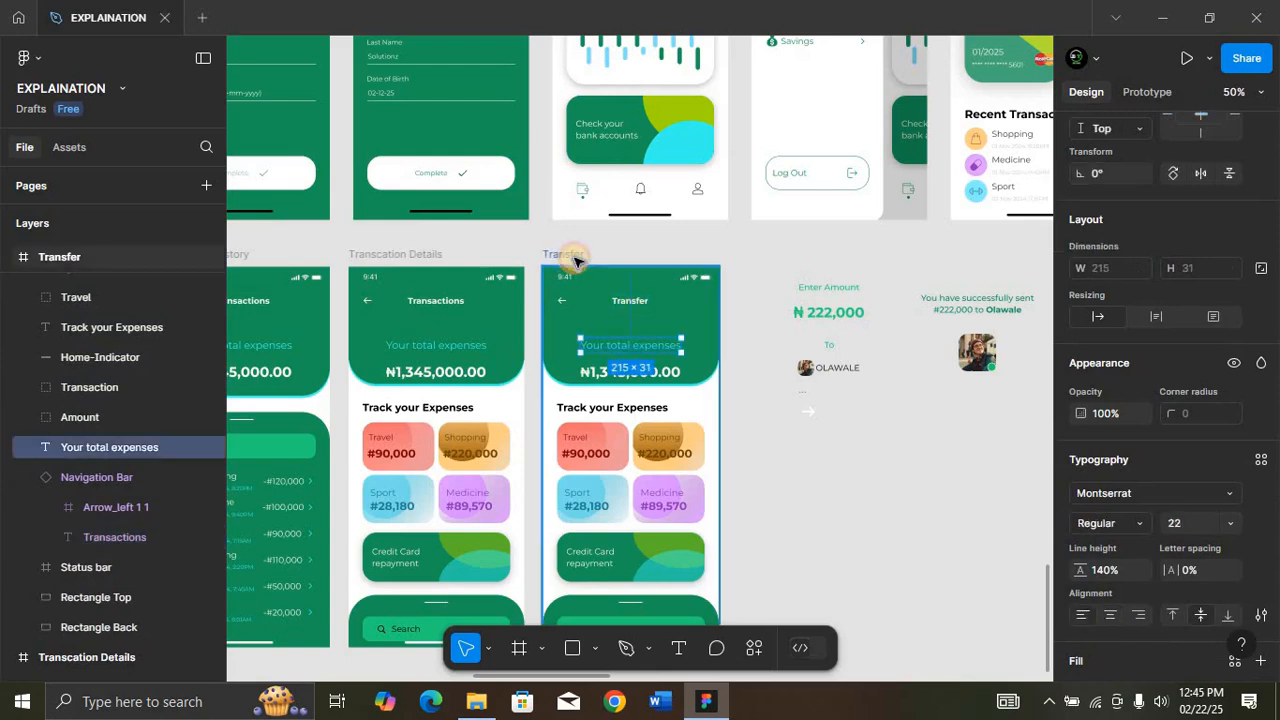
Step: Delete the total expenses text, amount and all content below the header from the Transfer frame, keeping the status bar, navigation bar and header rectangles
key("shift+2")
key("ctrl+minus")
key("ctrl+minus")
key("ctrl+minus")
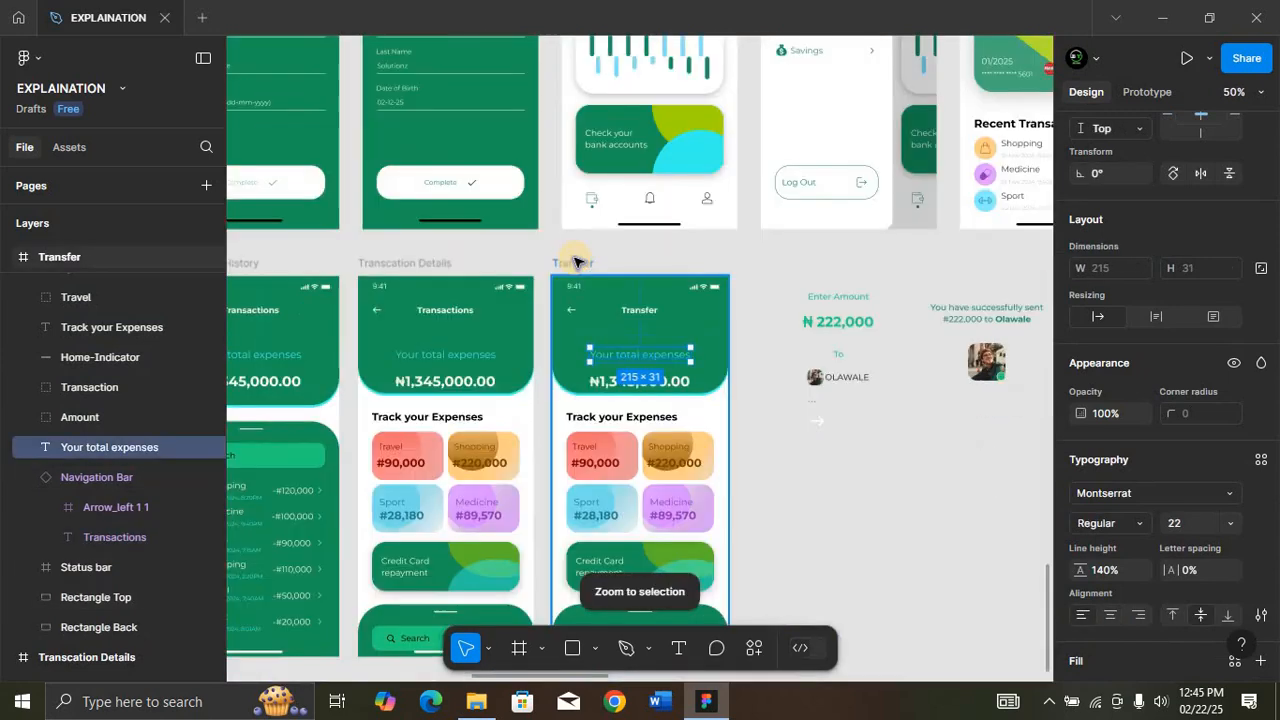
left_click(578, 350)
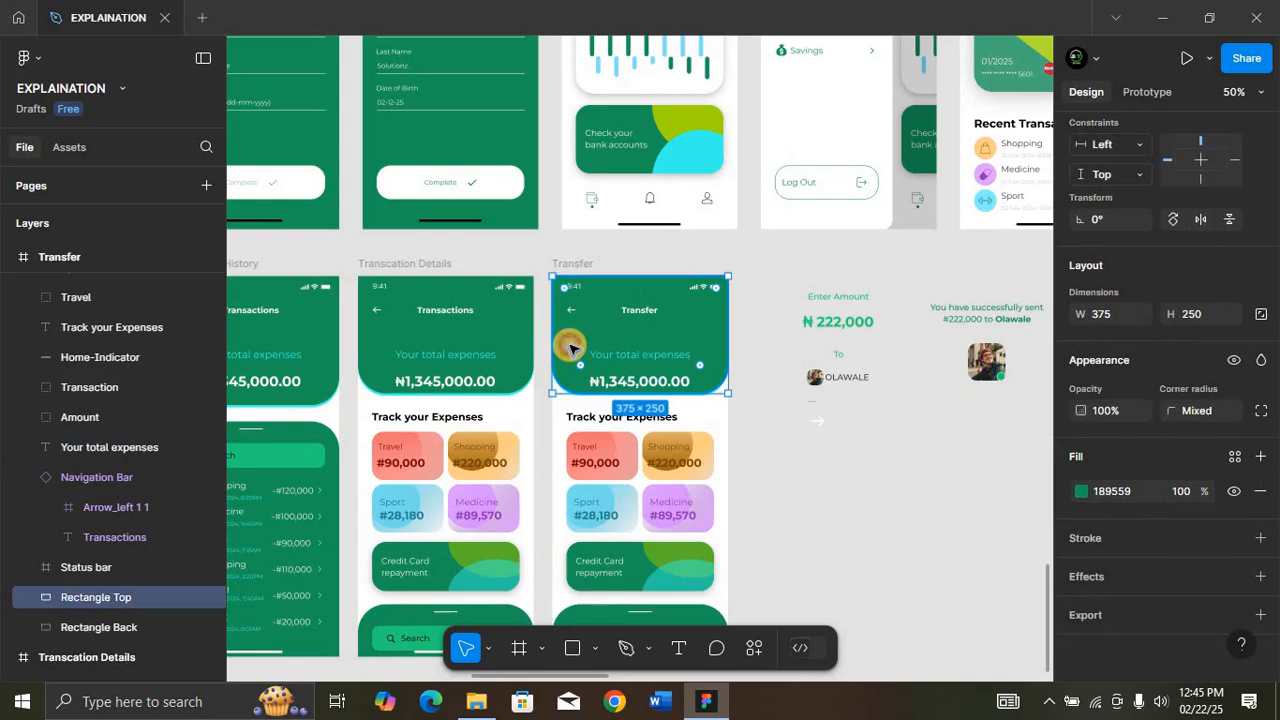
scroll(583, 350, "up", 2)
left_click_drag(537, 249, 612, 305)
left_click_drag(662, 445, 697, 606)
key("Delete")
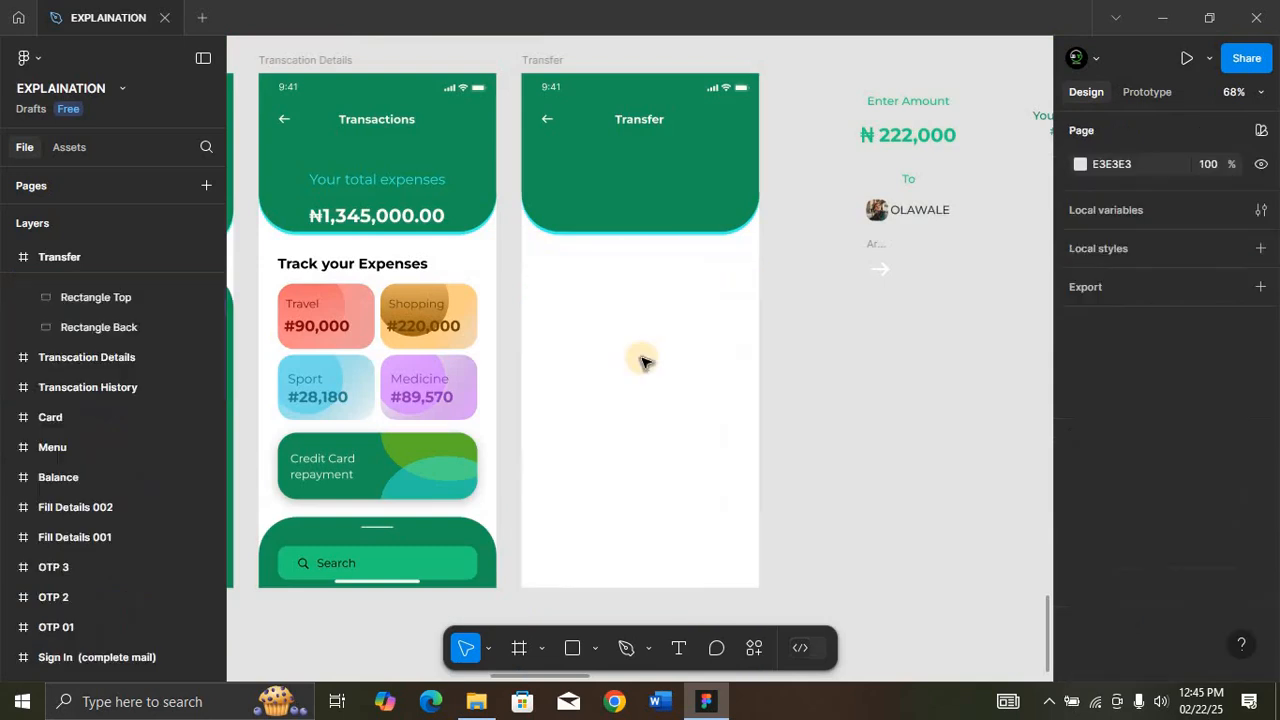
Step: Set the Y position of the green header rectangle in the Transfer frame to -150
left_click(630, 205)
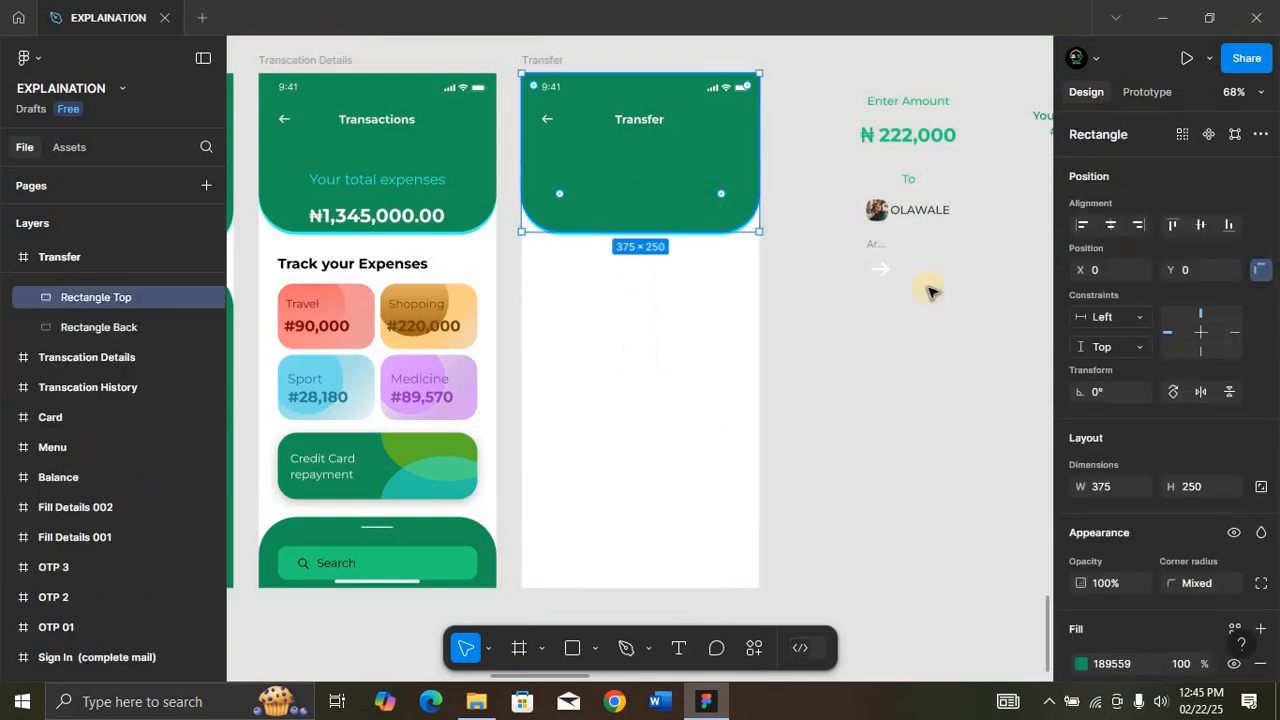
left_click(1203, 270)
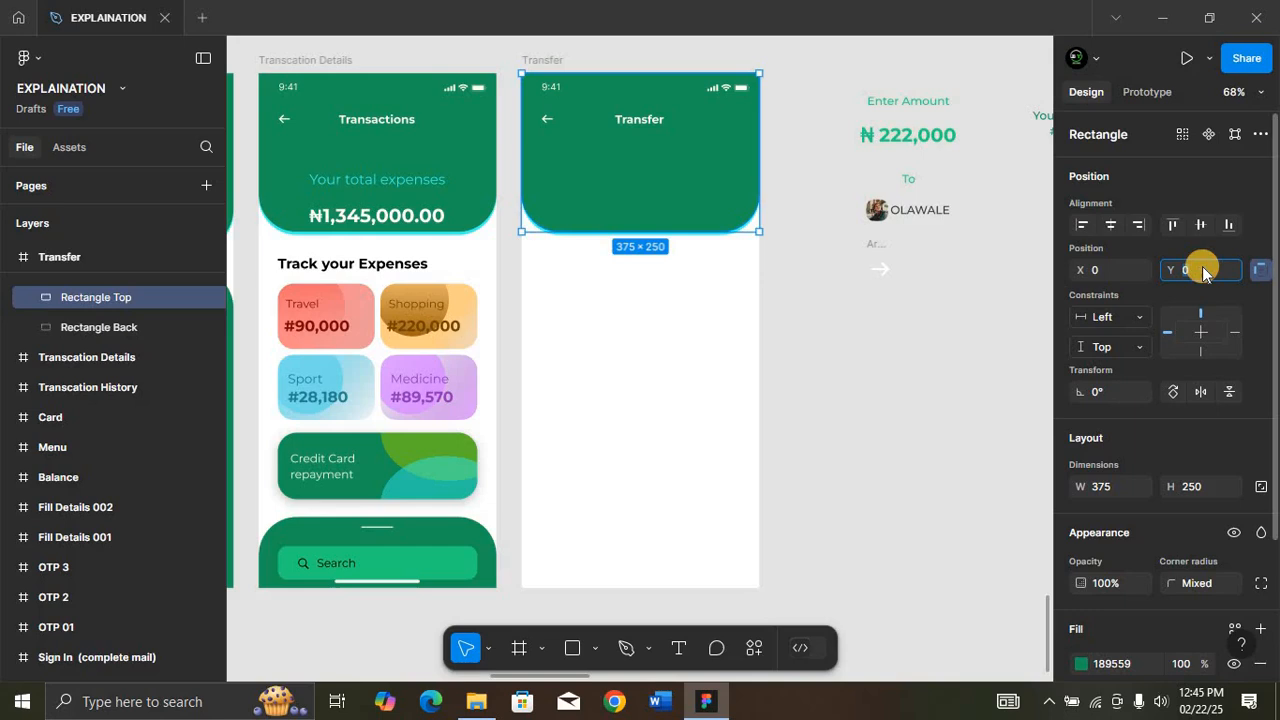
type("-150")
key("Return")
Step: Set the Y position of the cyan rectangle behind the Transfer header to -145
left_click(691, 189)
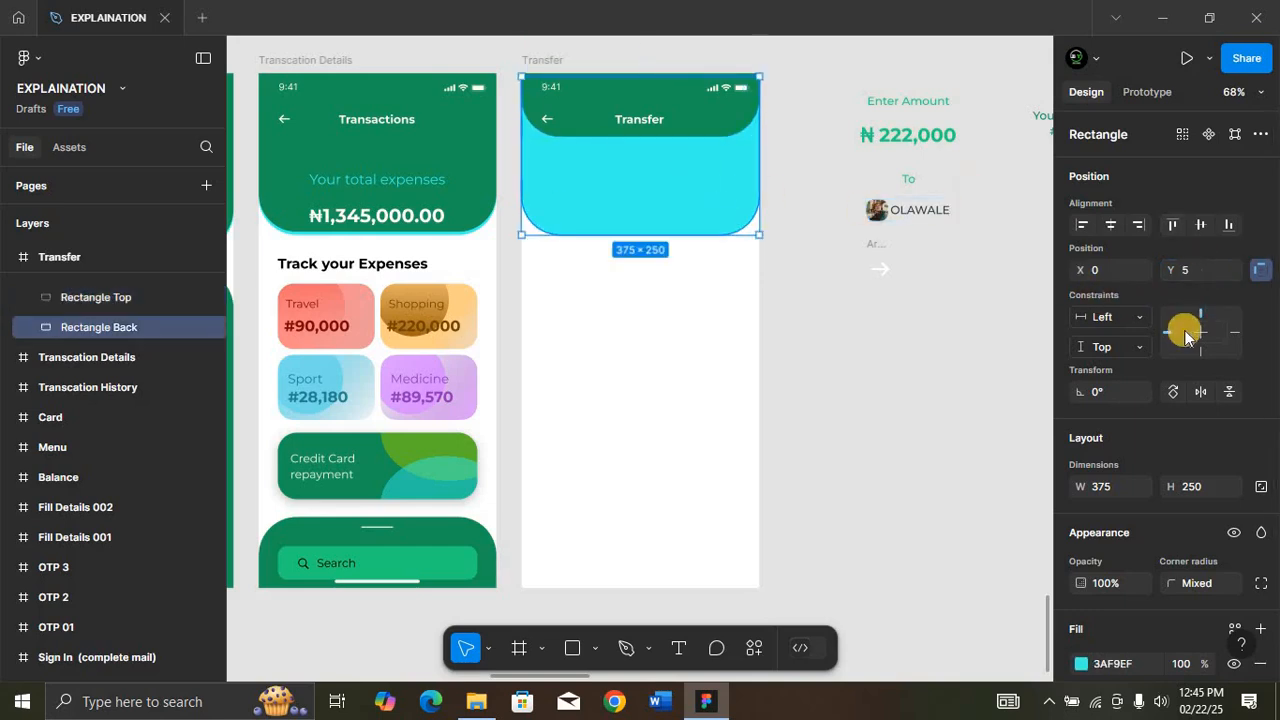
left_click(1199, 270)
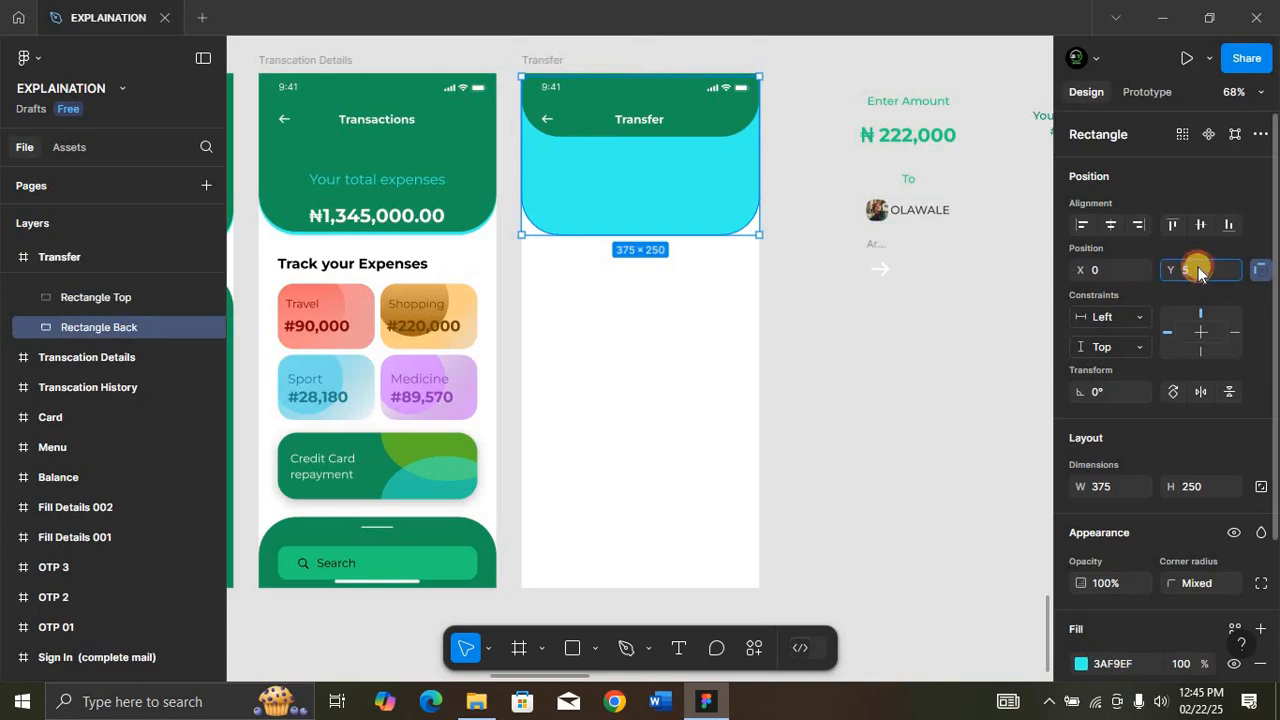
type("-145")
key("Return")
Step: Shorten both header rectangles from above to start at the frame's upper edge, with the cyan one 105 high and the green one 100 high
scroll(700, 200, "up", 5)
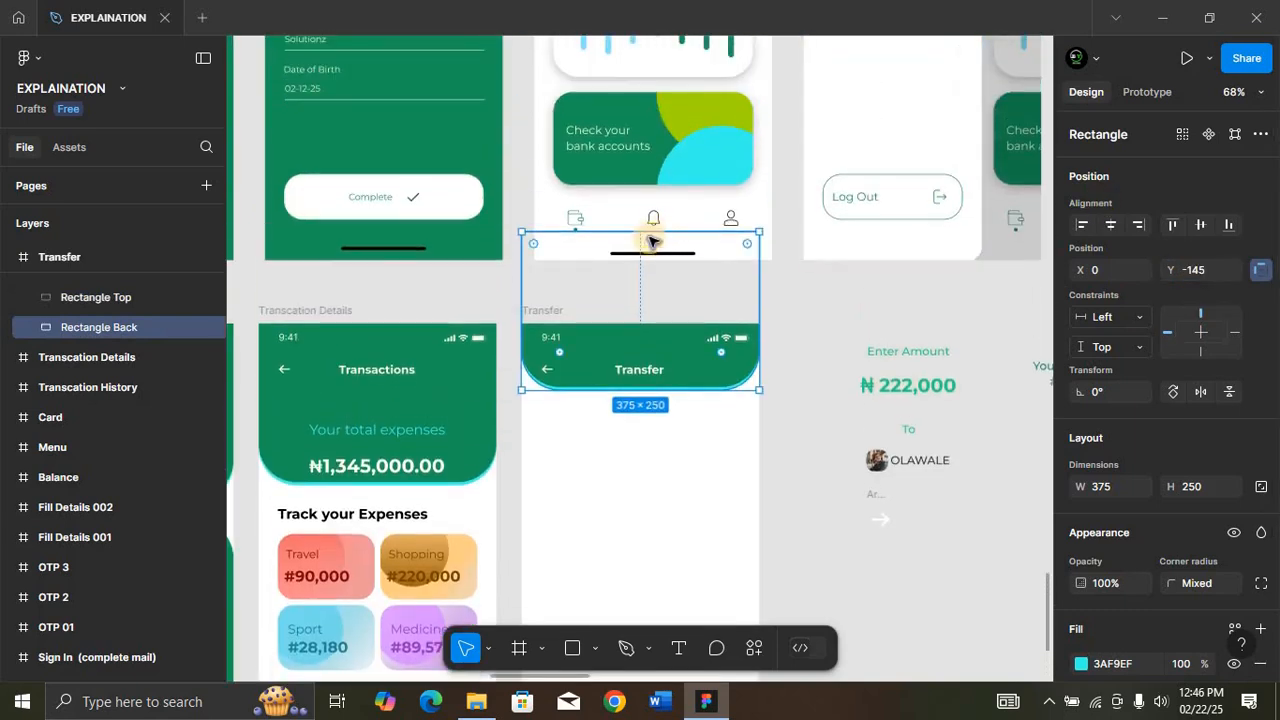
left_click_drag(649, 225, 640, 324)
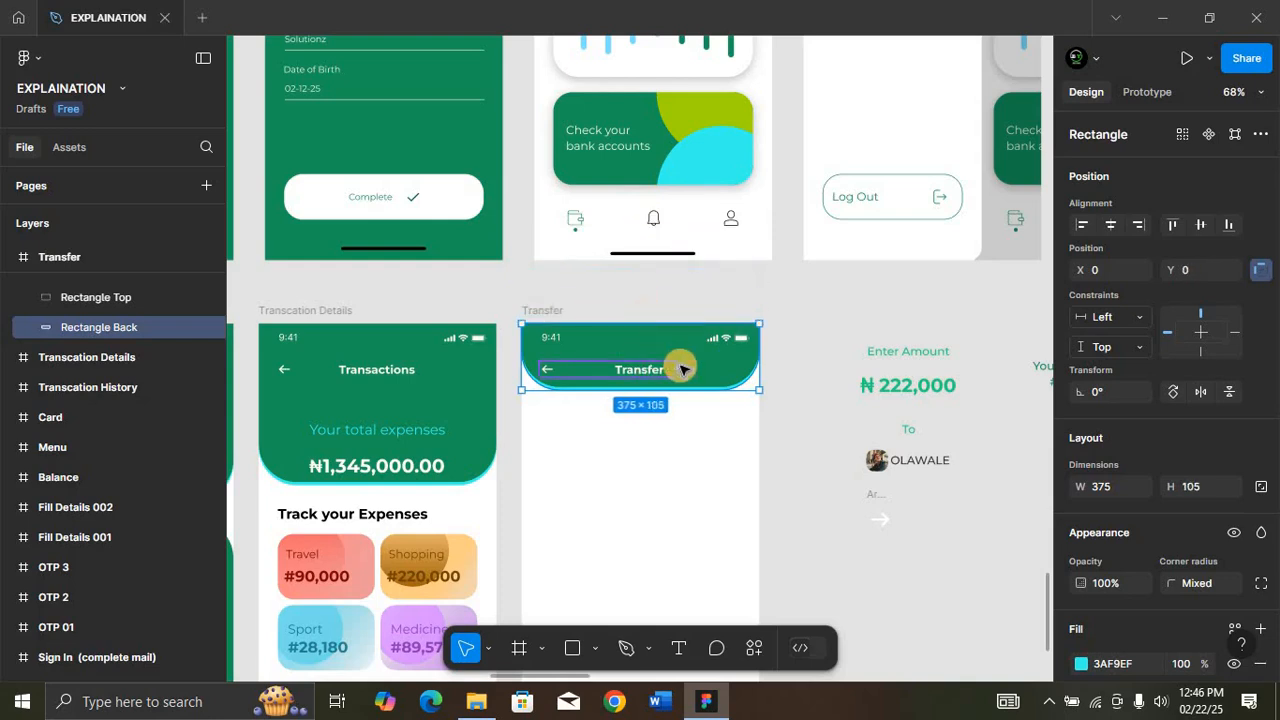
left_click(651, 233)
left_click_drag(649, 230, 717, 326)
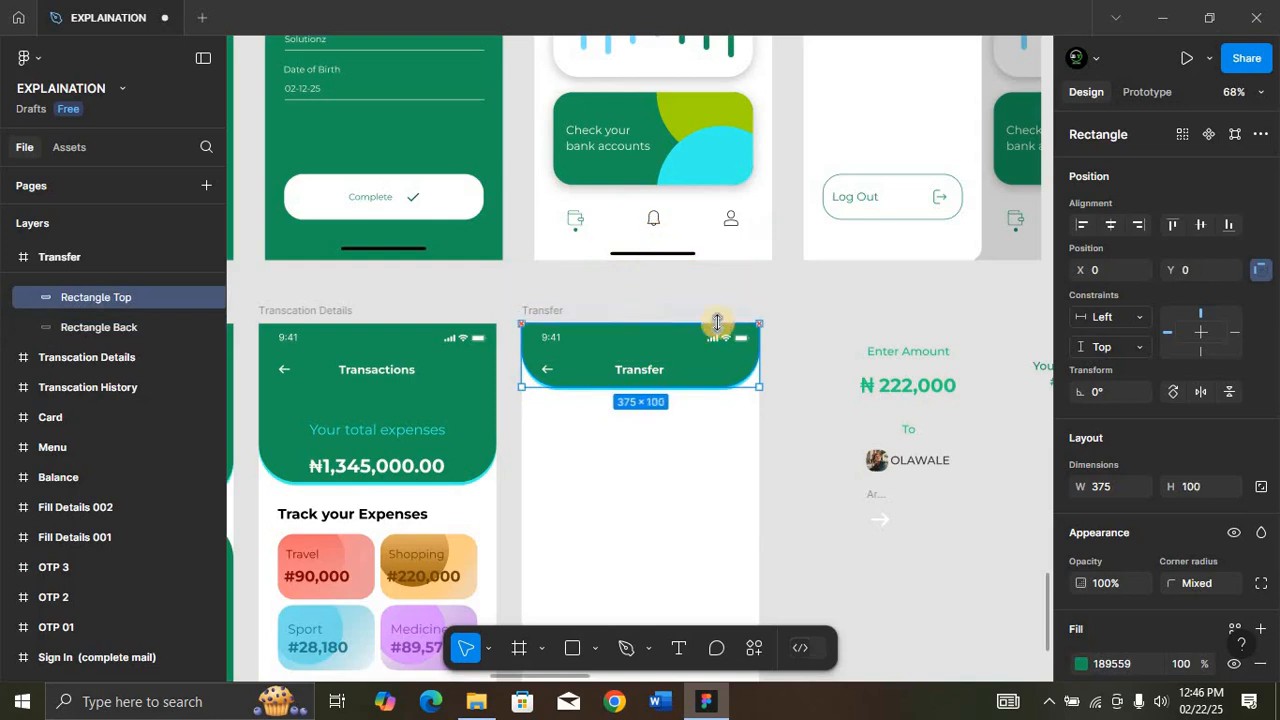
Step: Move the Enter Amount label, amount, divider line, "To" label and recipient profile into the Transfer frame below the header
left_click(932, 353)
left_click_drag(963, 515, 955, 435)
mouse_move(698, 480)
left_mouse_down()
mouse_move(673, 492)
mouse_move(684, 495)
left_mouse_up()
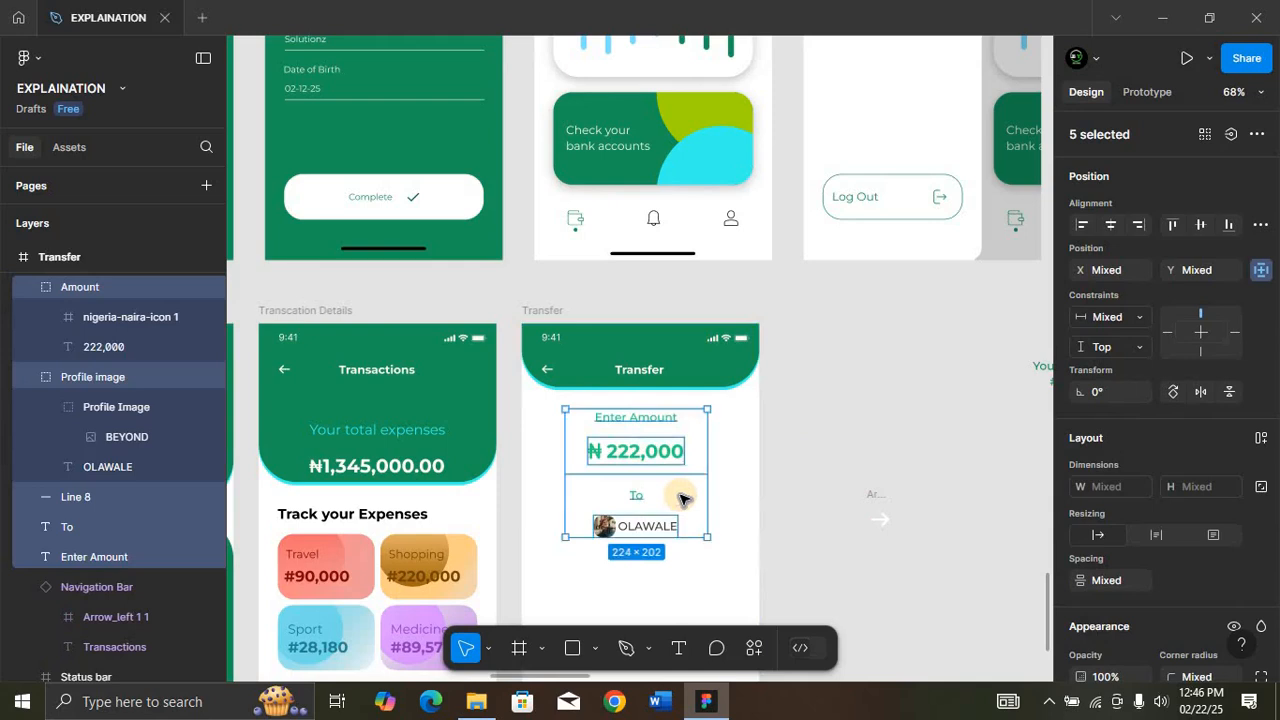
Step: Nudge the five selected transfer elements down until they sit 40 px below the header
key("shift+2")
key("shift+0")
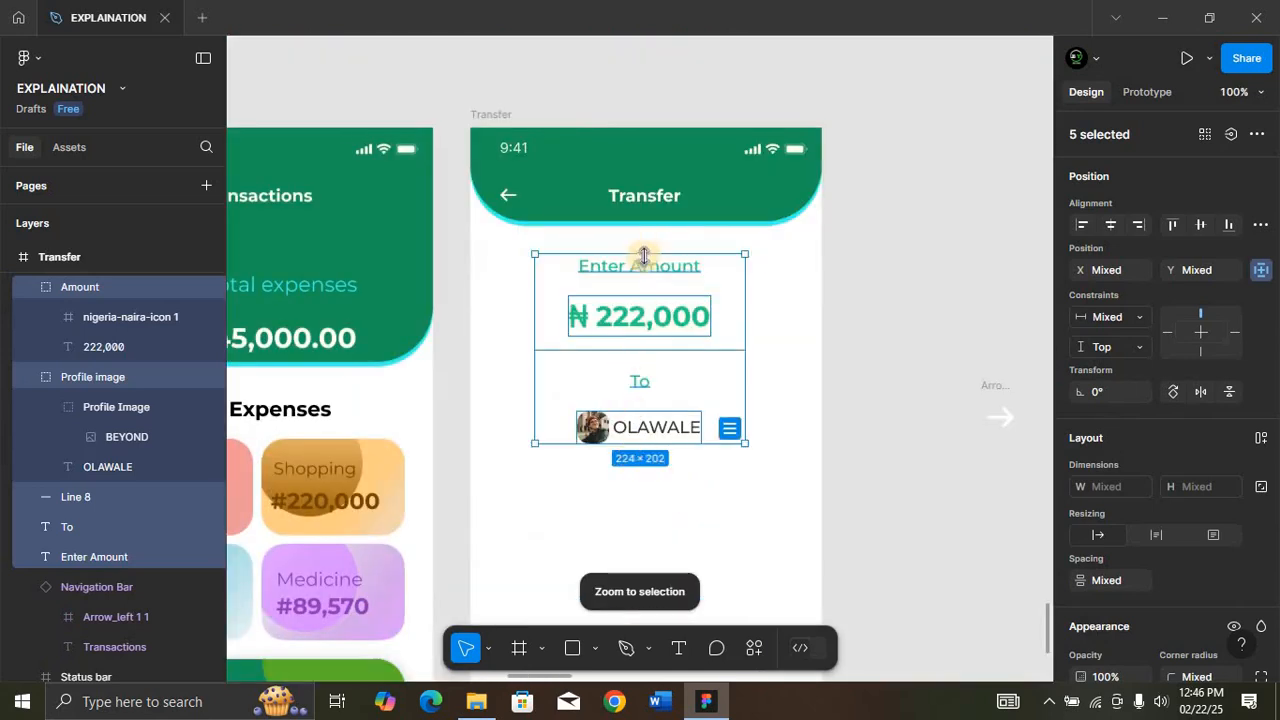
key("alt")
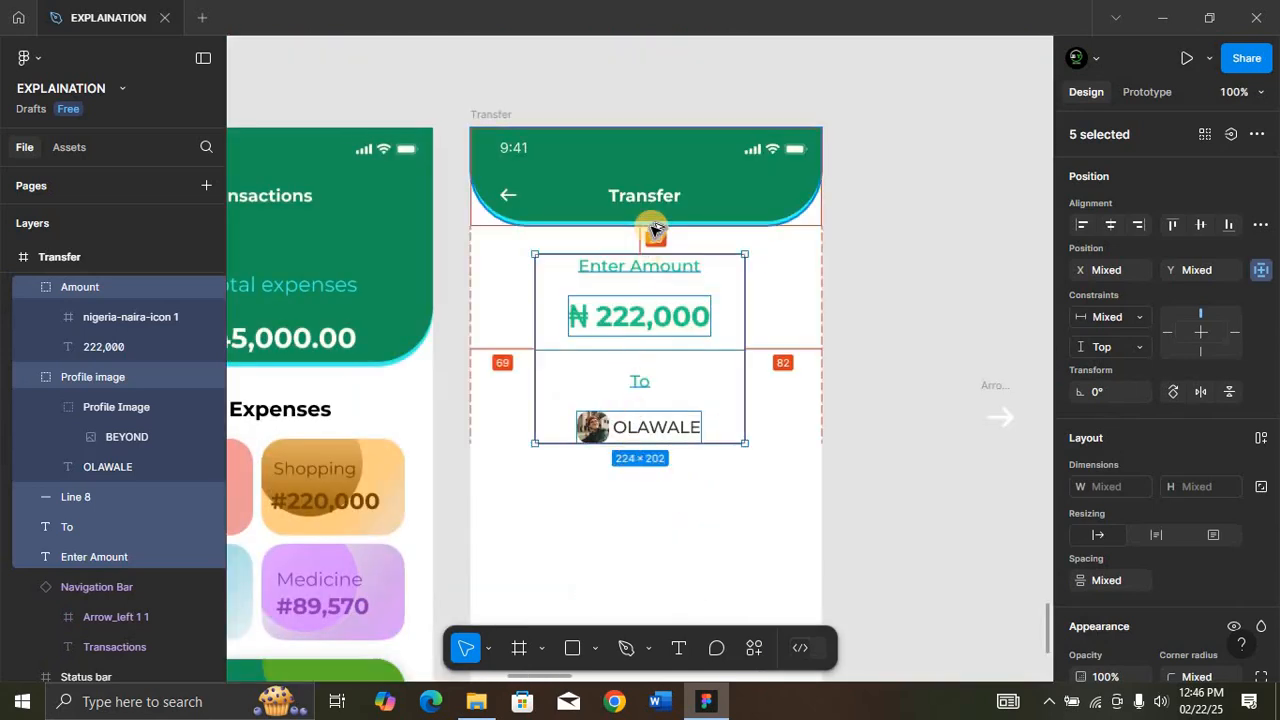
key("Down")
key("Down")
key("Down")
key("Down")
key("Down")
key("Down")
key("Down")
key("Down")
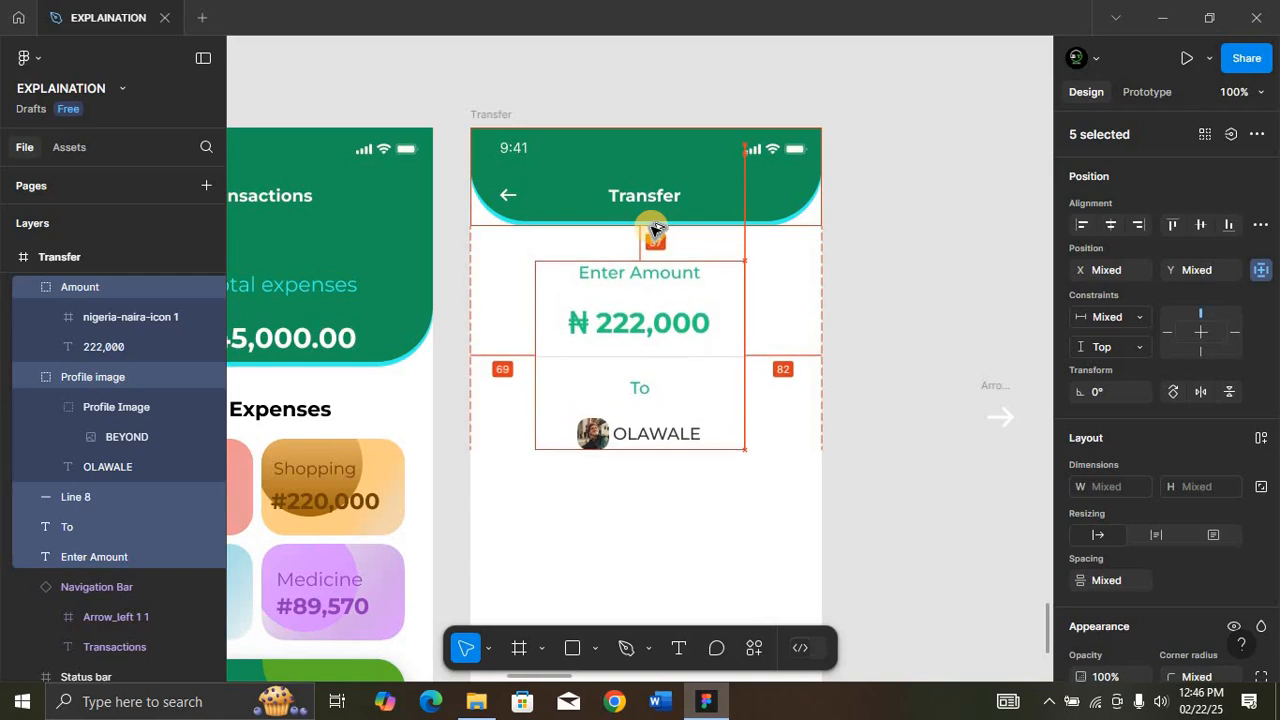
key("Down")
key("Down")
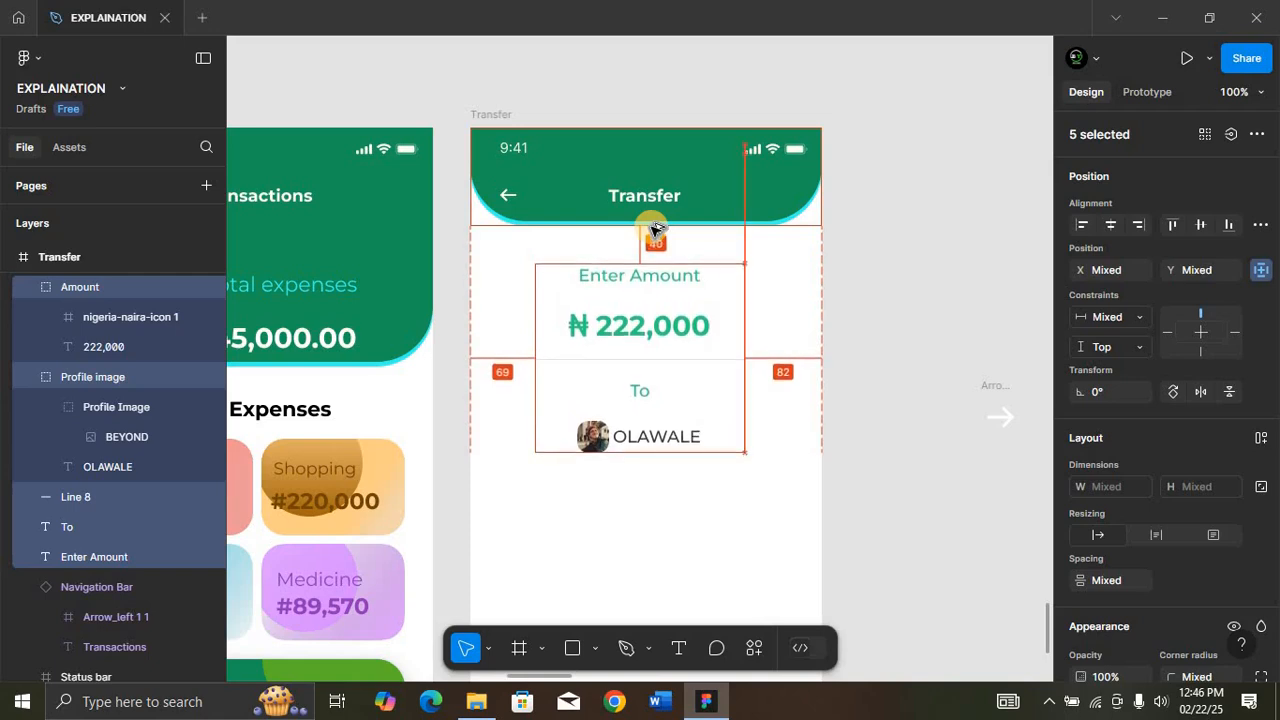
Step: Centre the selected transfer elements horizontally in the Transfer frame and check their placement
left_click(1111, 223)
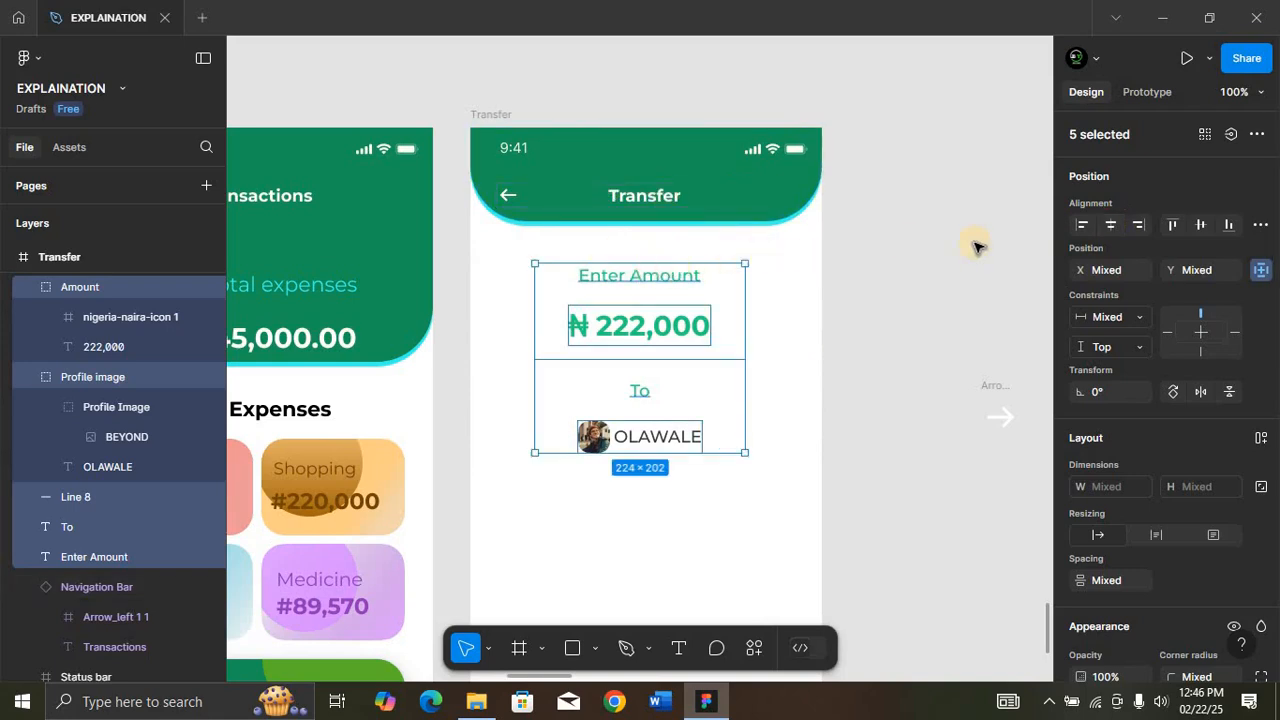
left_click(1112, 225)
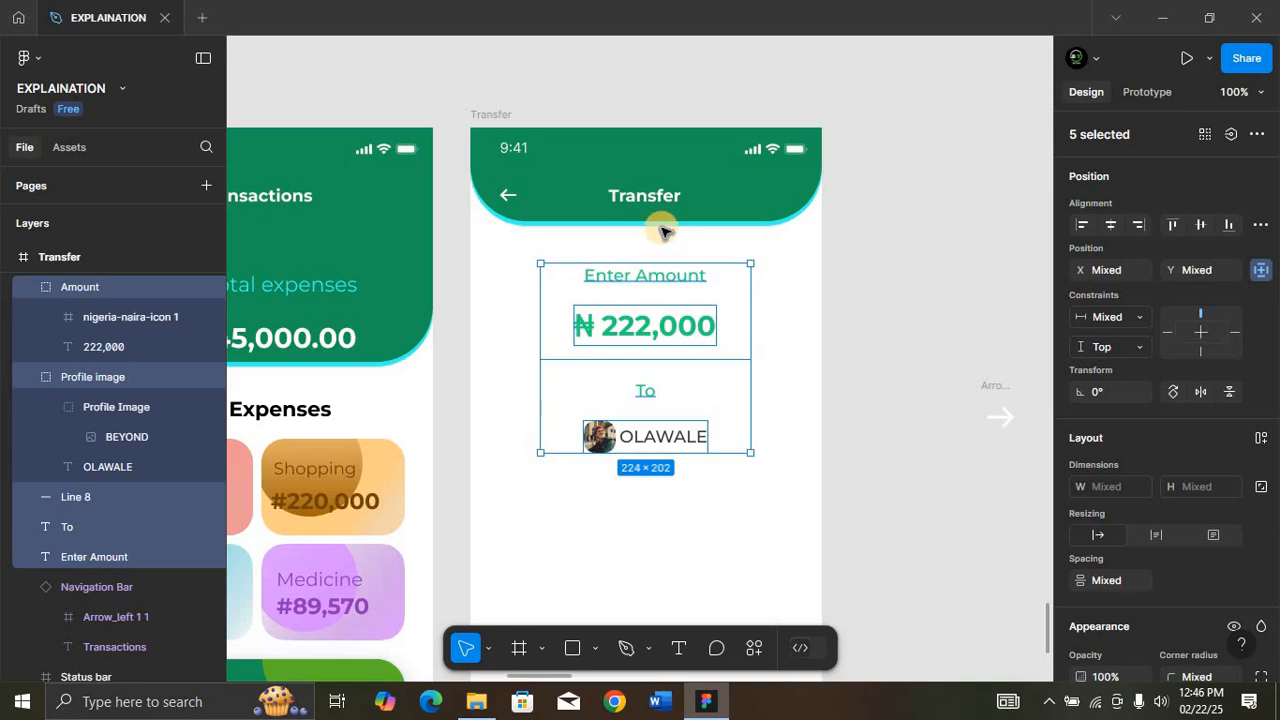
key("alt")
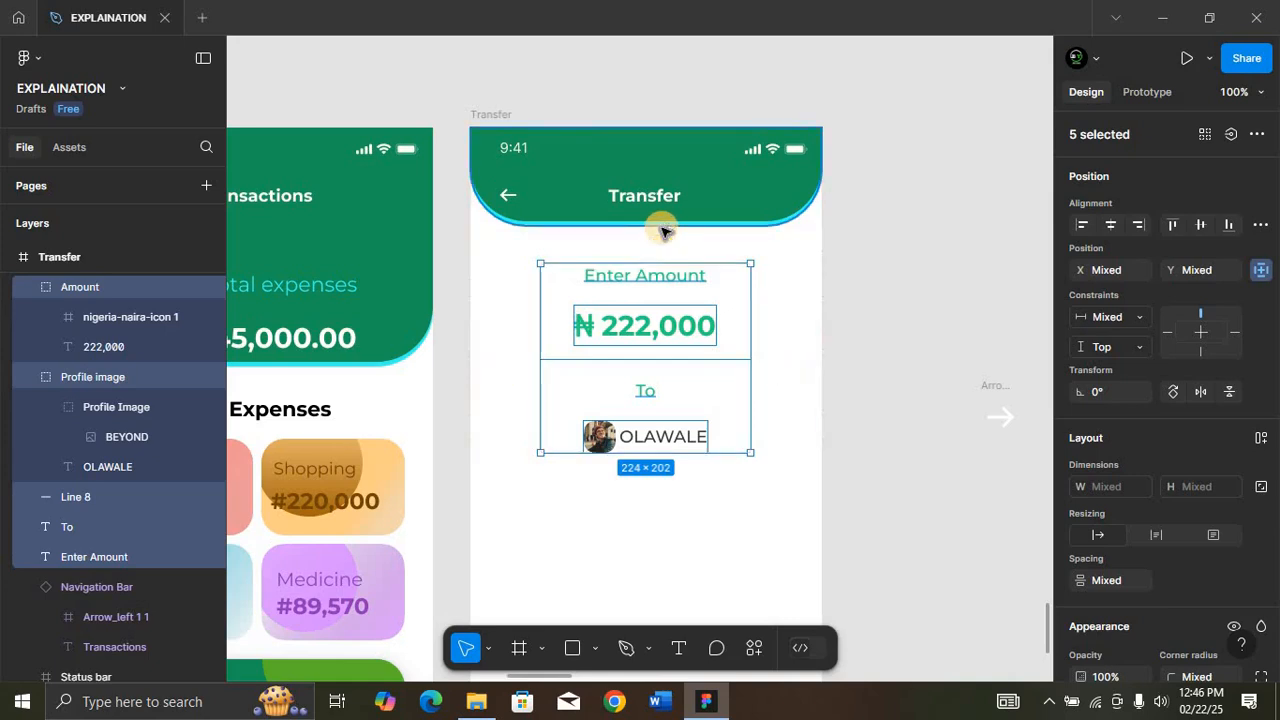
left_click(664, 282)
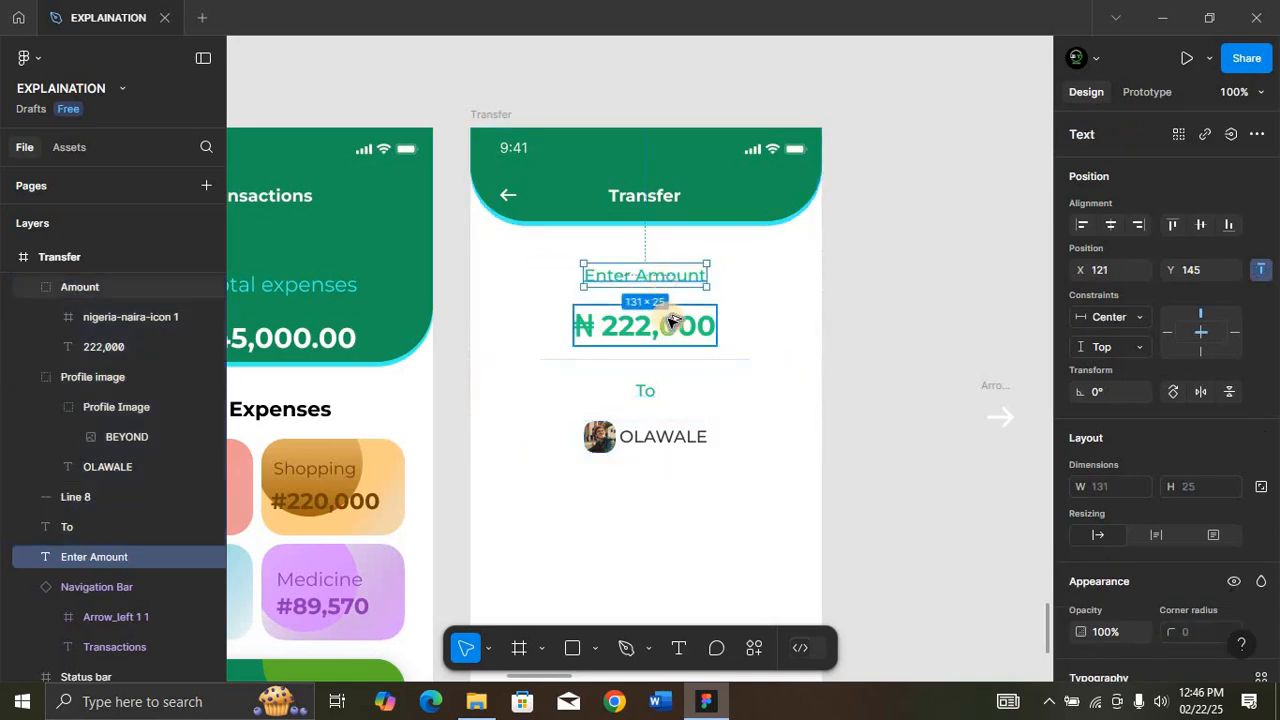
Step: Check the spacing between the Enter Amount label, amount, divider line, "To" label and recipient profile
key("alt")
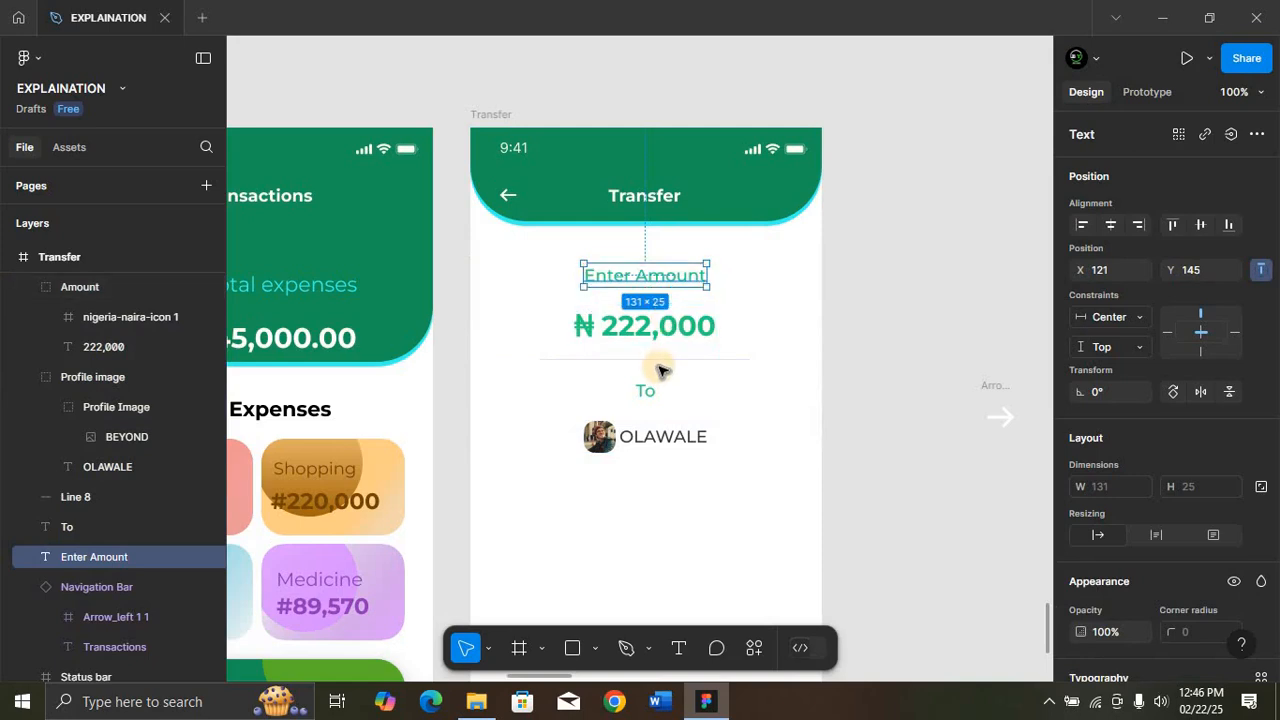
left_click(659, 346)
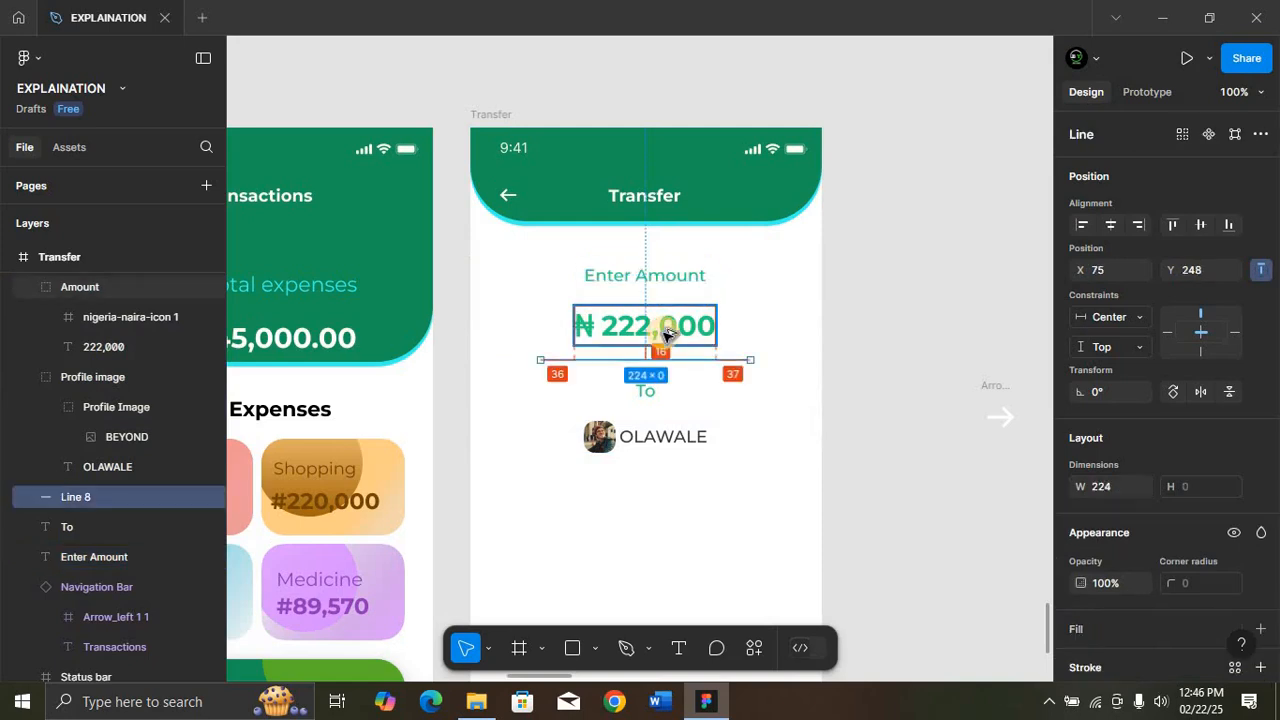
left_click(641, 387)
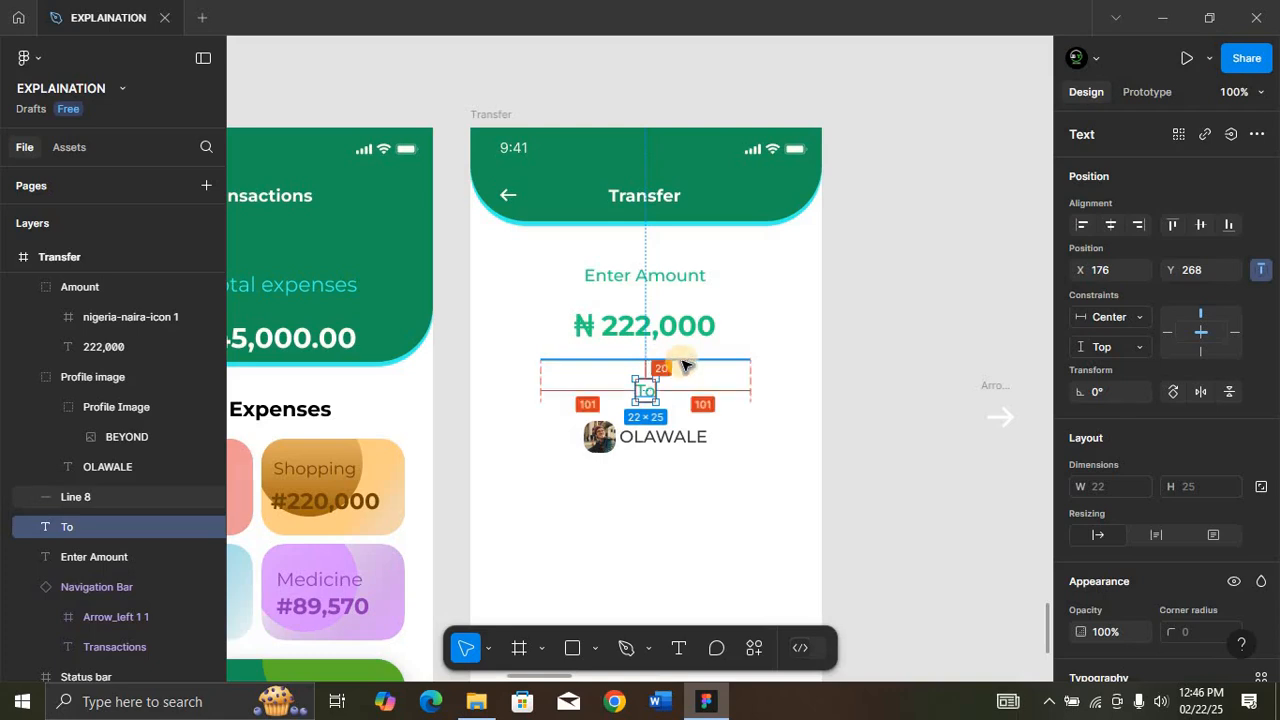
left_click(648, 430)
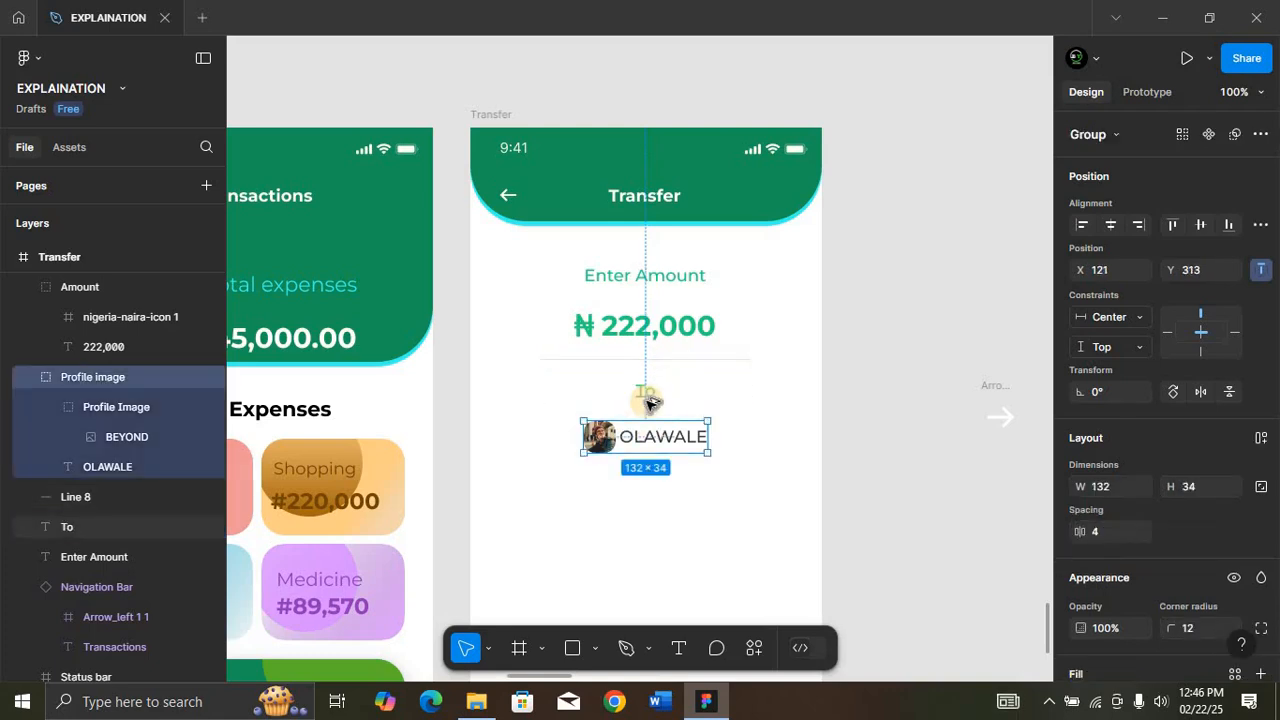
Step: Draw a rectangle below the recipient profile, size it 89 × 70 and give it a corner radius of 20
scroll(660, 503, "down", 4)
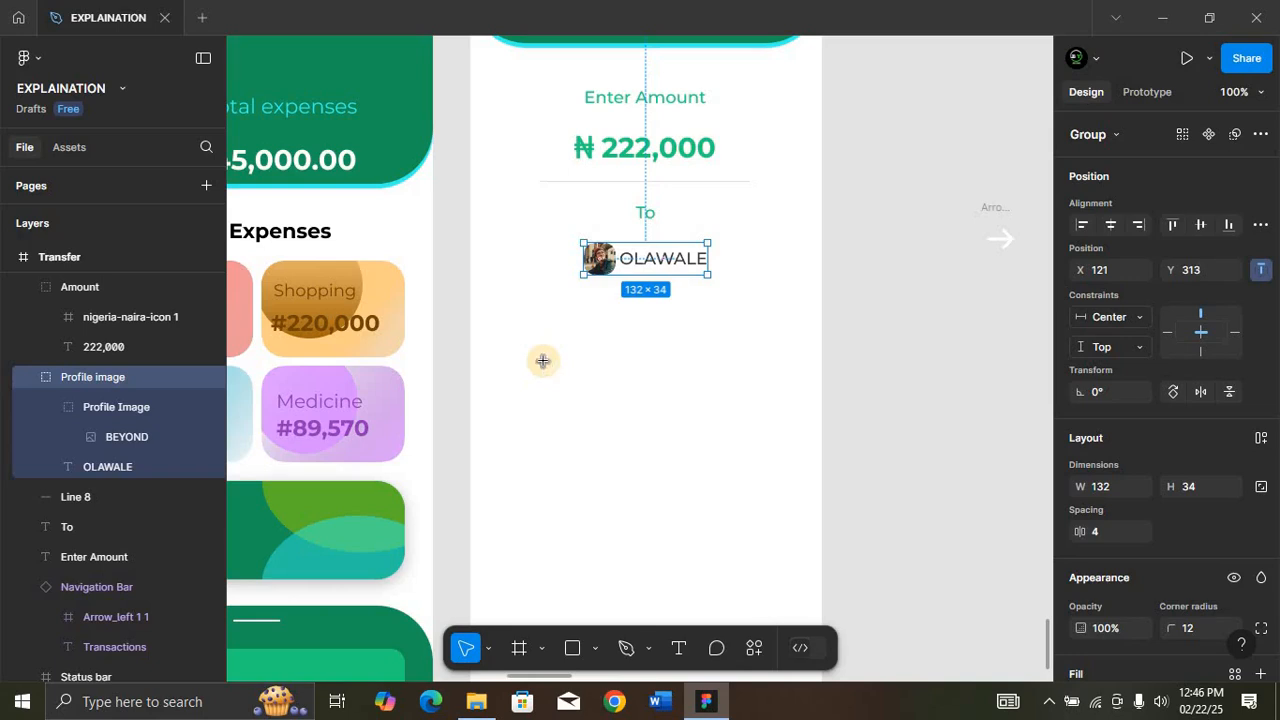
key("r")
mouse_move(525, 330)
left_mouse_down()
mouse_move(600, 351)
mouse_move(602, 392)
left_mouse_up()
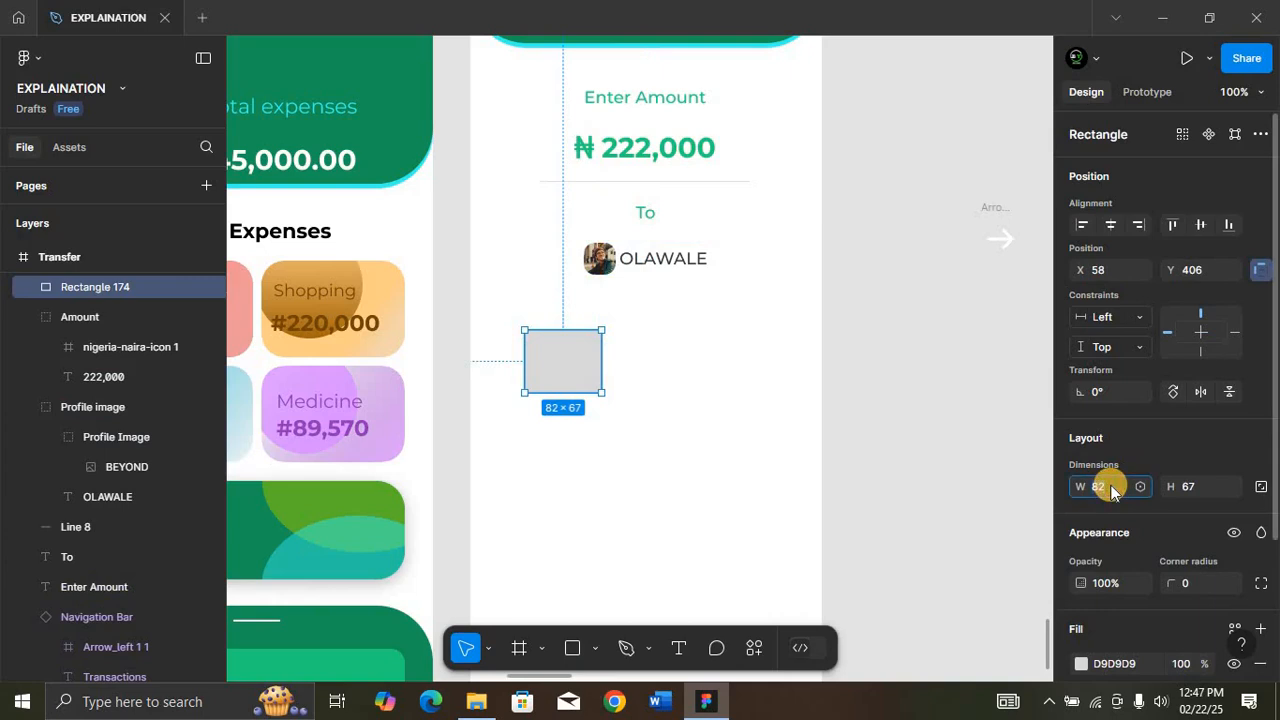
left_click(1110, 487)
type("89")
key("Return")
left_click(1195, 489)
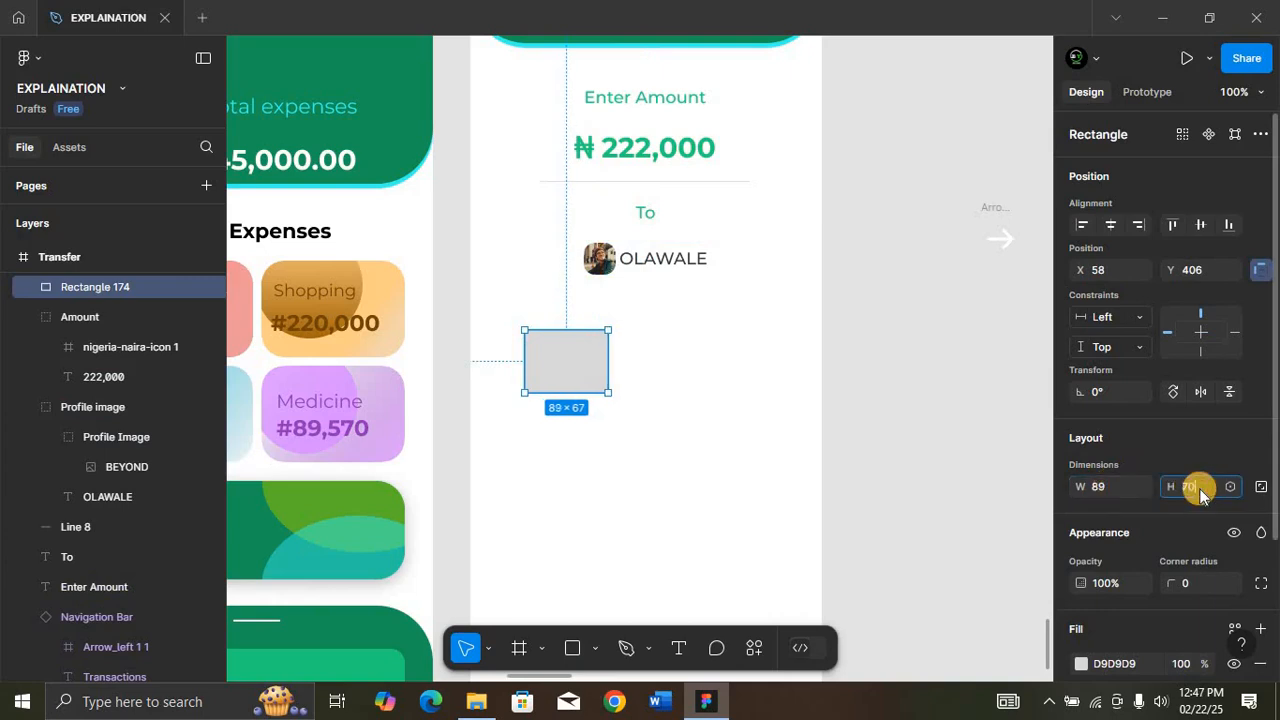
type("70")
key("Return")
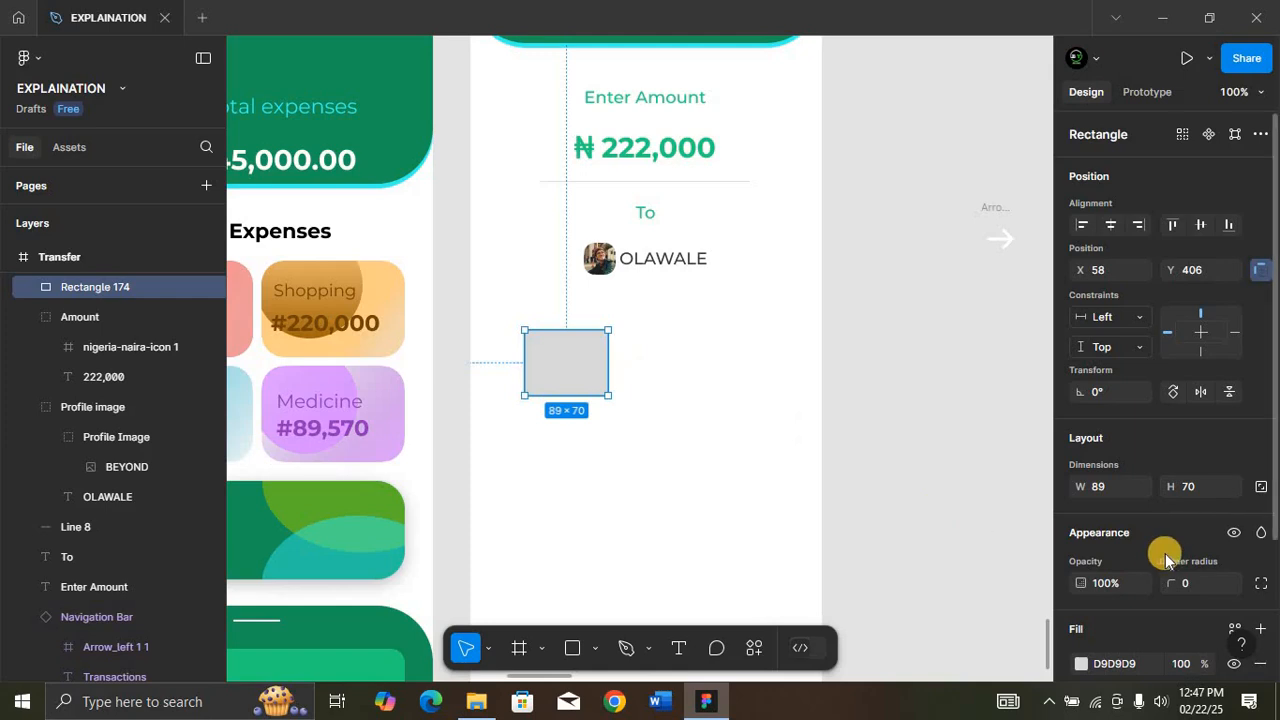
scroll(1165, 553, "down", 1)
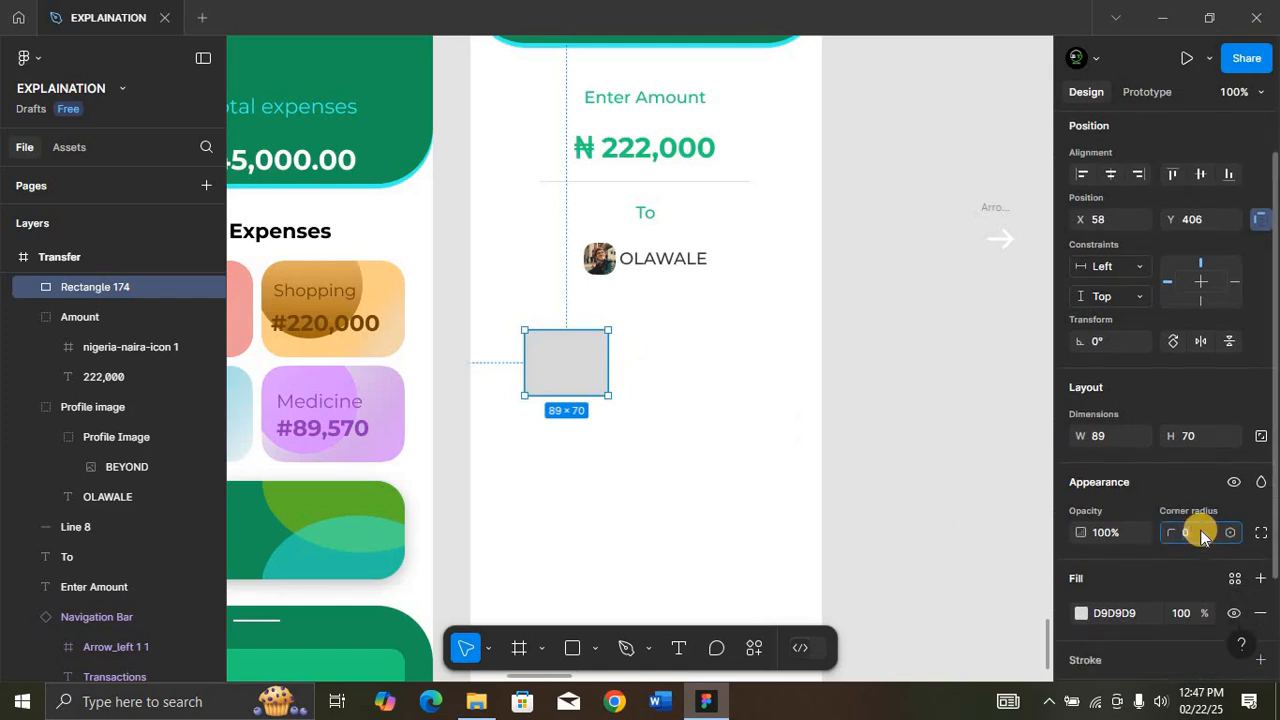
key("Return")
Step: Add the text "1" on the rounded rectangle in Montserrat Bold, size 24
key("shift+2")
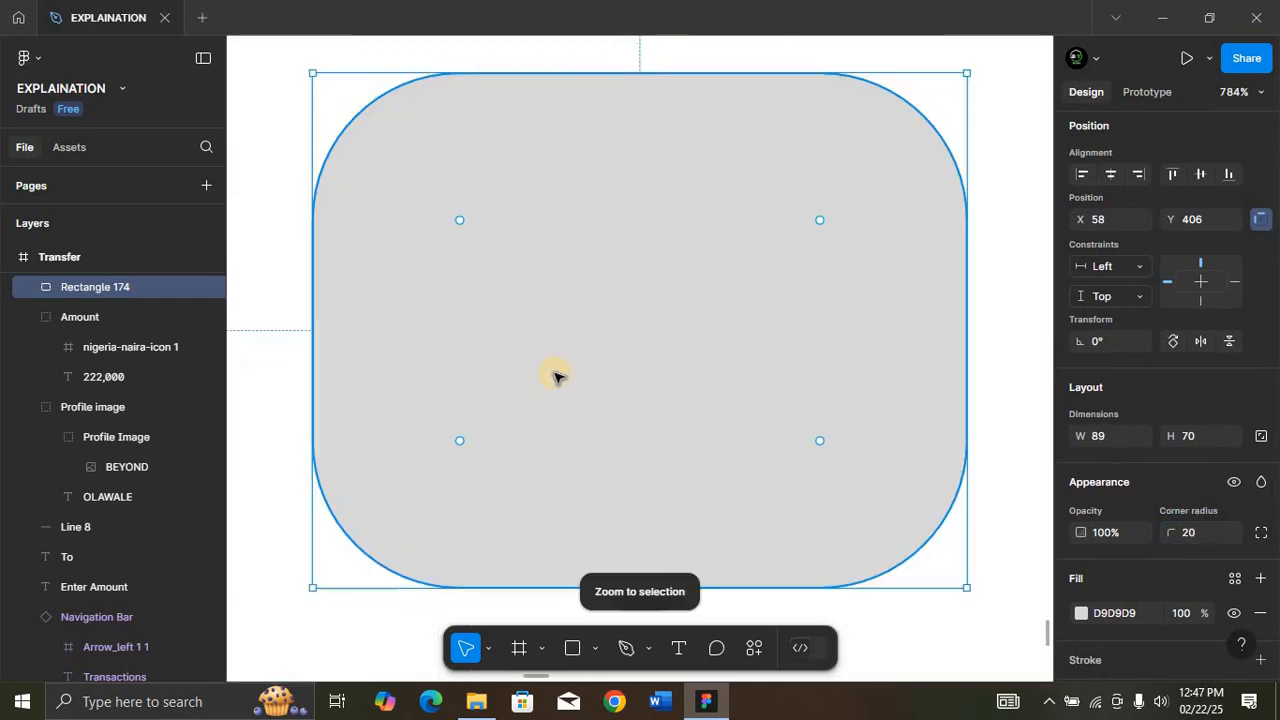
key("t")
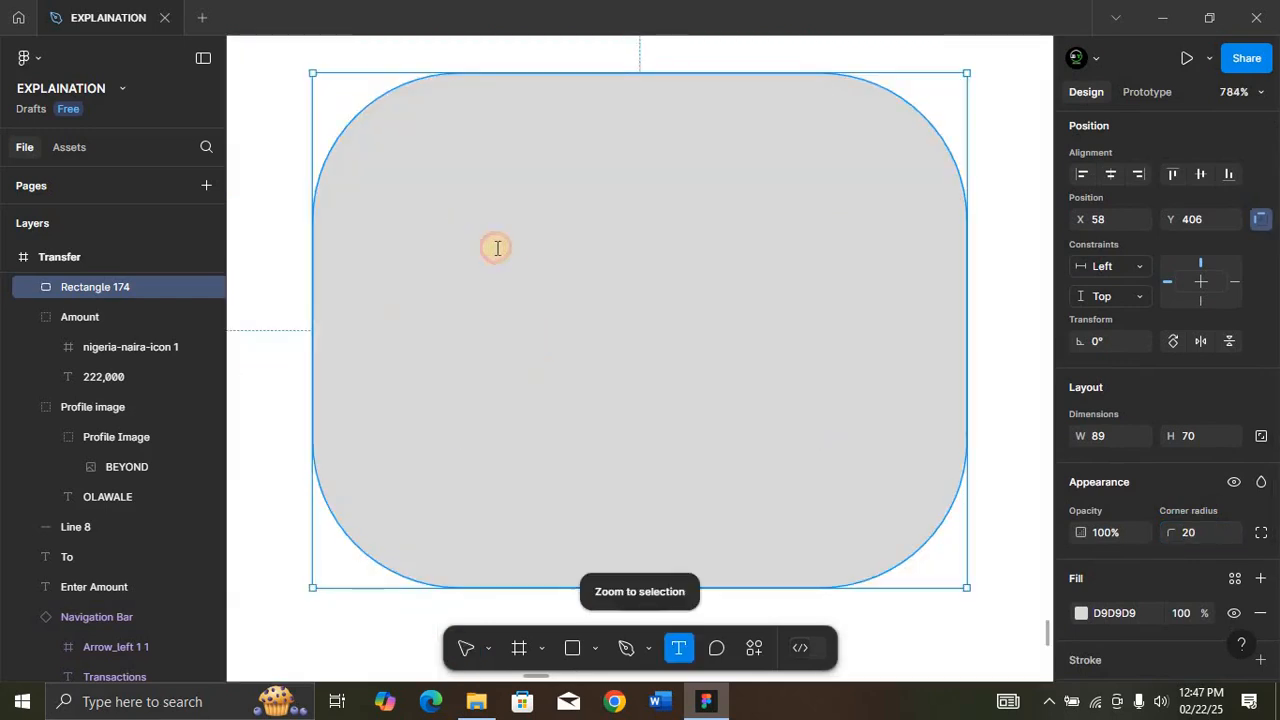
left_click(550, 285)
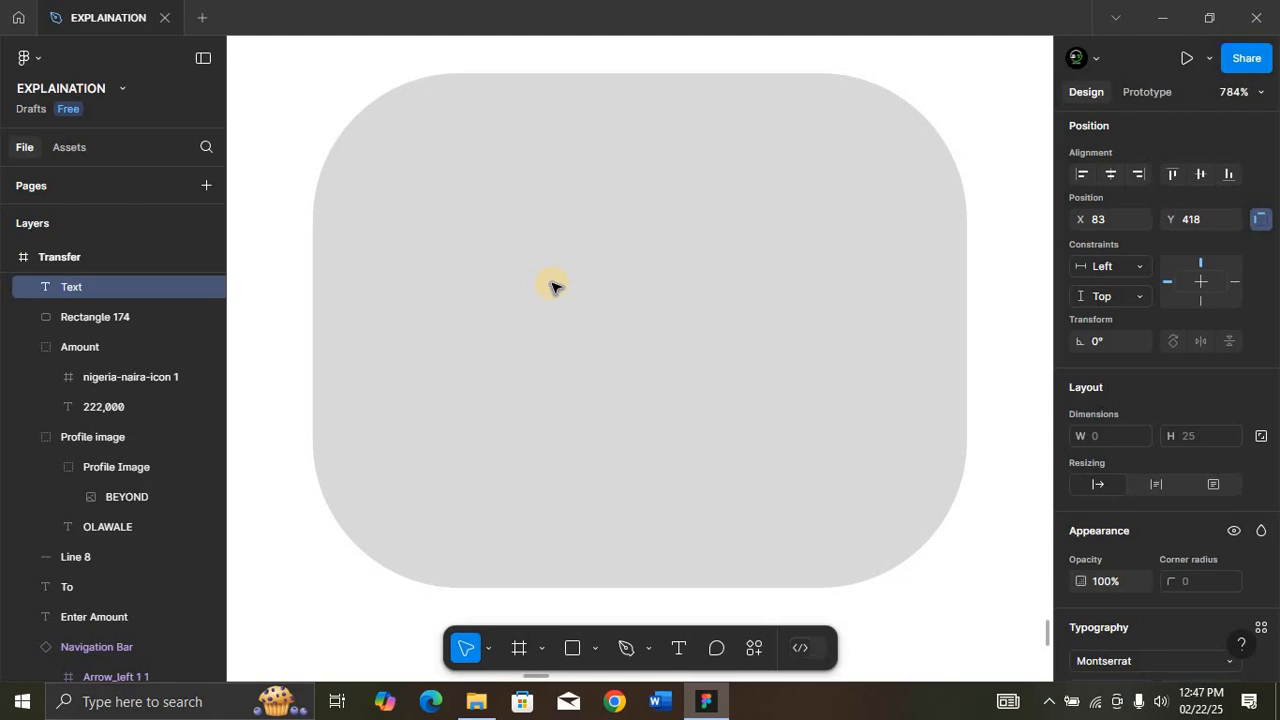
type("1")
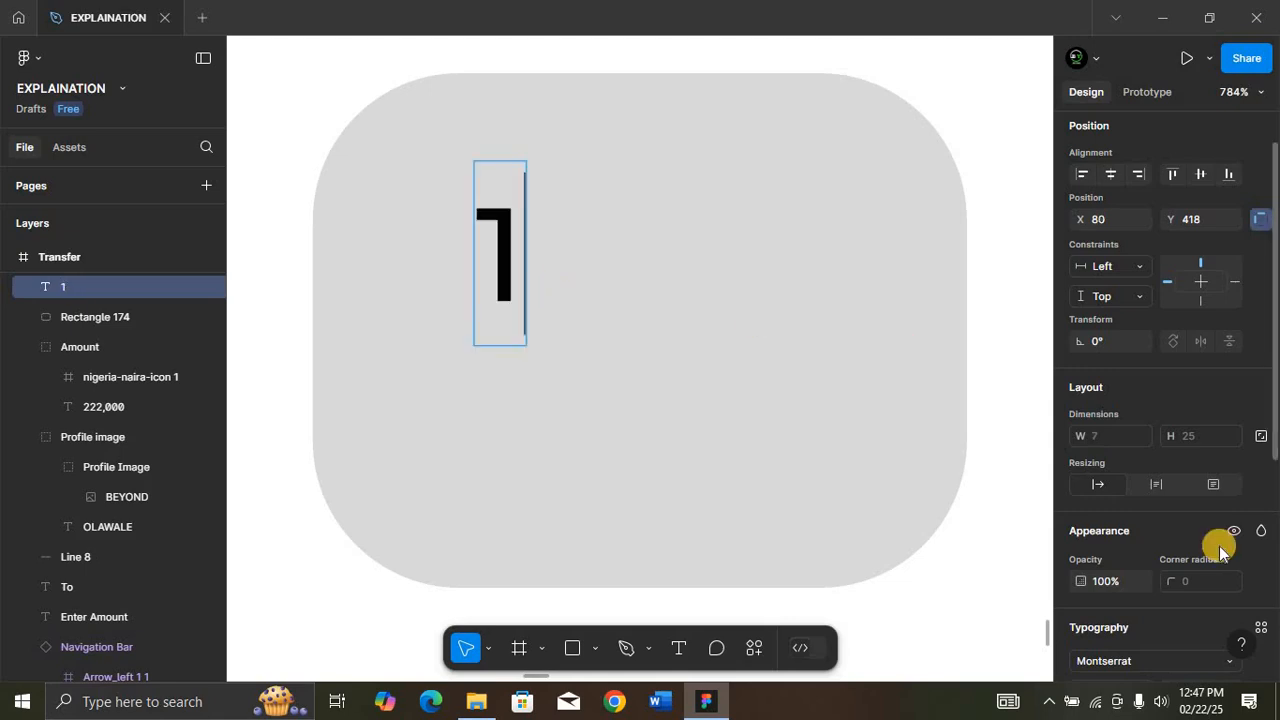
scroll(1219, 545, "down", 3)
scroll(1219, 545, "down", 1)
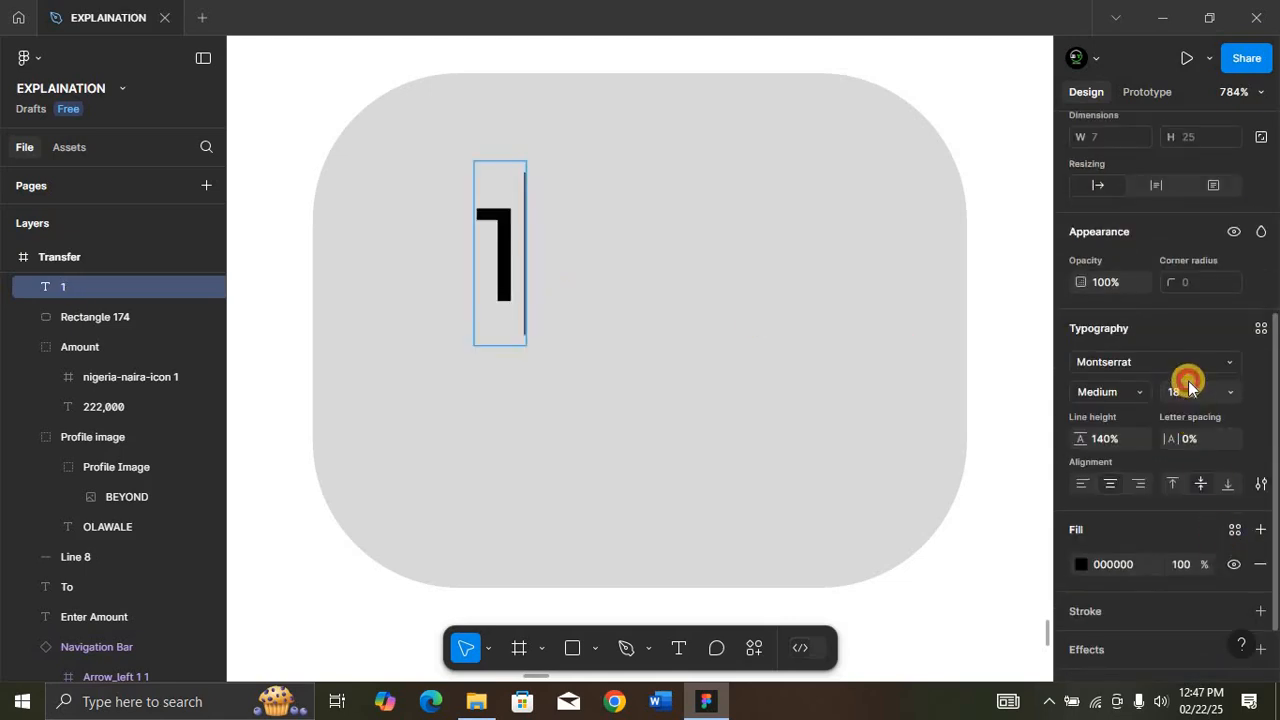
left_click(1188, 388)
left_click(1141, 393)
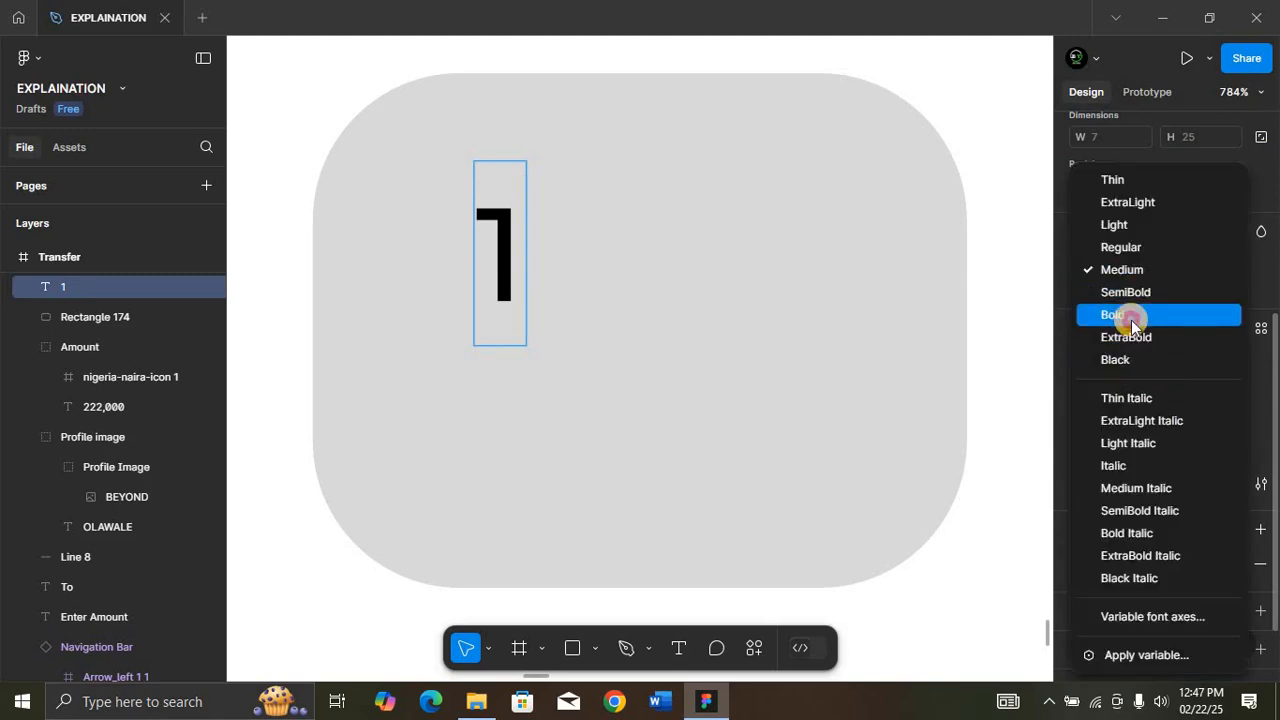
left_click(1131, 314)
key("ctrl+a")
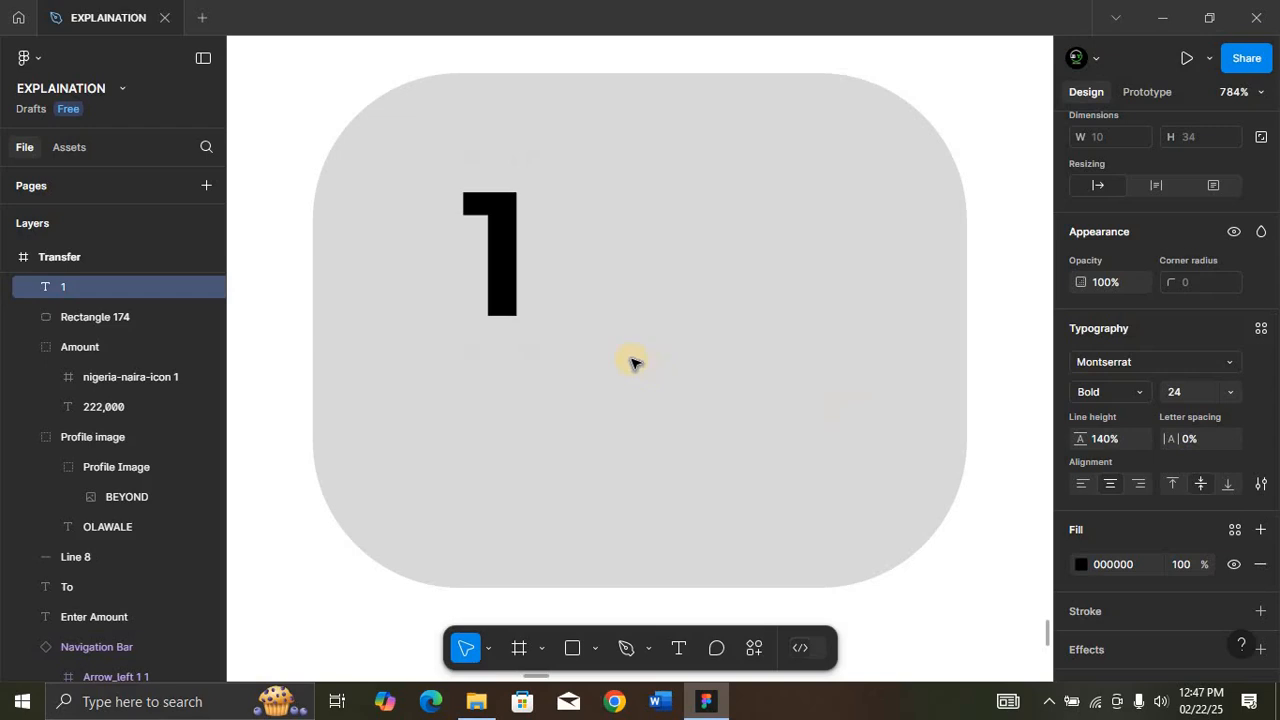
key("Escape")
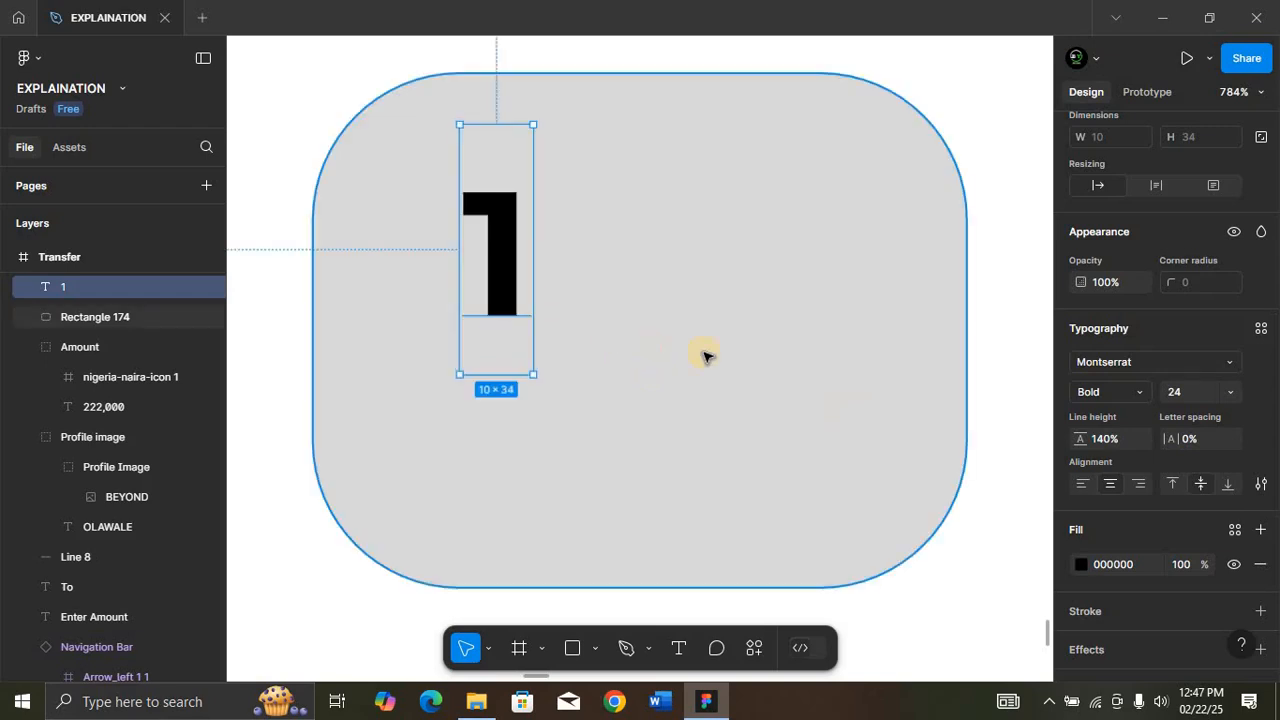
Step: Group the digit with its rounded rectangle and rename the group "1"
left_click(703, 355, "shift")
key("ctrl+g")
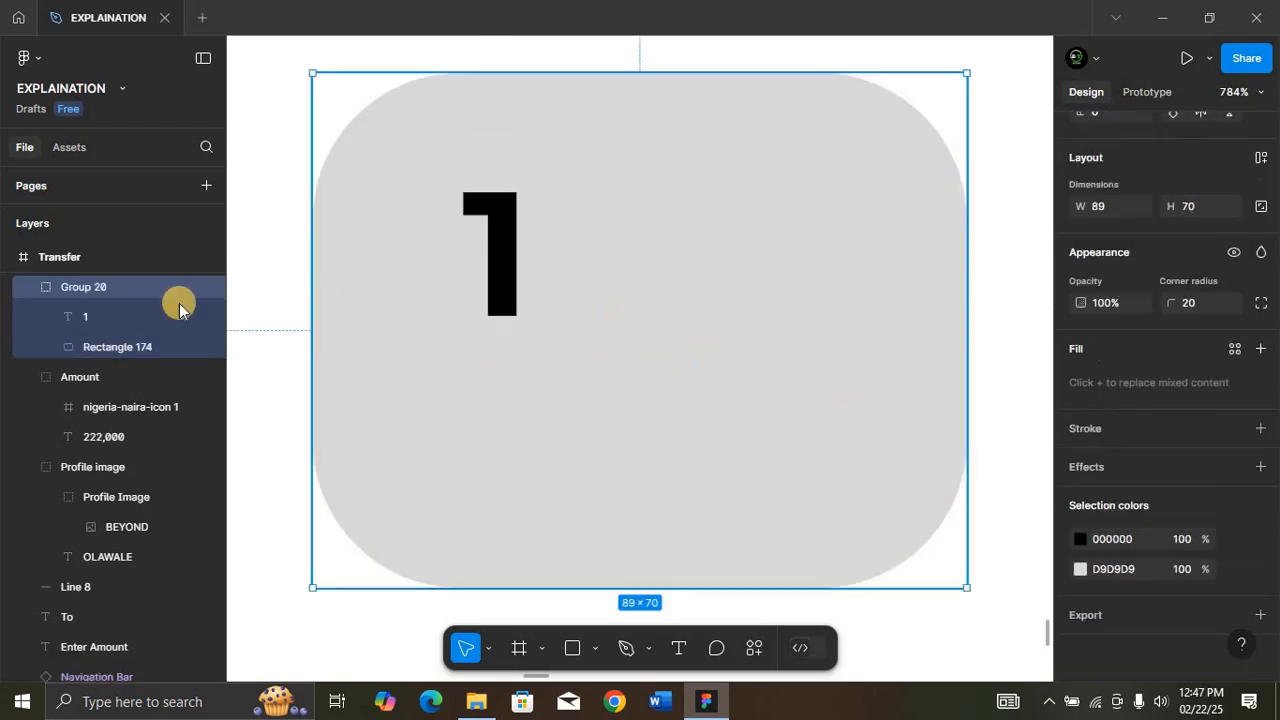
double_click(132, 287)
type("1")
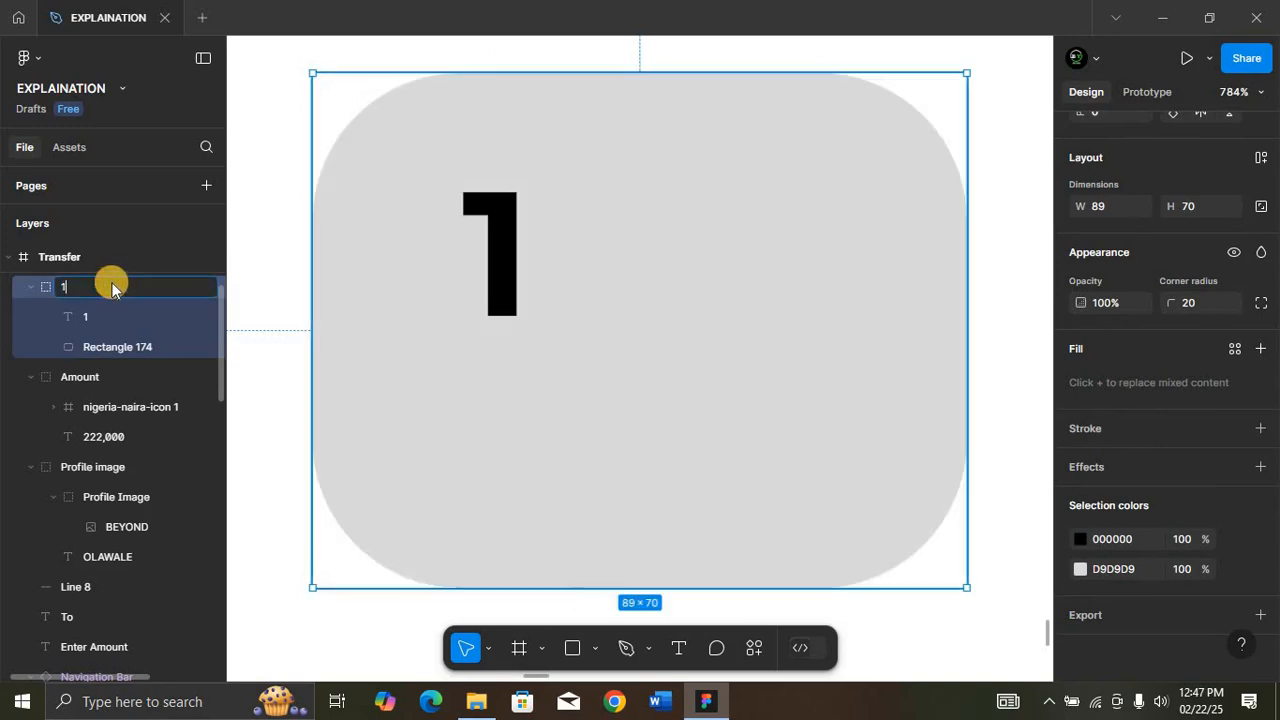
key("Return")
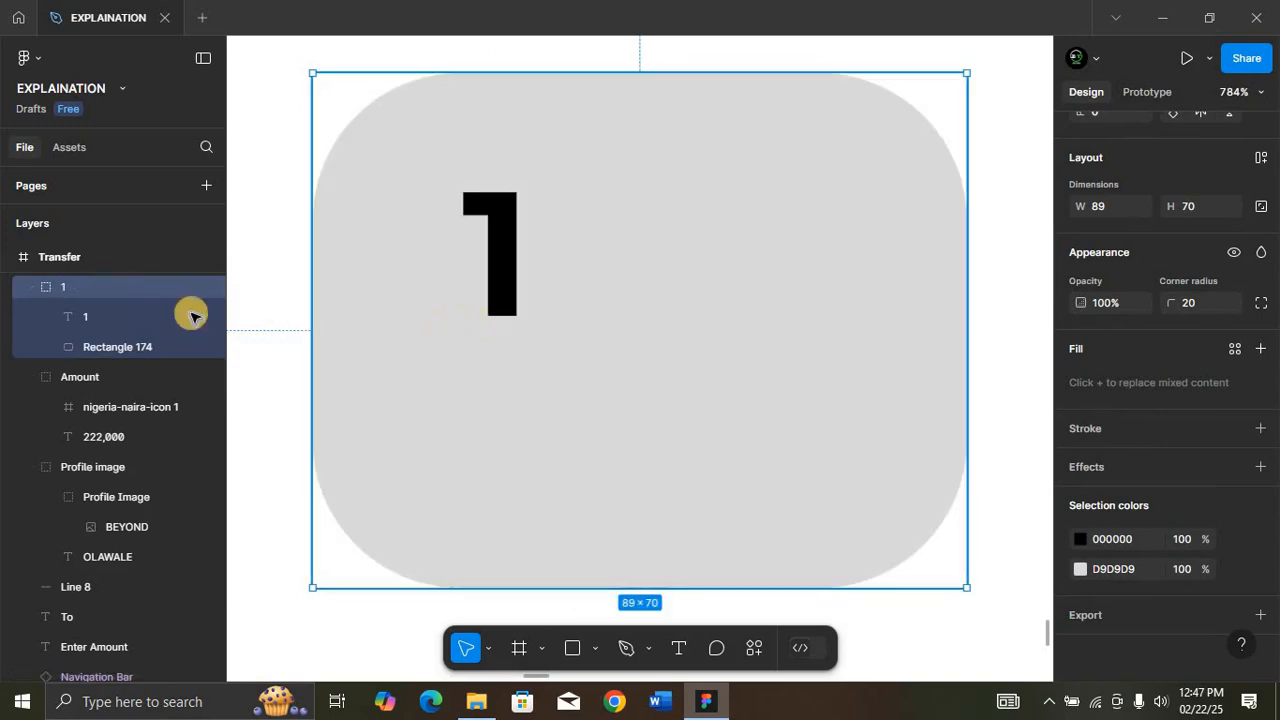
Step: Centre the digit horizontally and vertically within its key group
left_click(118, 320)
scroll(1121, 263, "up", 5)
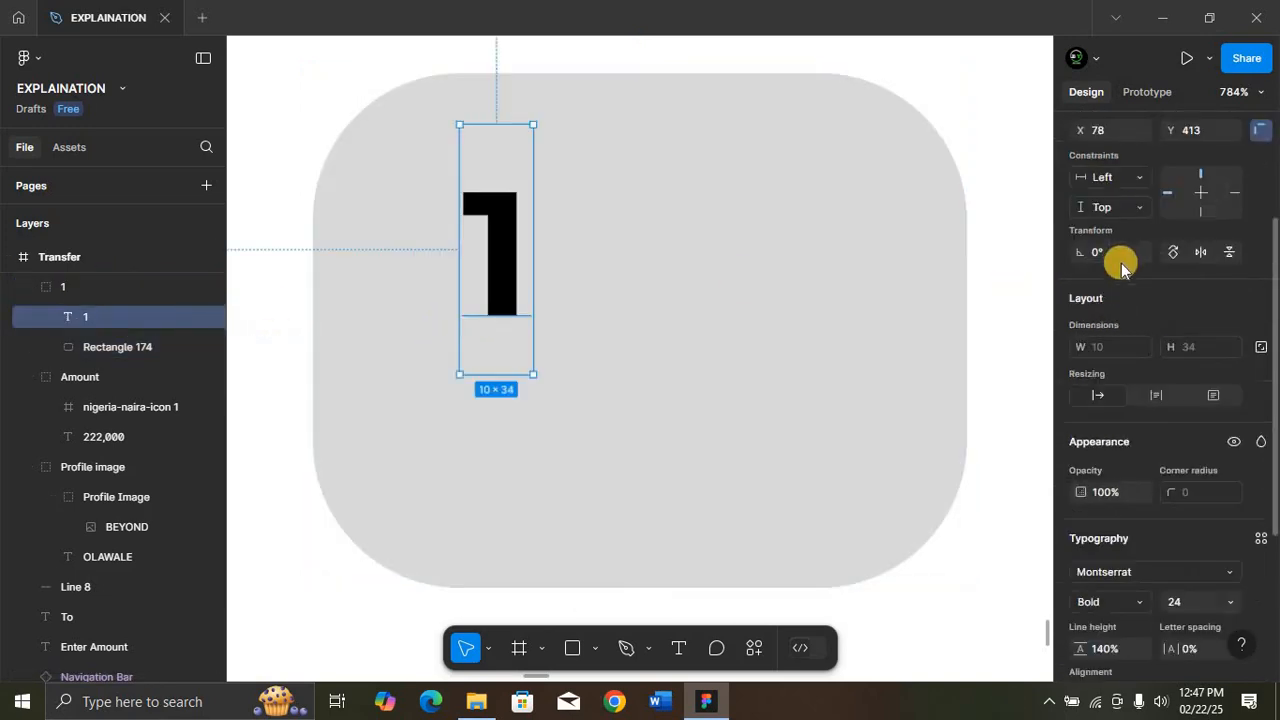
left_click(1110, 224)
left_click(1200, 222)
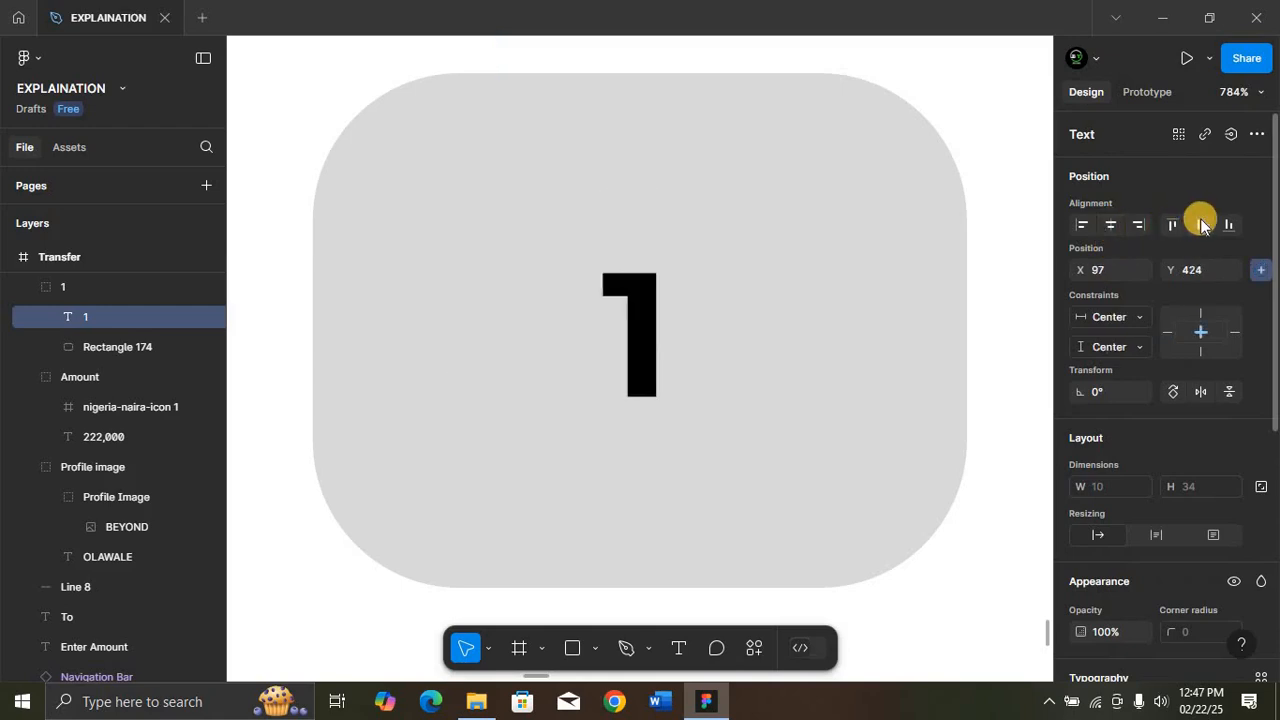
Step: Duplicate the key group twice alongside it to form a row of three and set their spacing to 10
key("ctrl+minus")
key("ctrl+minus")
key("ctrl+minus")
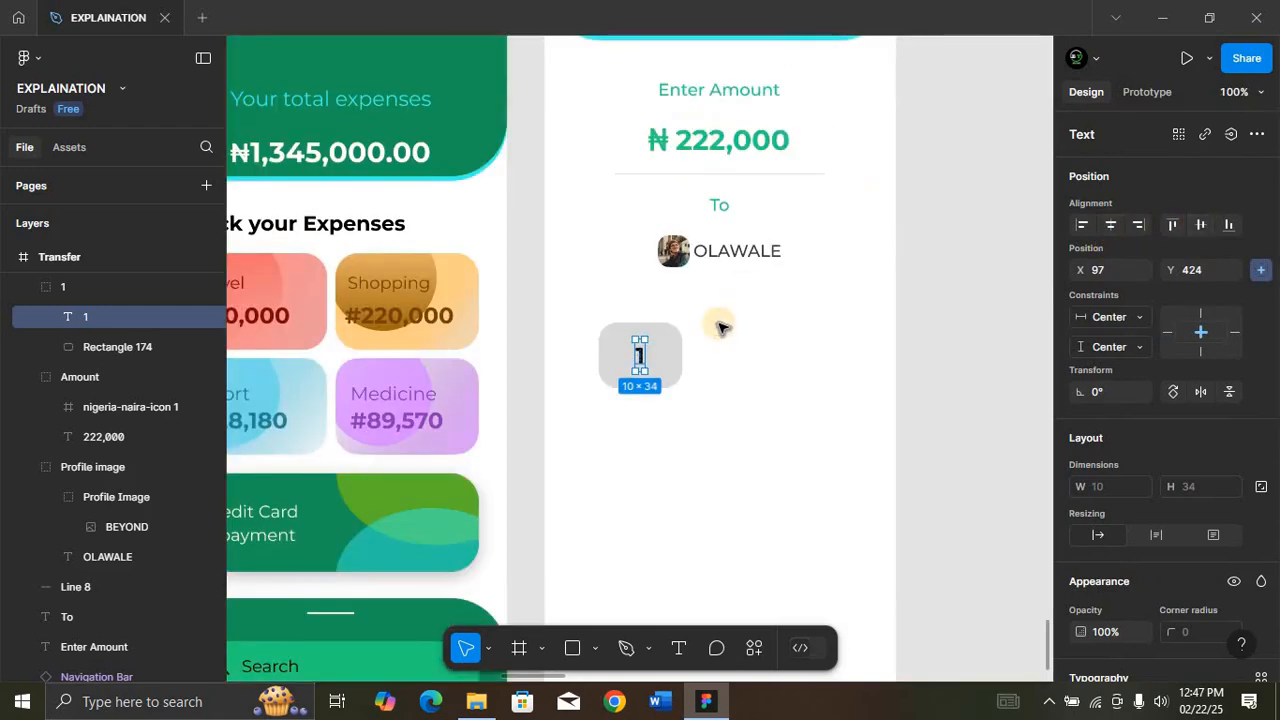
left_click(676, 350)
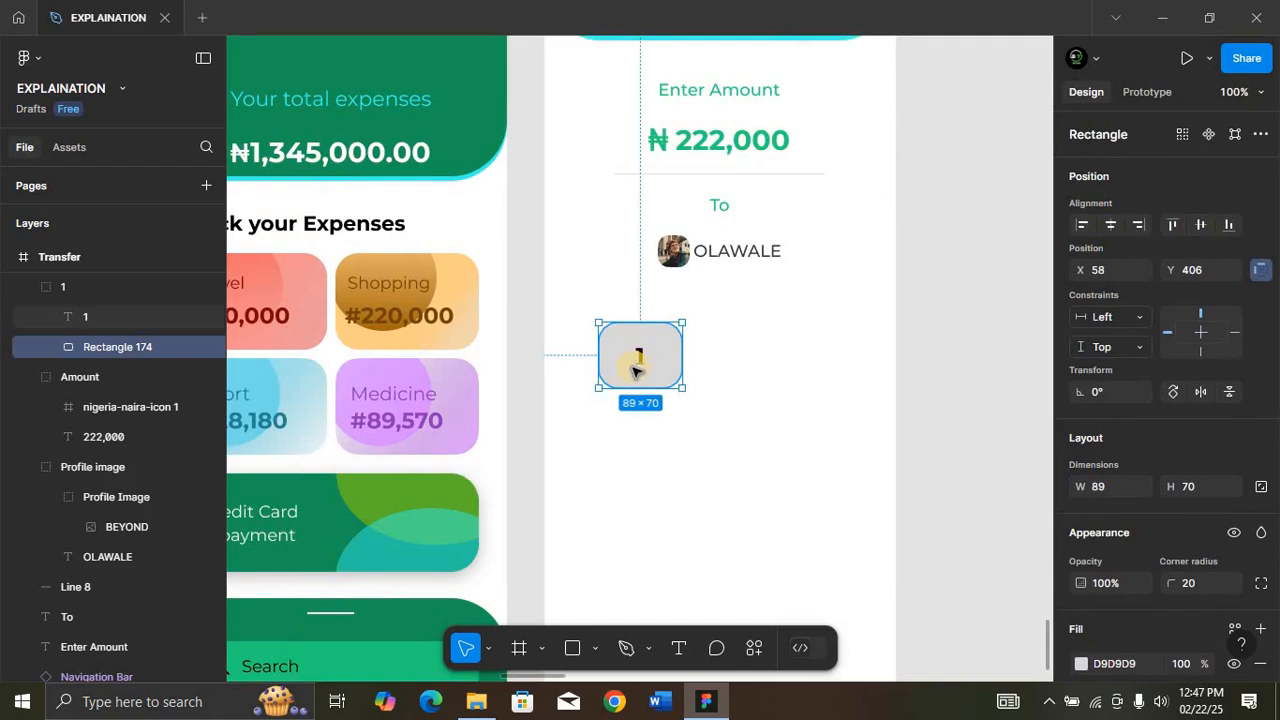
left_click(90, 292)
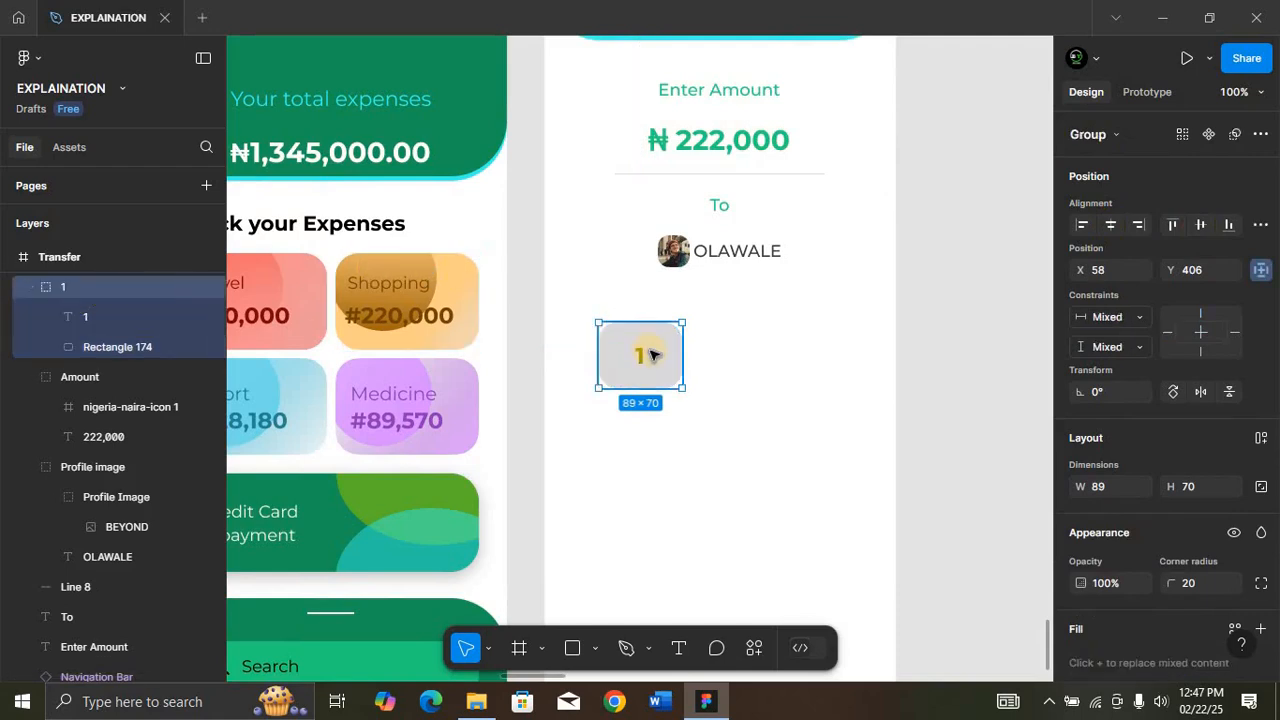
left_click_drag(652, 352, 888, 410)
key("Escape")
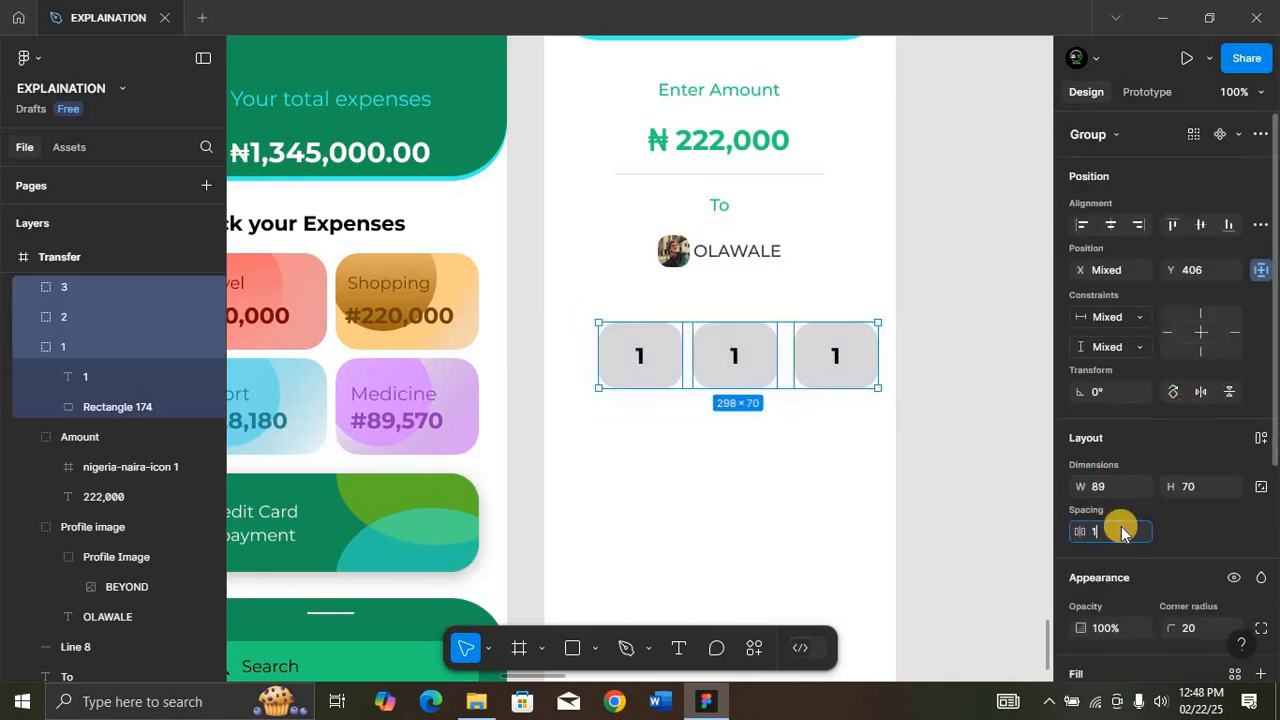
key("Return")
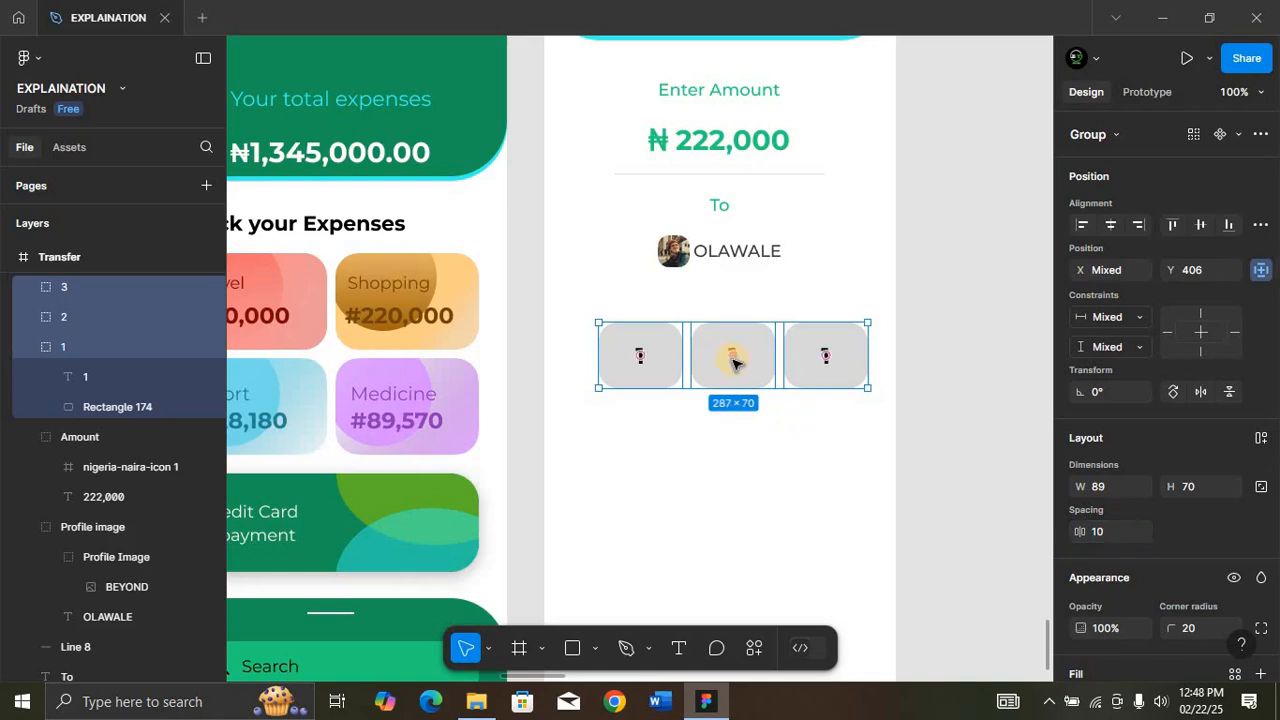
Step: Change the digit on the second key to 2 and on the third key to 3
left_click(738, 372)
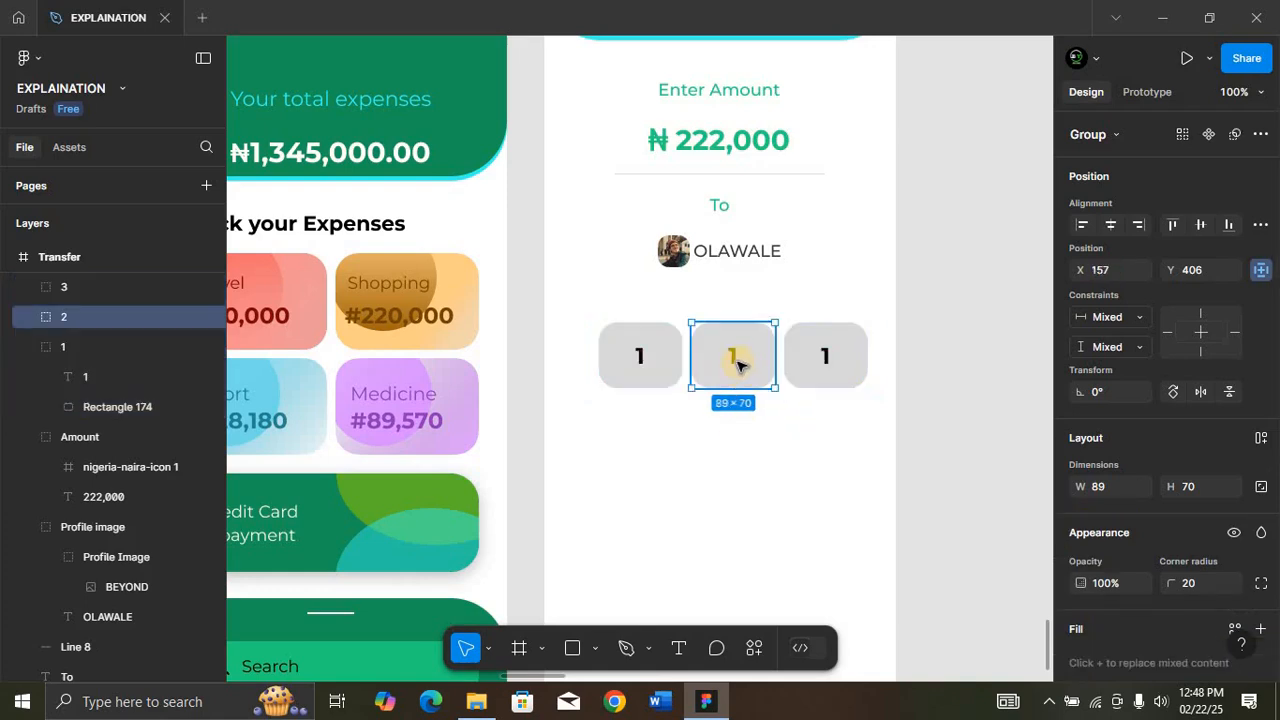
double_click(737, 361)
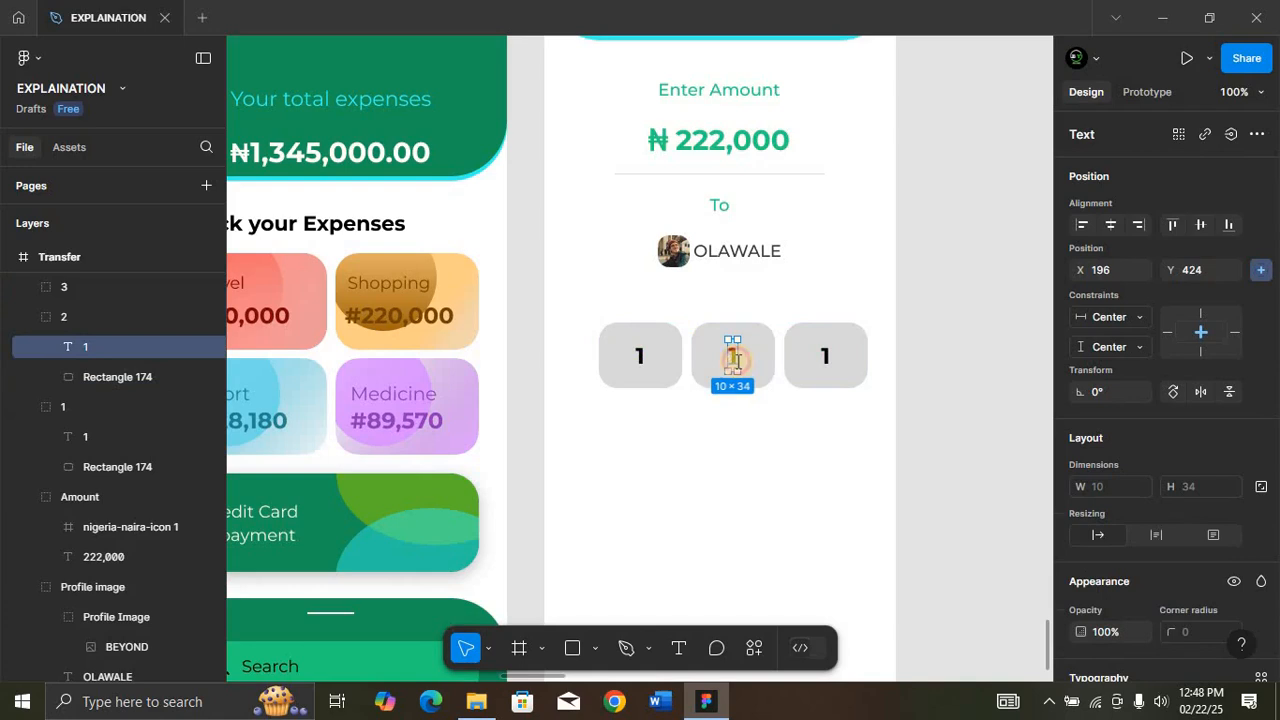
double_click(735, 360)
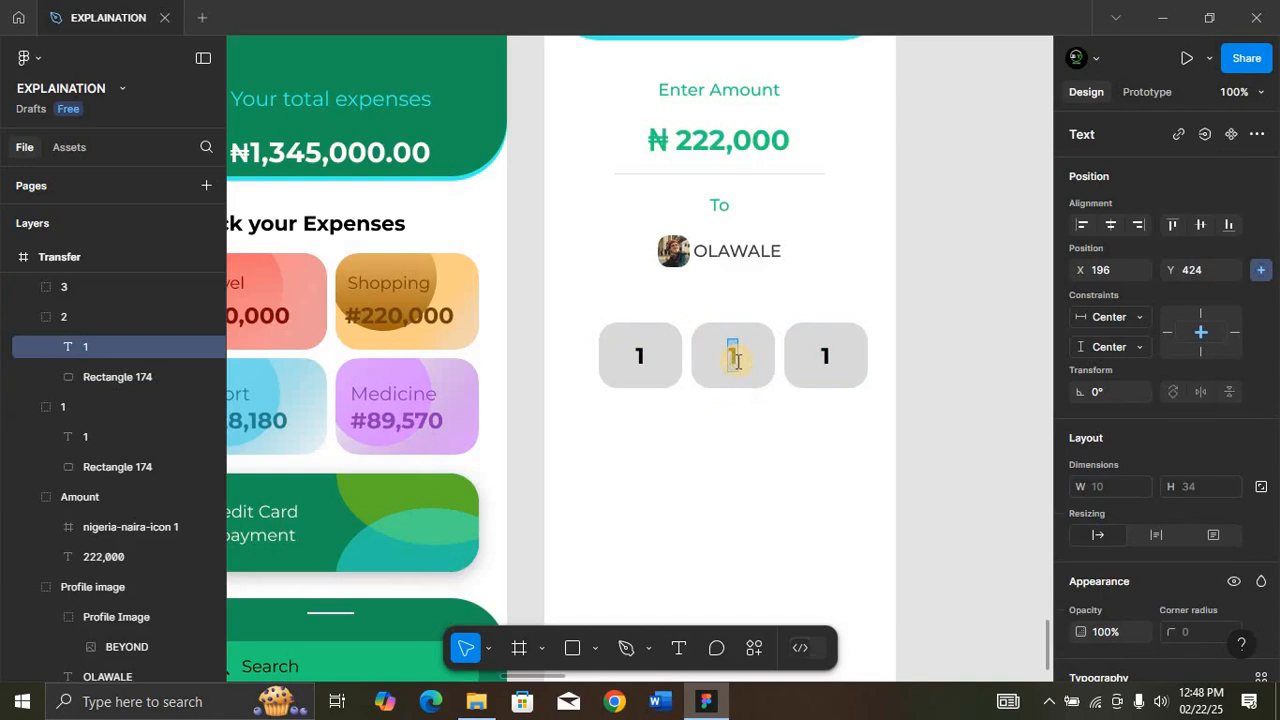
type("2")
left_click(825, 358)
type("3")
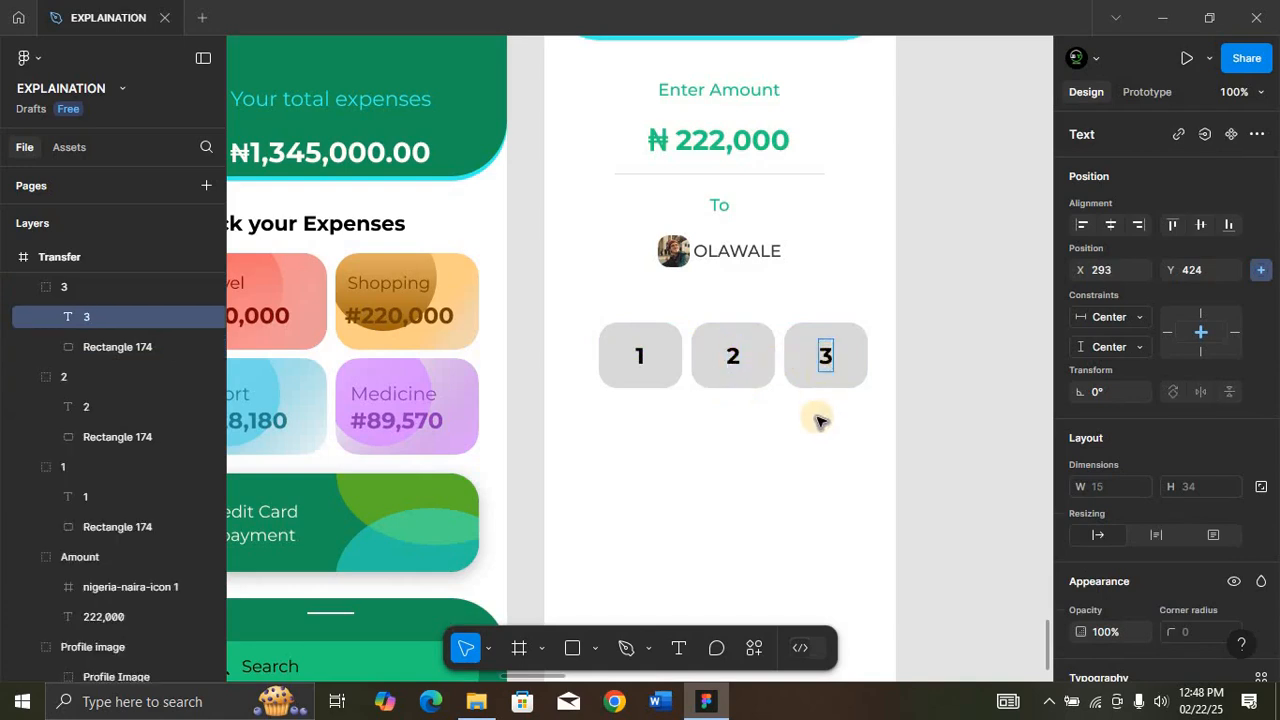
key("Escape")
Step: Centre the row of keys 1, 2 and 3 horizontally in the Transfer frame
left_click_drag(573, 320, 851, 382)
left_click_drag(860, 410, 836, 383)
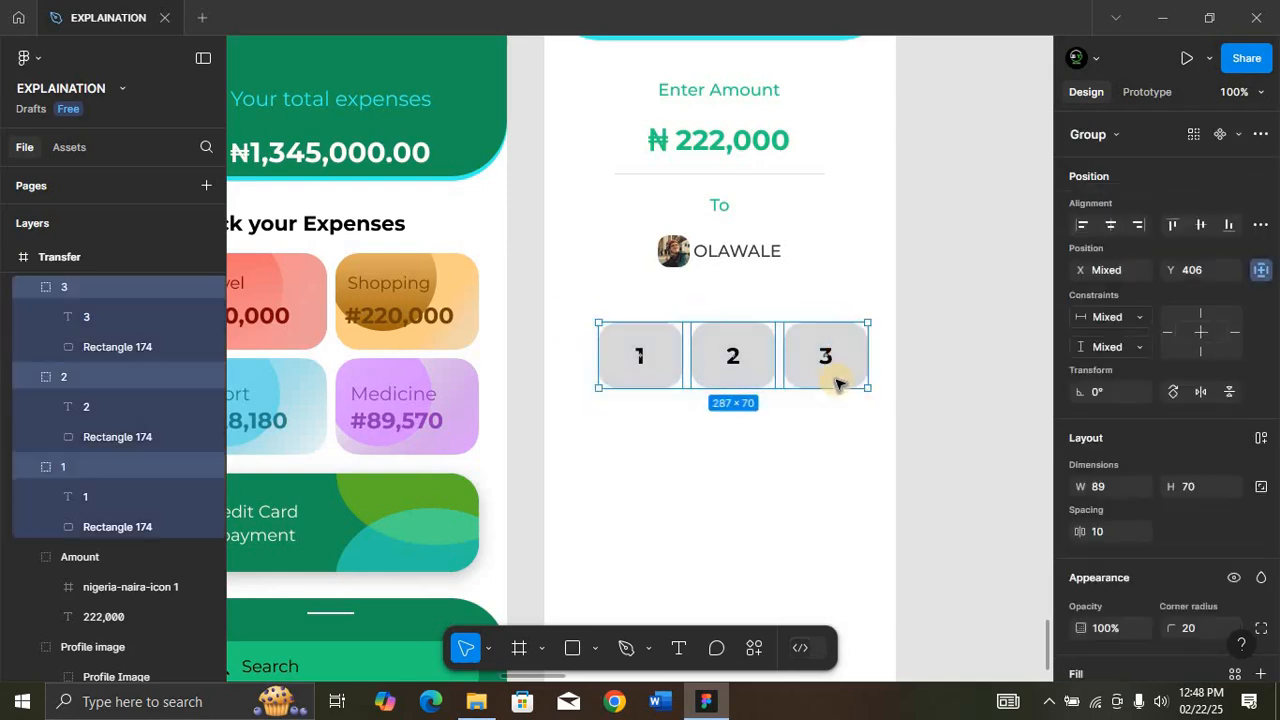
left_click(1111, 225)
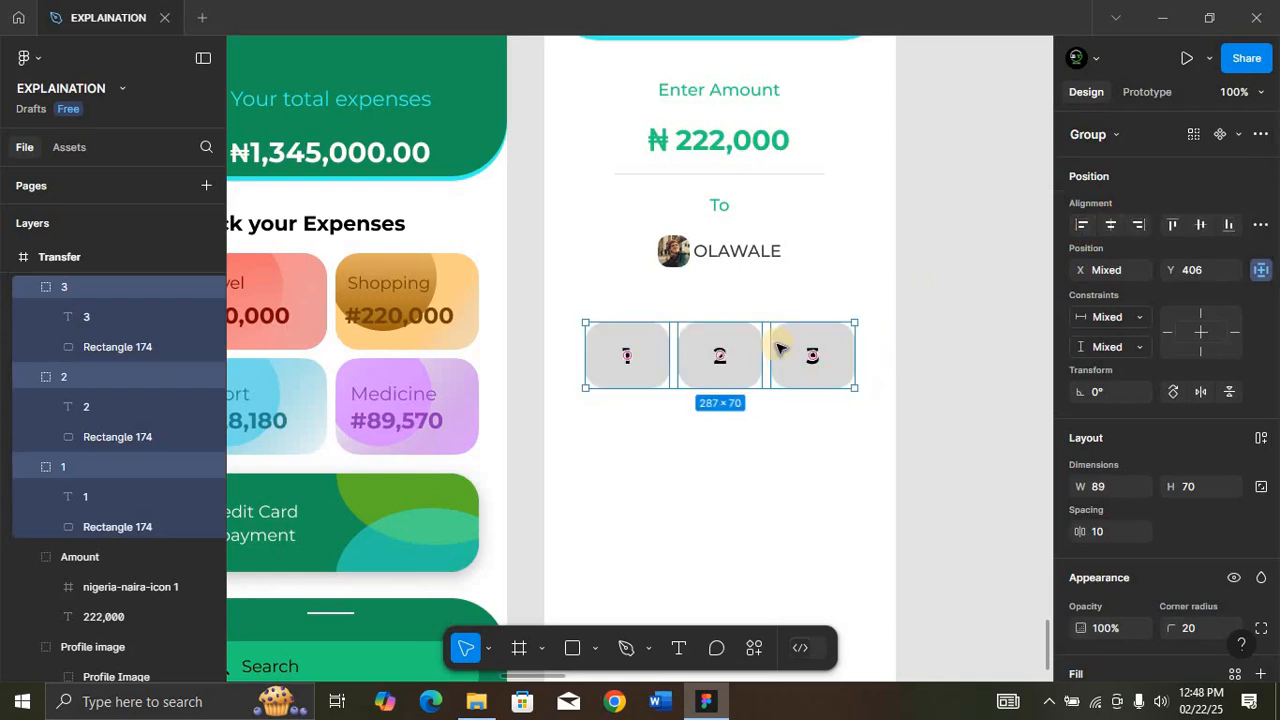
Step: Duplicate the row of keys three times below the original and set the horizontal and vertical spacing of all keys to 10
left_click_drag(782, 345, 788, 590)
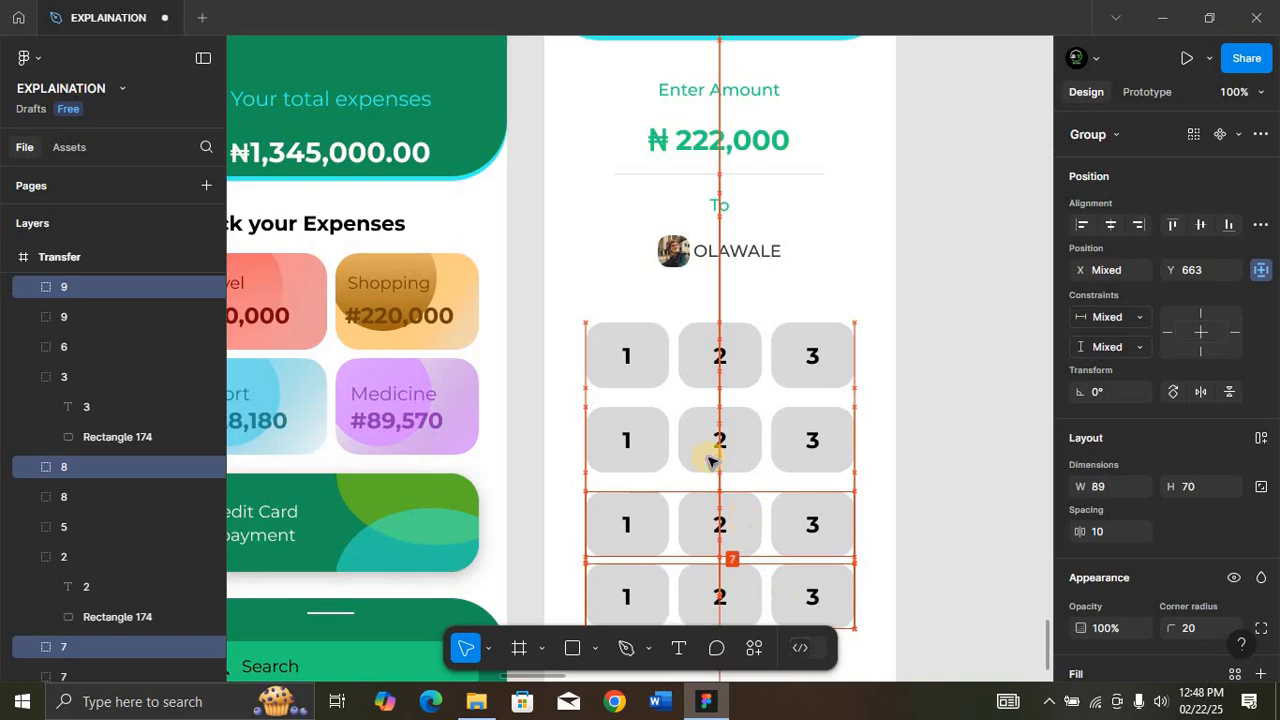
left_click_drag(572, 306, 866, 651)
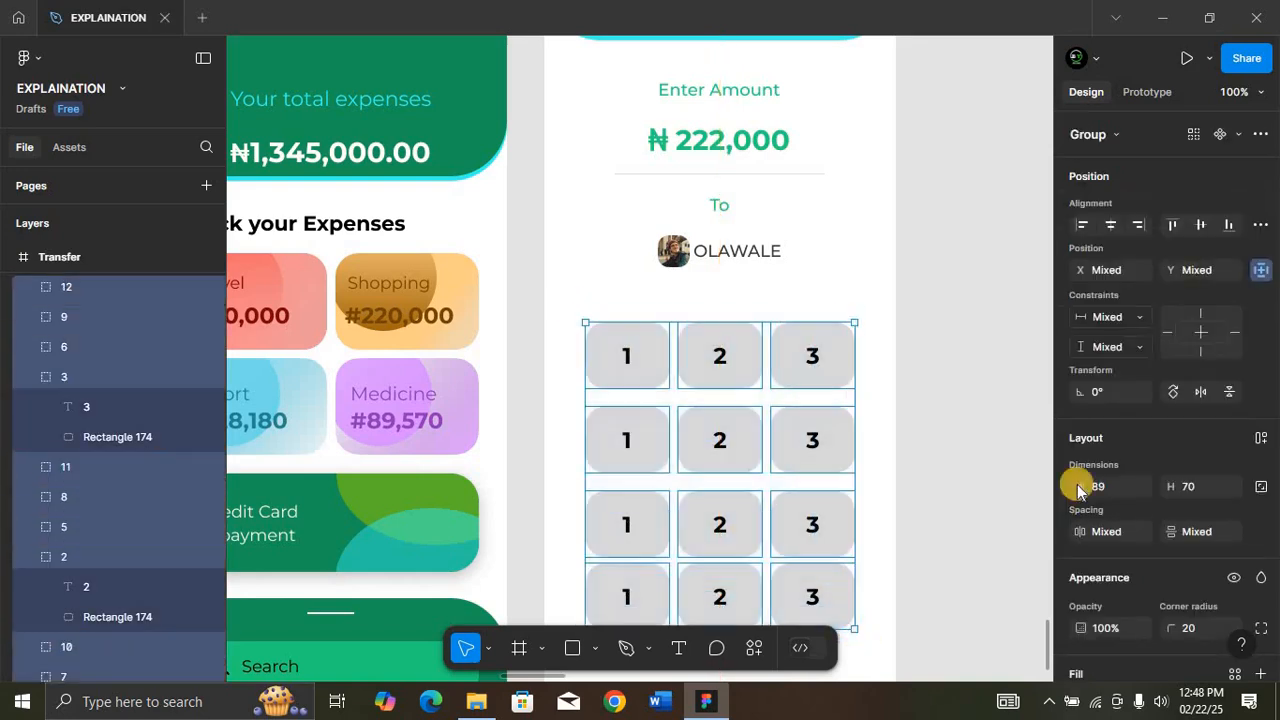
left_click(1117, 537)
type("1")
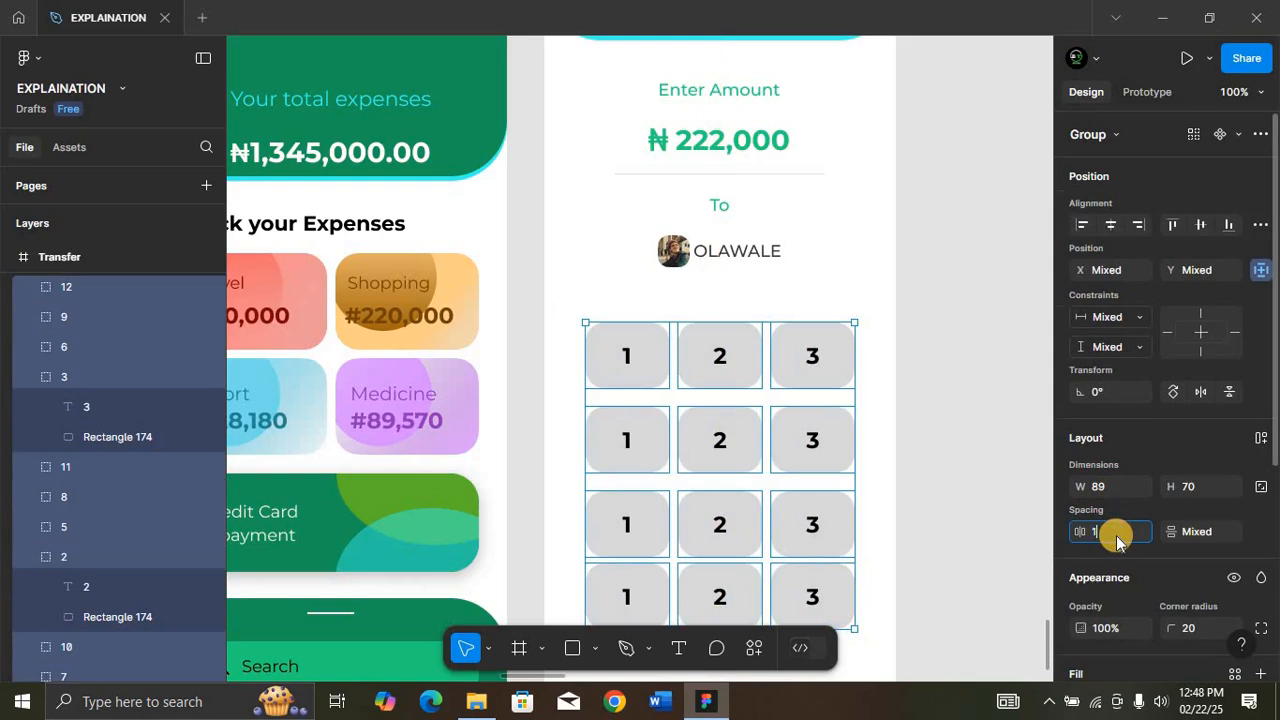
type("0")
key("Return")
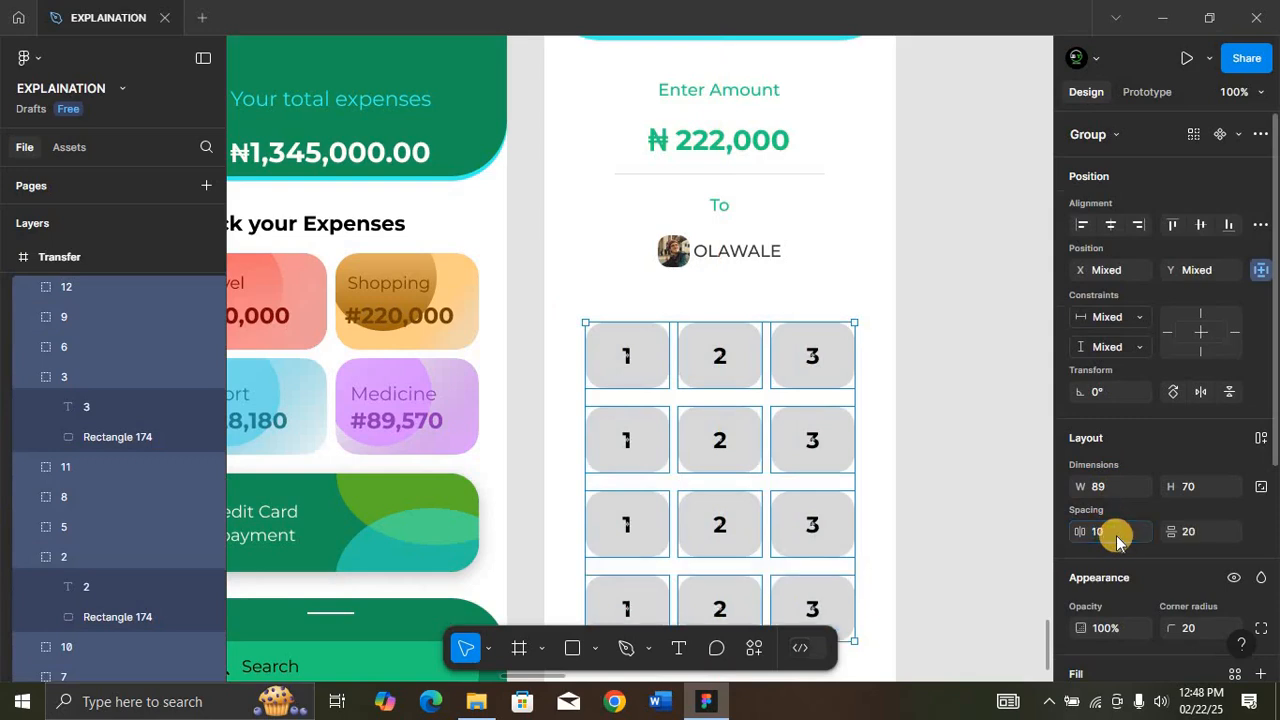
left_click(1190, 537)
type("10")
key("Return")
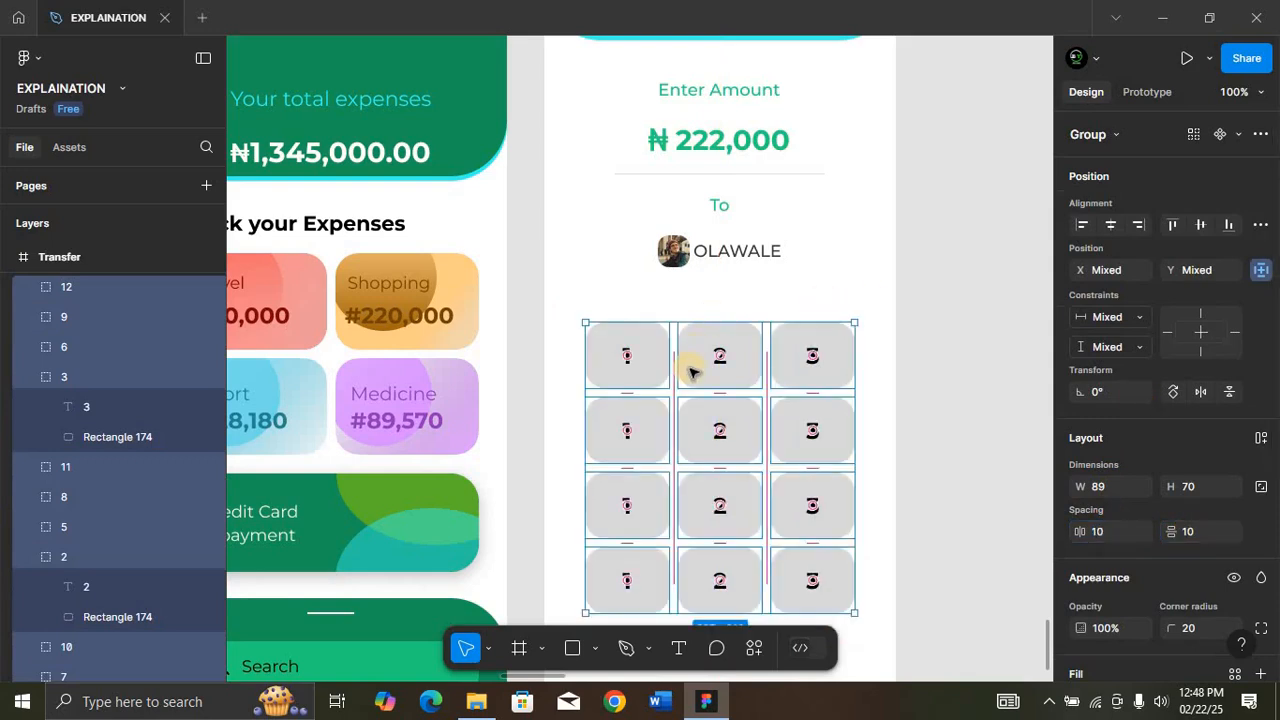
Step: Recolour all keys, setting the digits to green 189559 and the key backgrounds to EDEDED
scroll(688, 366, "down", 2)
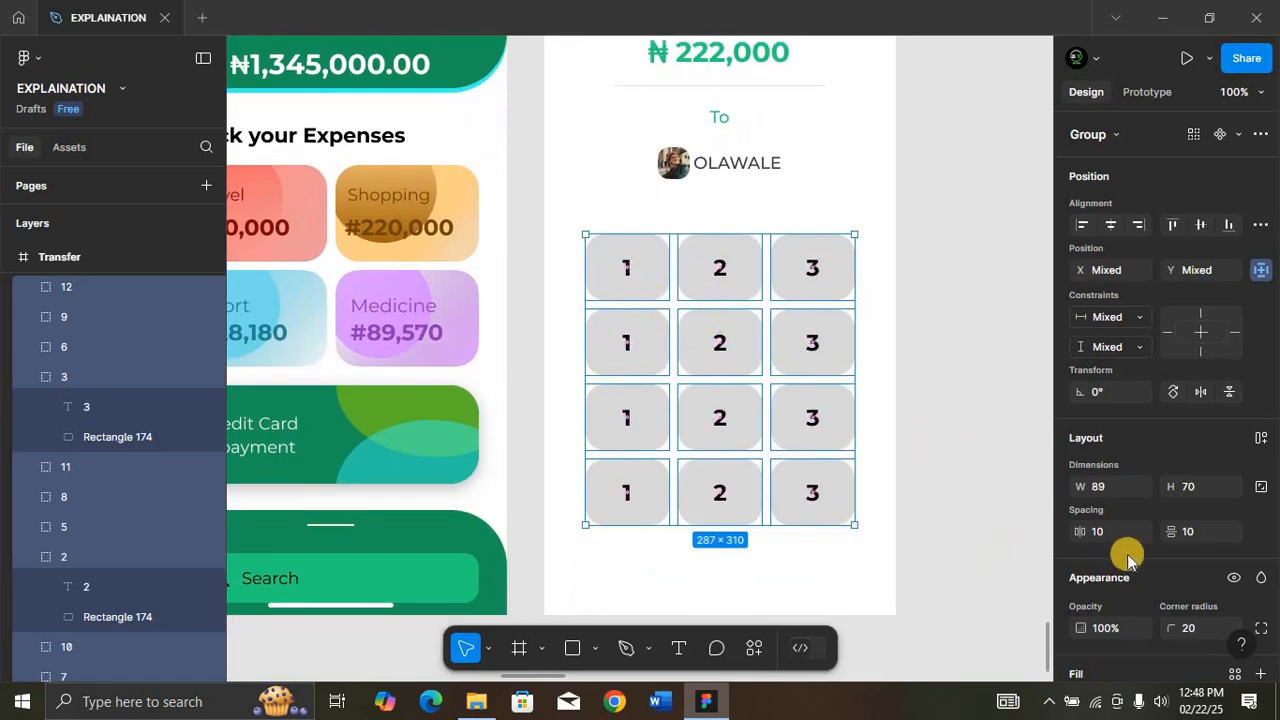
scroll(1127, 558, "down", 3)
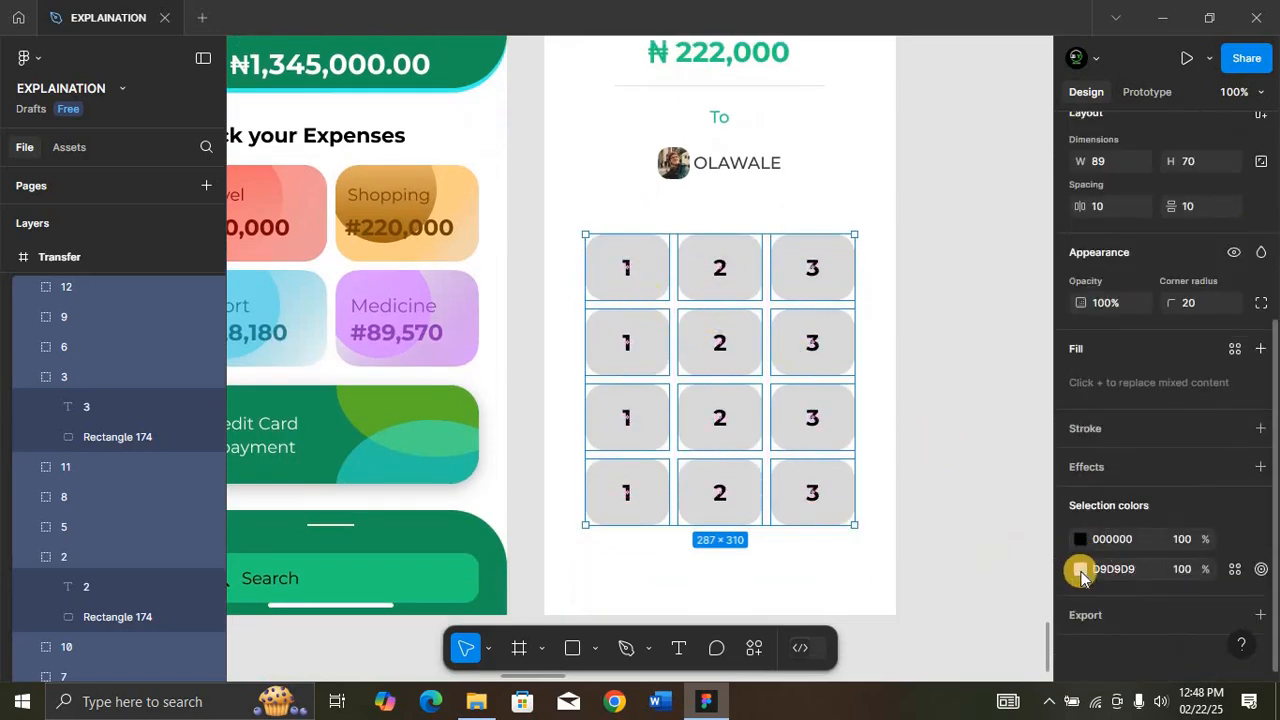
left_click(1087, 538)
left_click(896, 587)
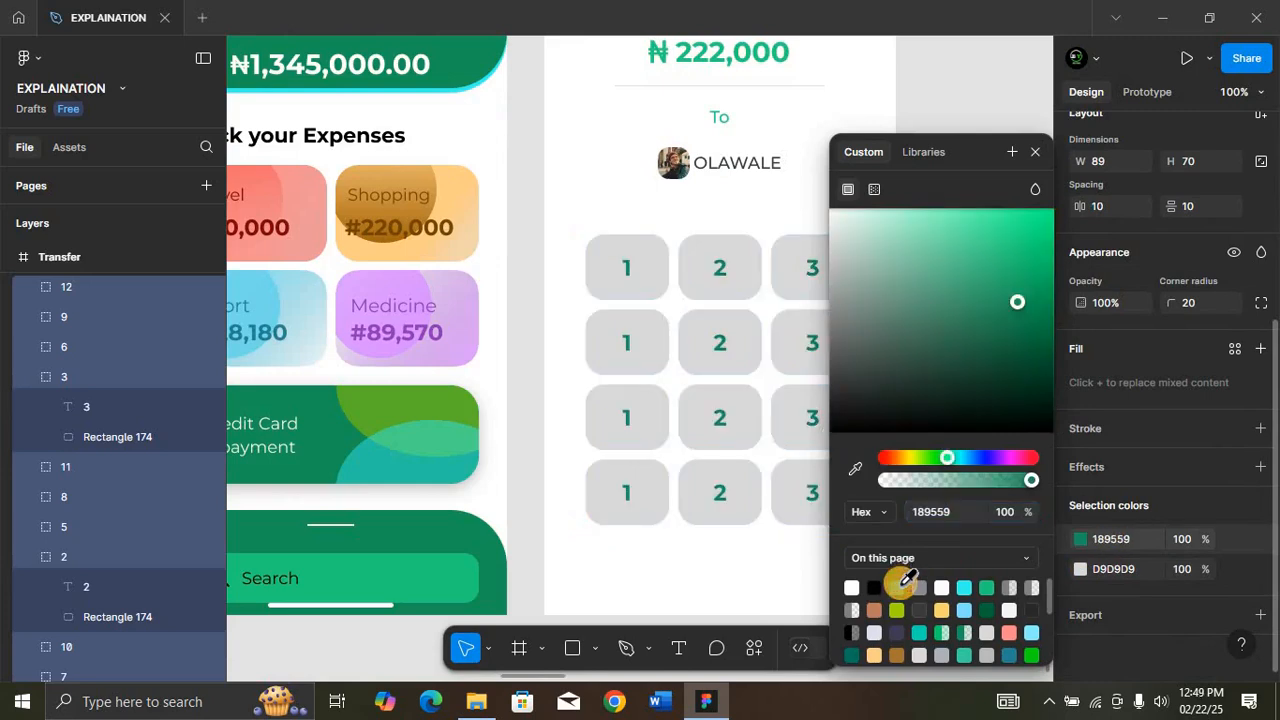
left_click(1102, 576)
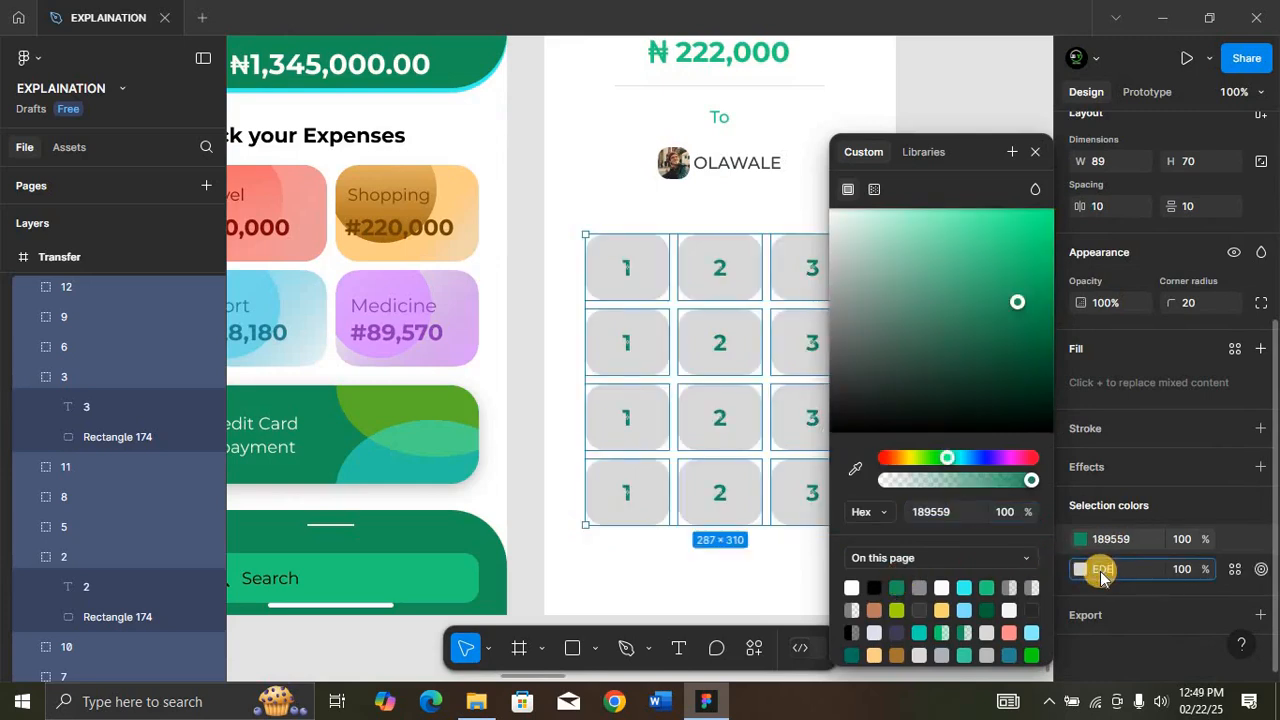
type("EDEDED")
key("Return")
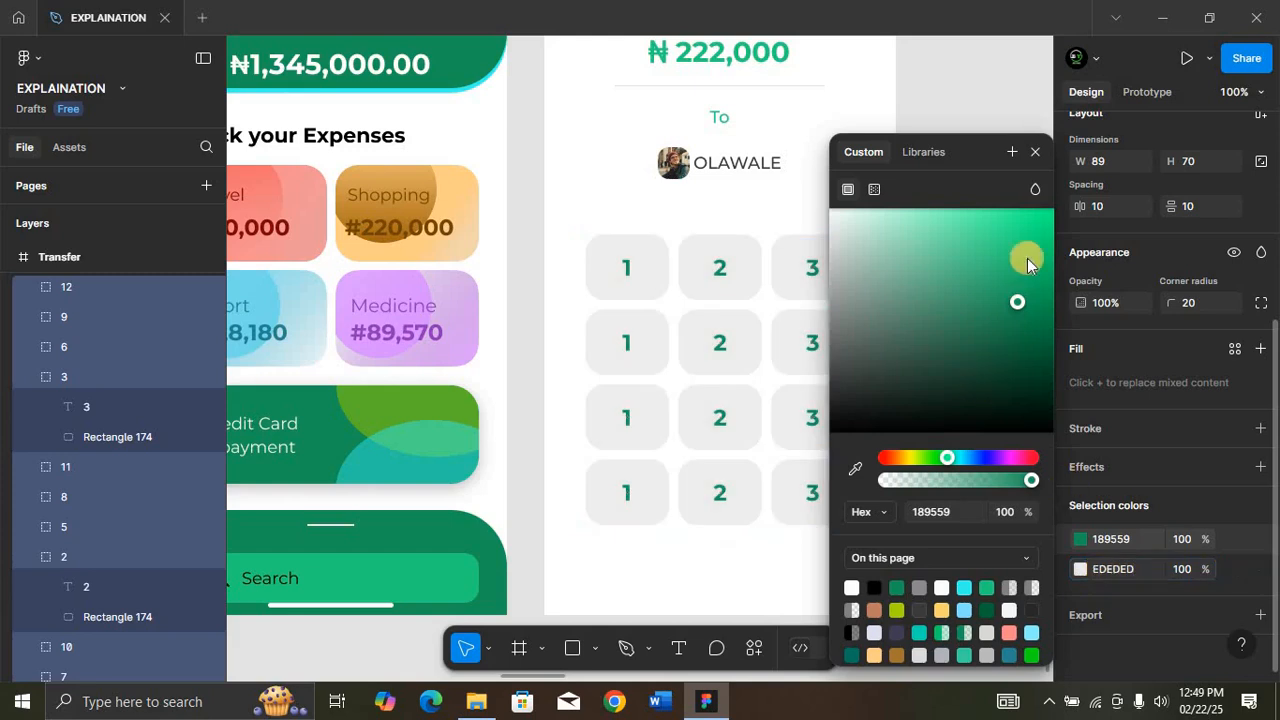
left_click(1036, 157)
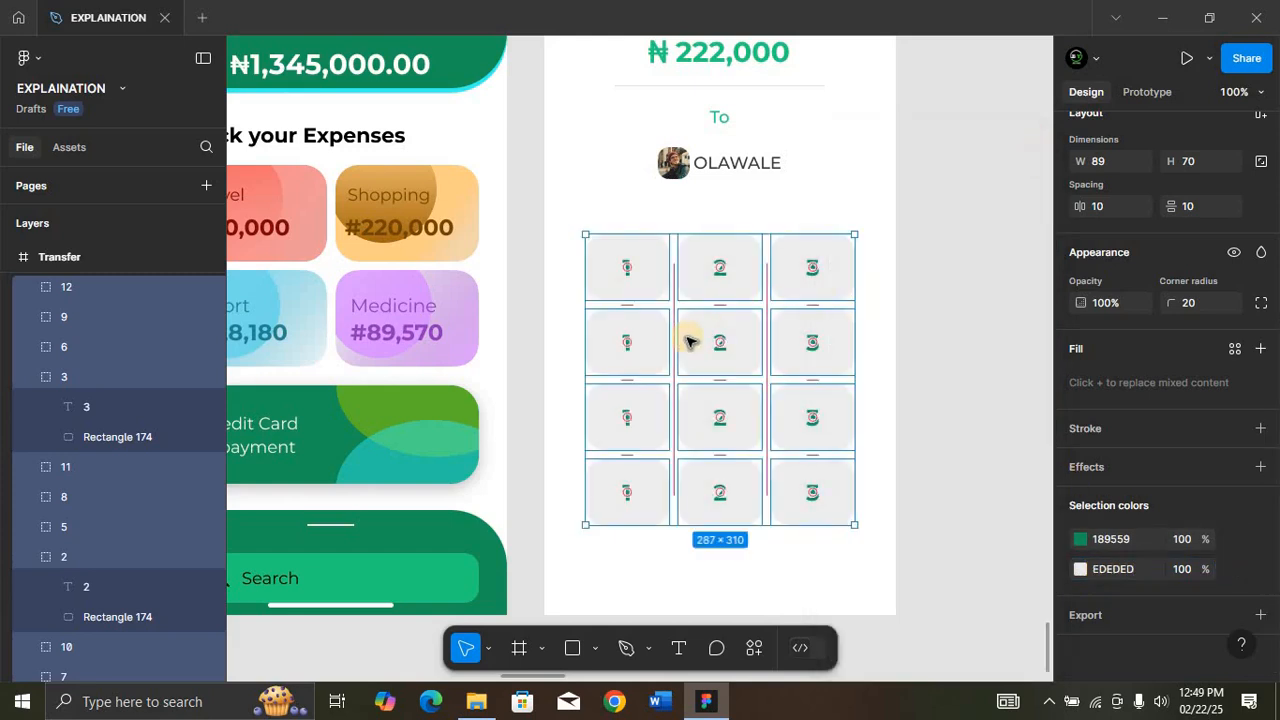
Step: Change the digits to 4, 5, 6 in the second row, 7, 8, 9 in the third, and "." and 0 in the fourth
left_click(653, 347)
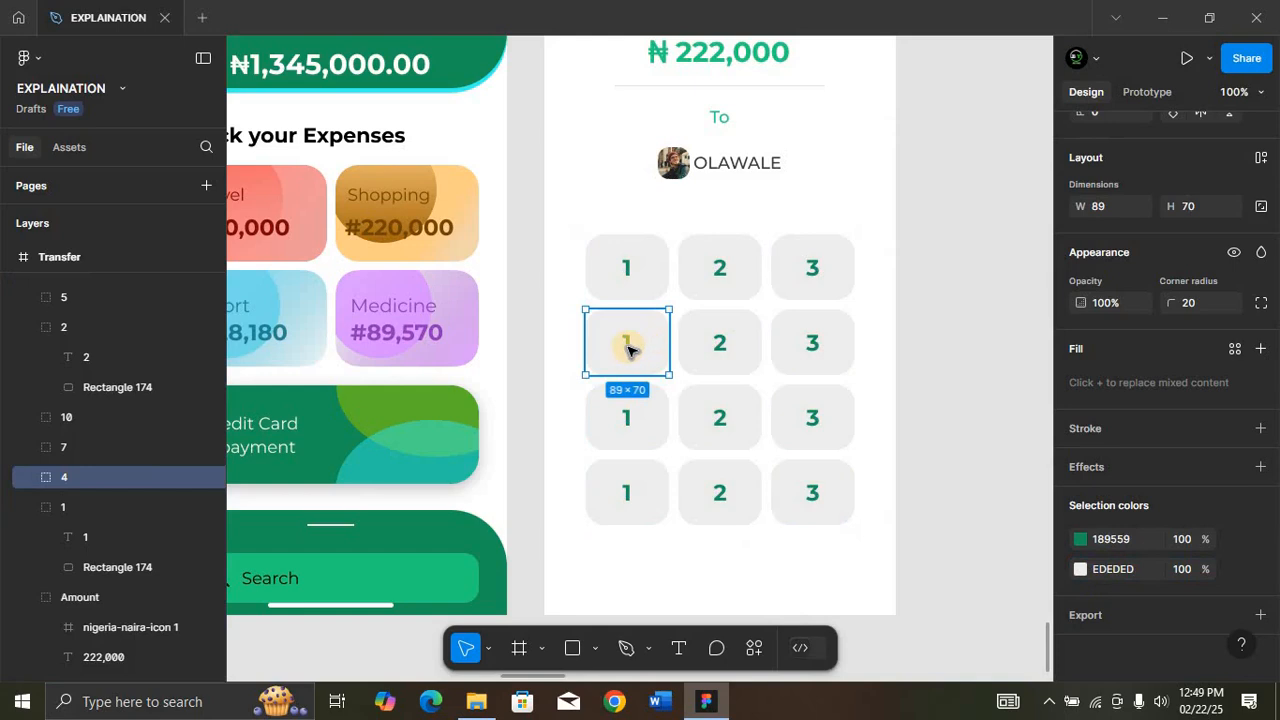
double_click(628, 347)
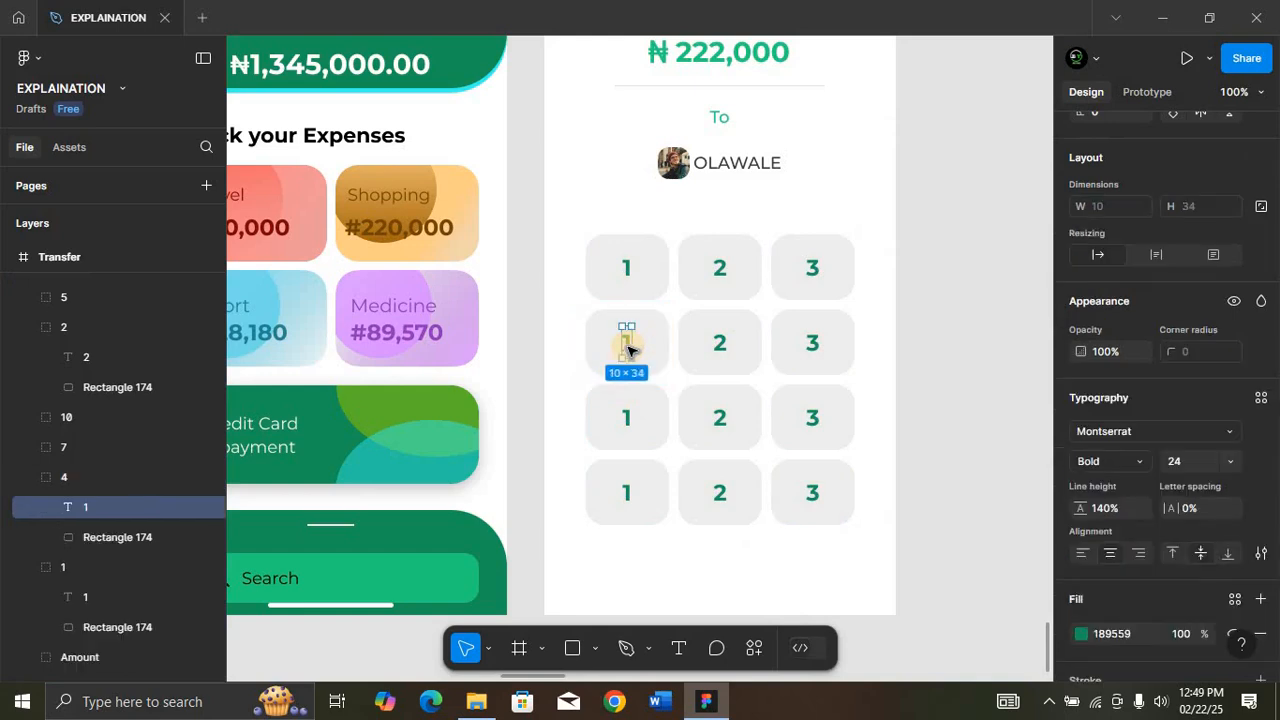
key("4")
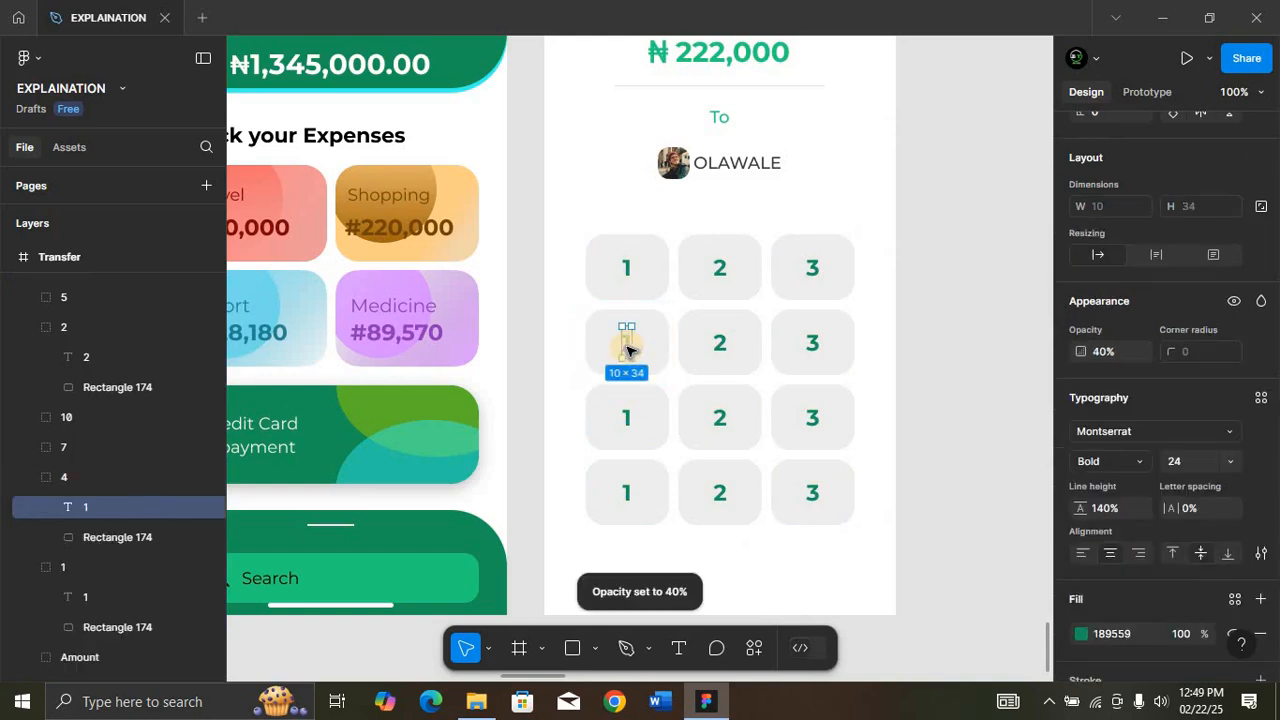
key("0")
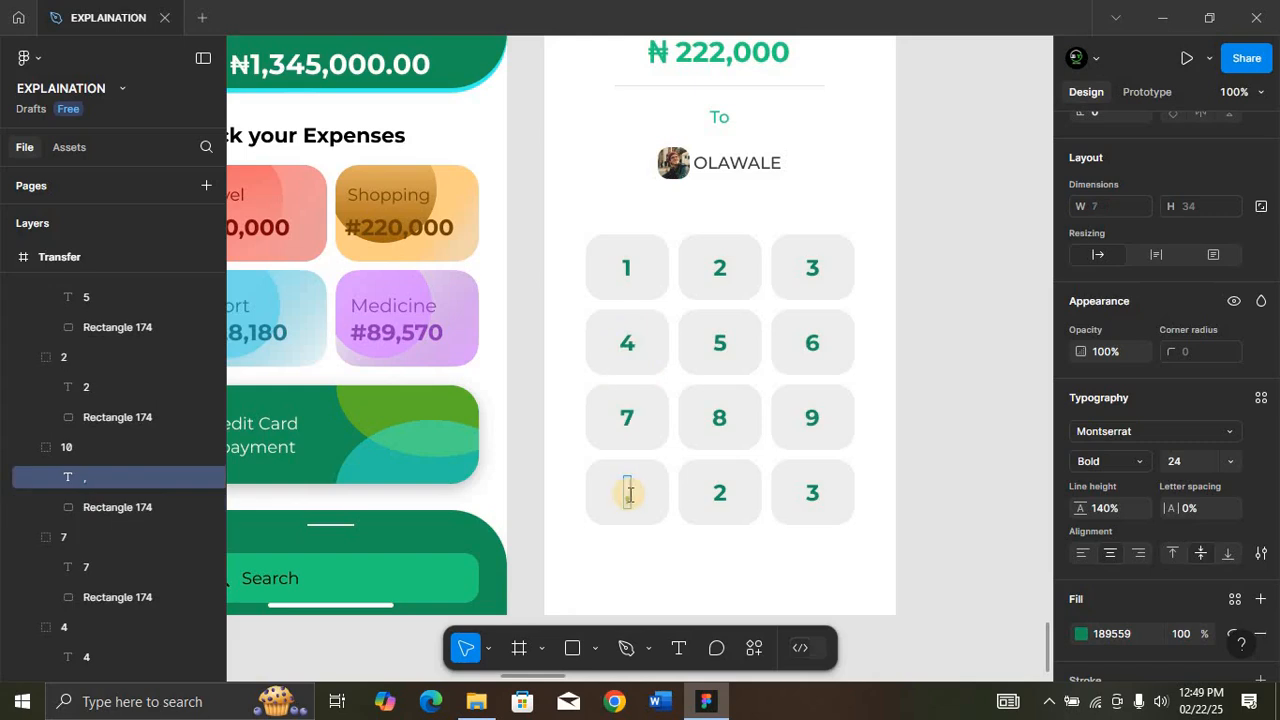
double_click(720, 490)
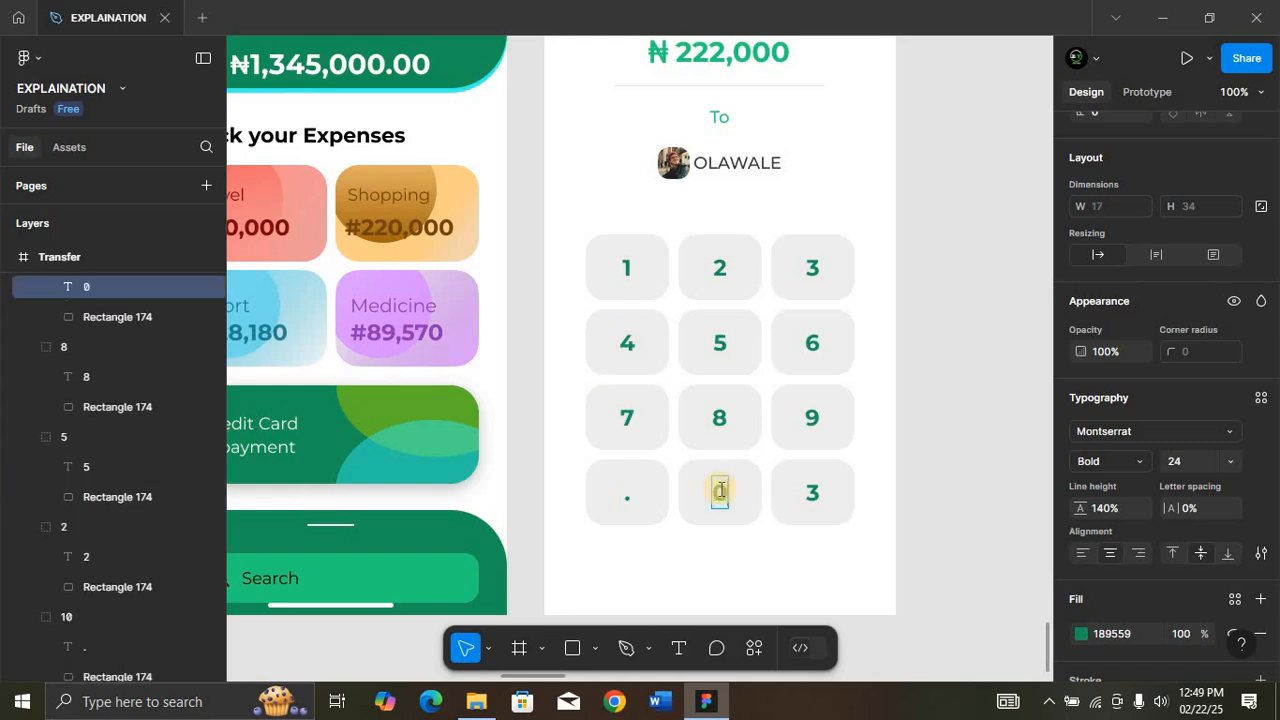
Step: Cut the white right-arrow icon beside the Transfer frame and replace the digit 3 on the fourth row's last key with it
double_click(811, 497)
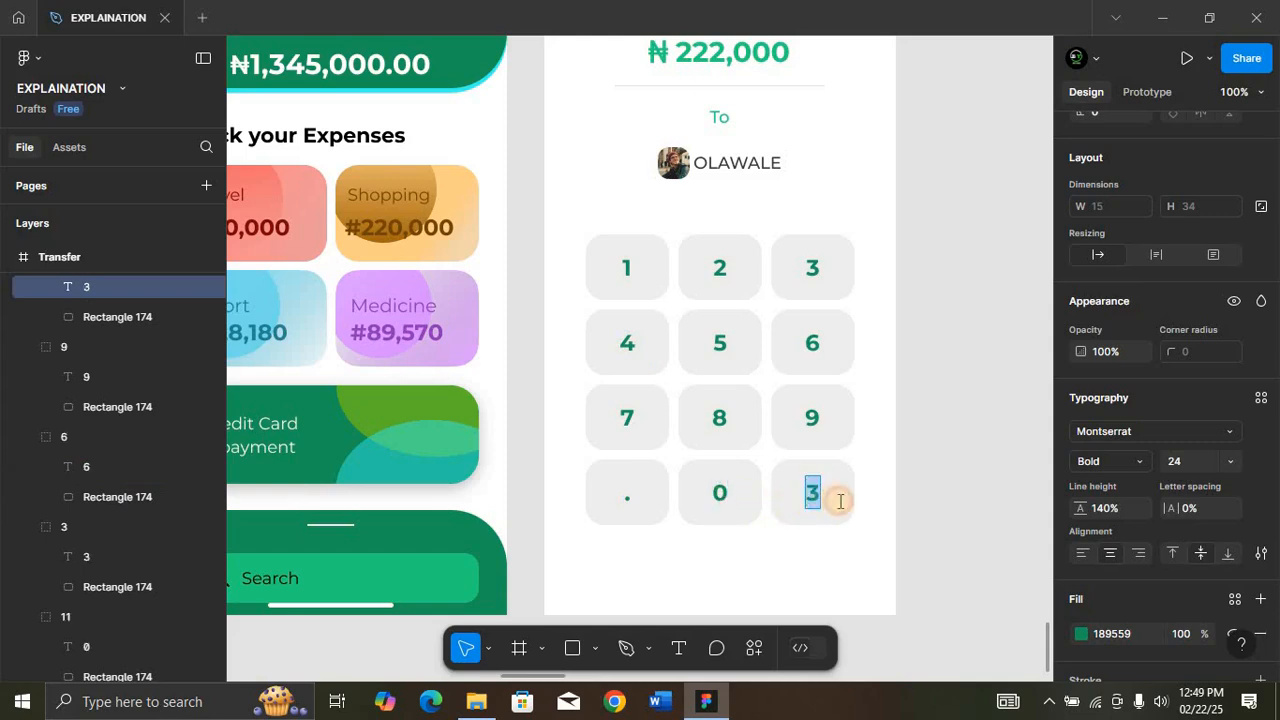
key("Escape")
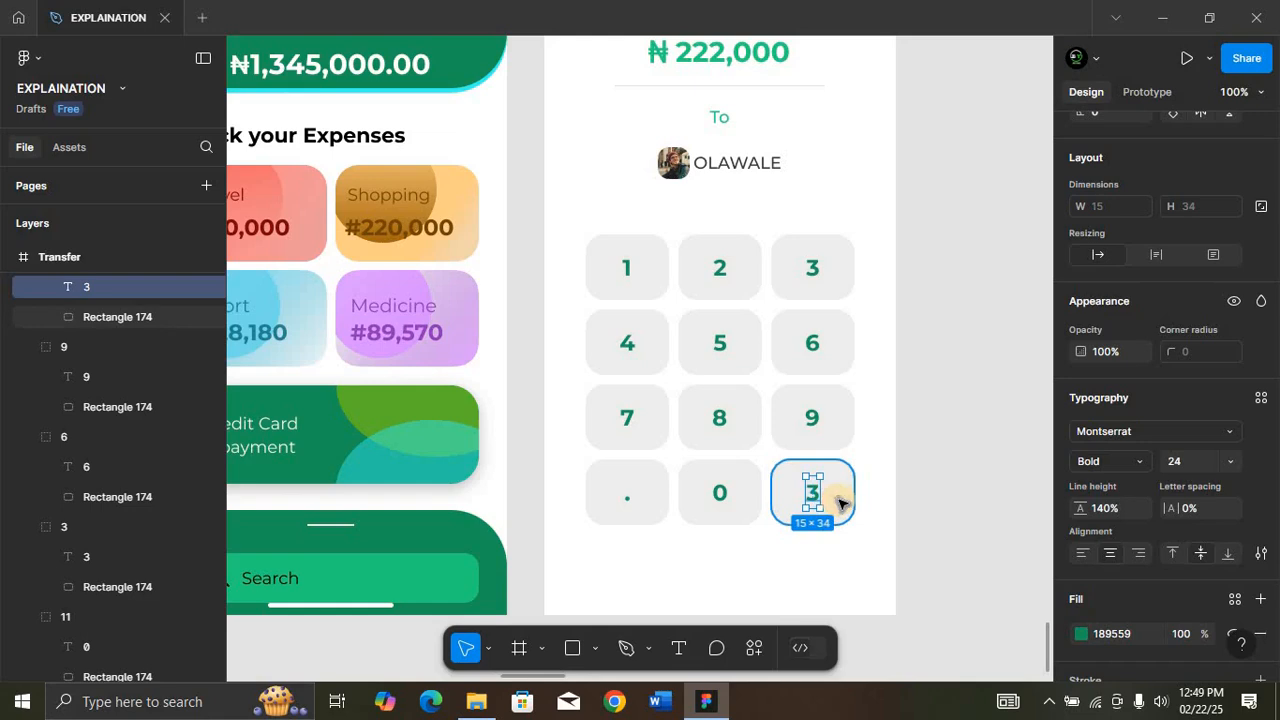
left_click(841, 503)
left_click(813, 493)
scroll(926, 340, "up", 2)
scroll(926, 340, "right", 1)
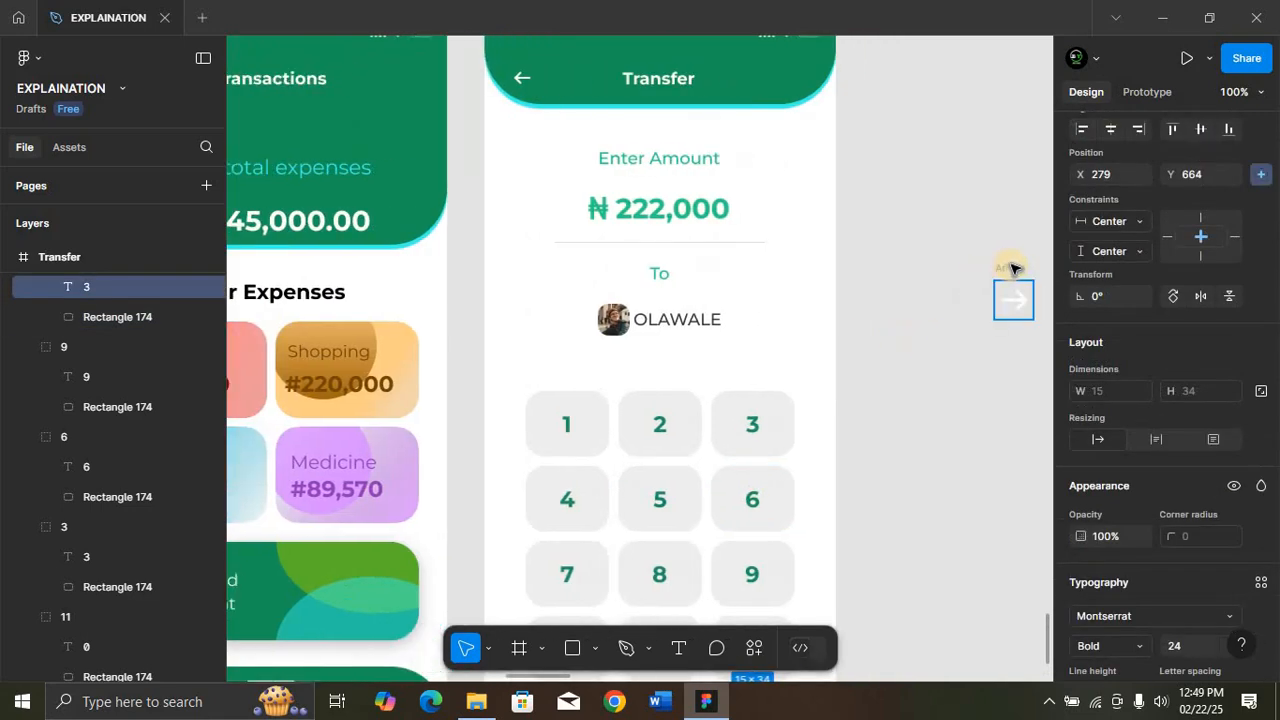
left_click(1011, 268)
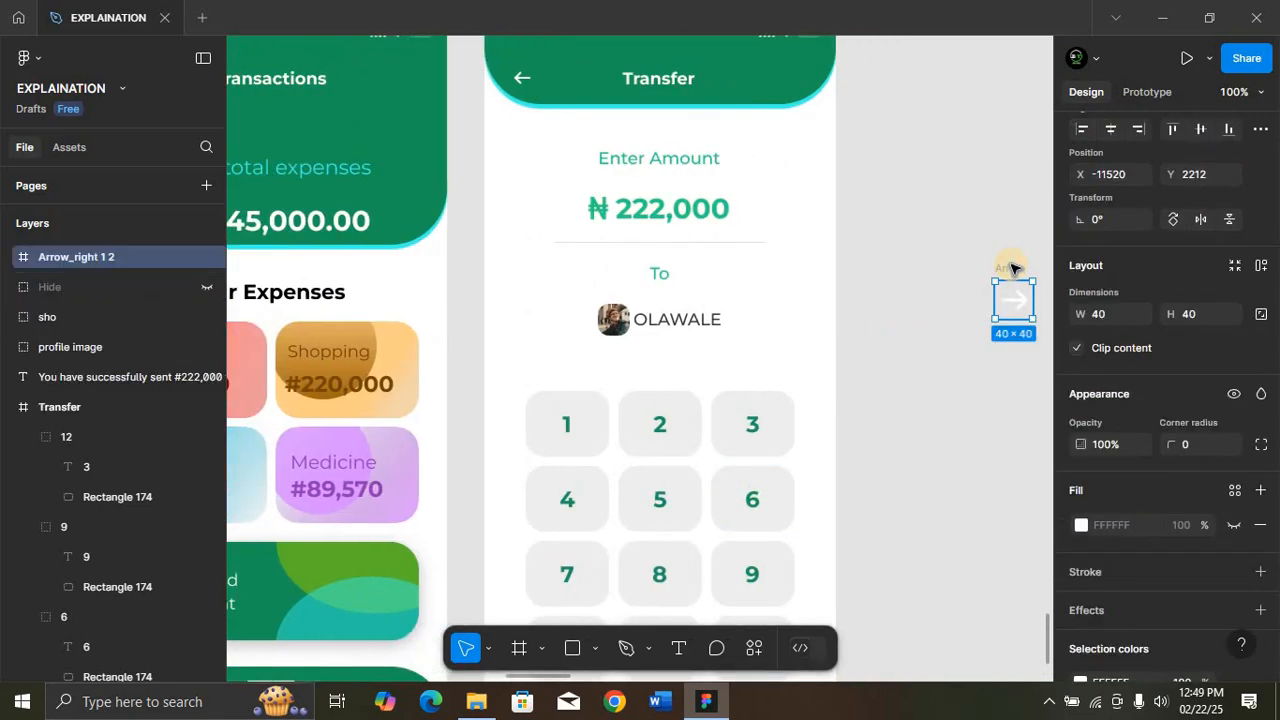
key("Delete")
scroll(817, 363, "down", 5)
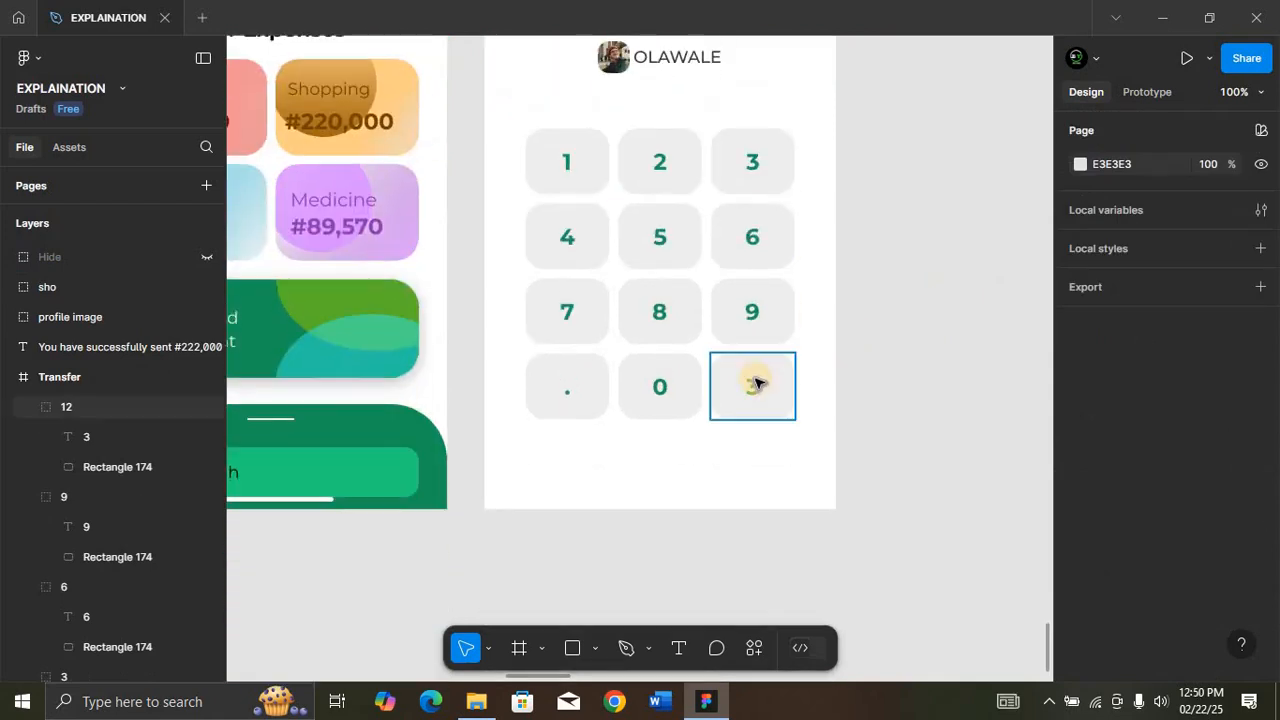
left_click(754, 390)
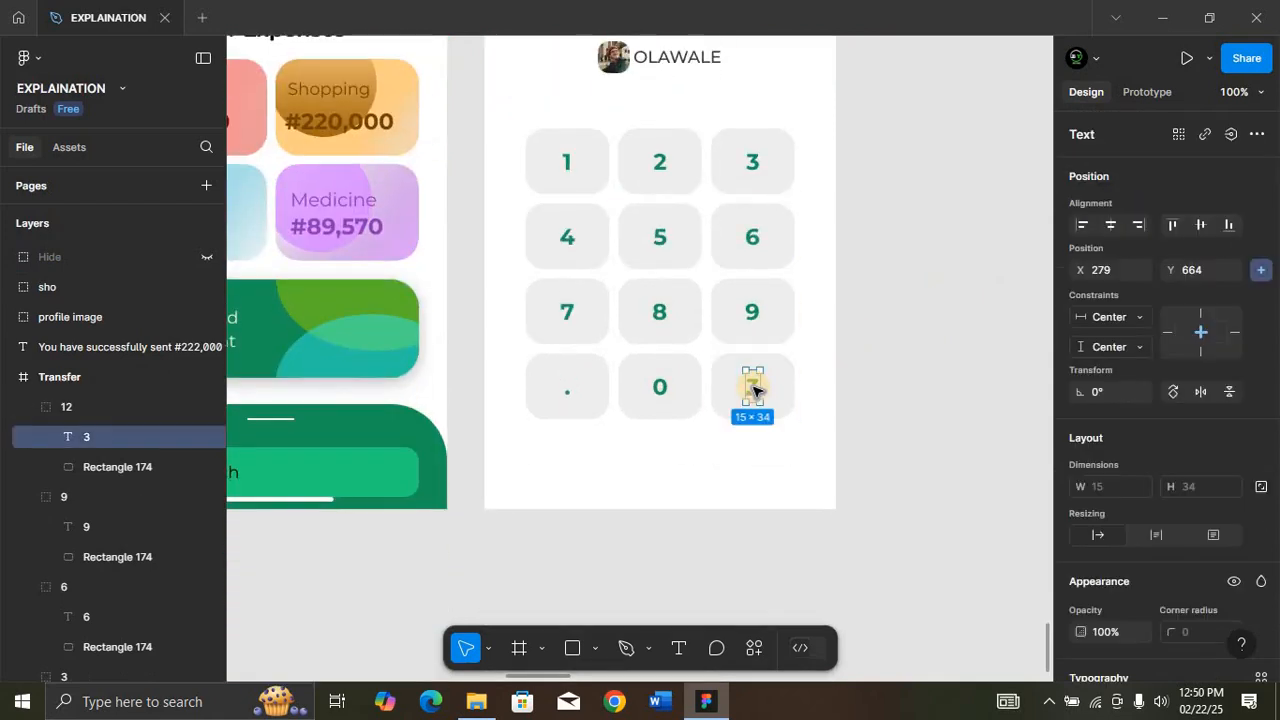
right_click(754, 393)
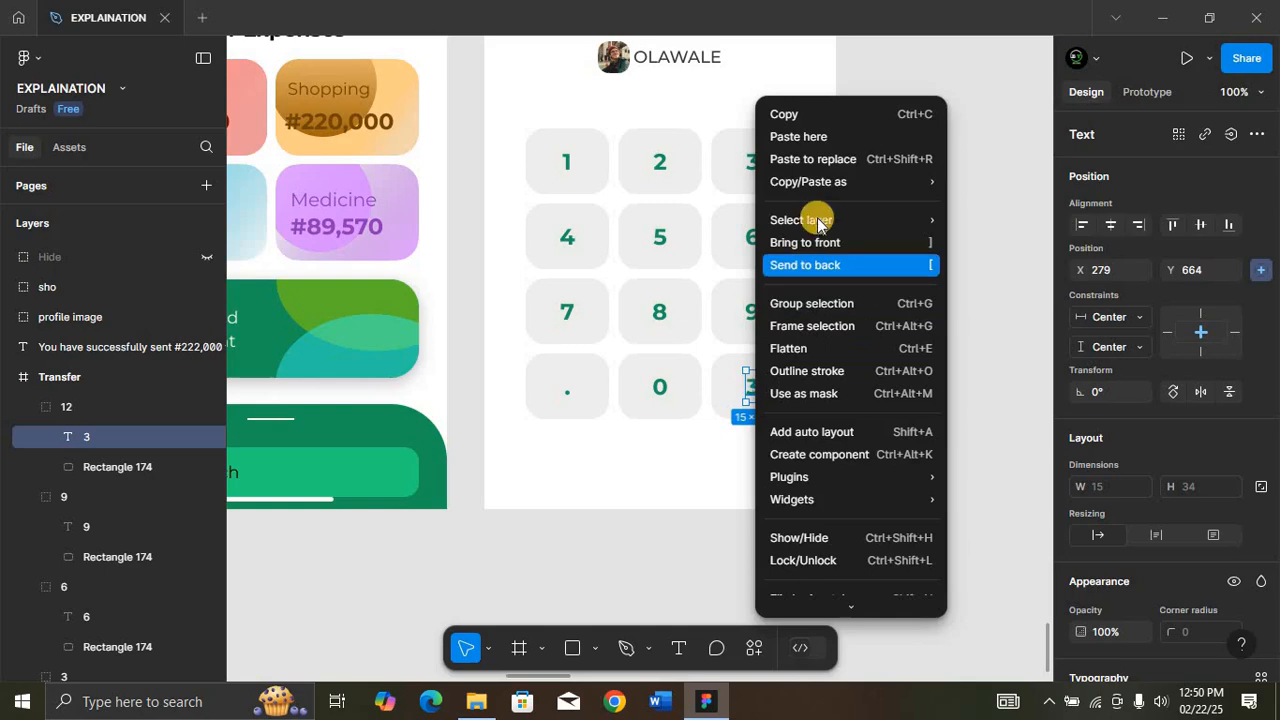
left_click(827, 172)
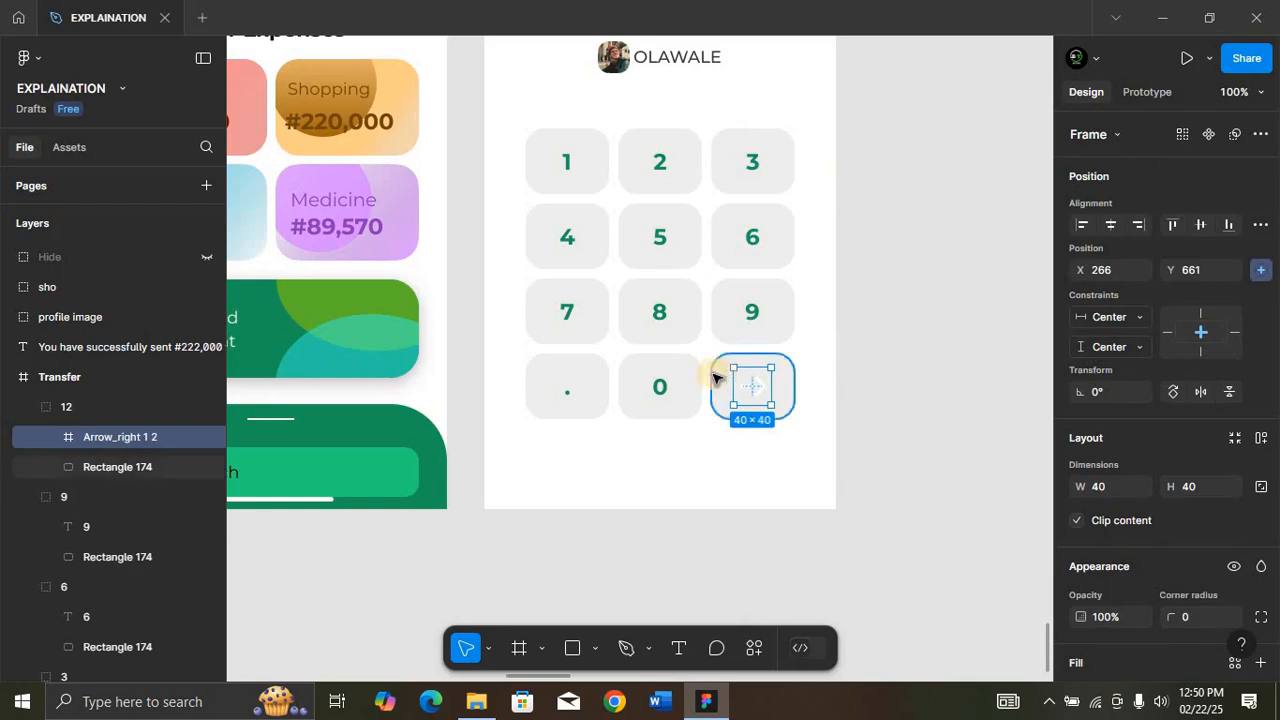
Step: Fill the background rectangle of the arrow key with green 189559
left_click(106, 466)
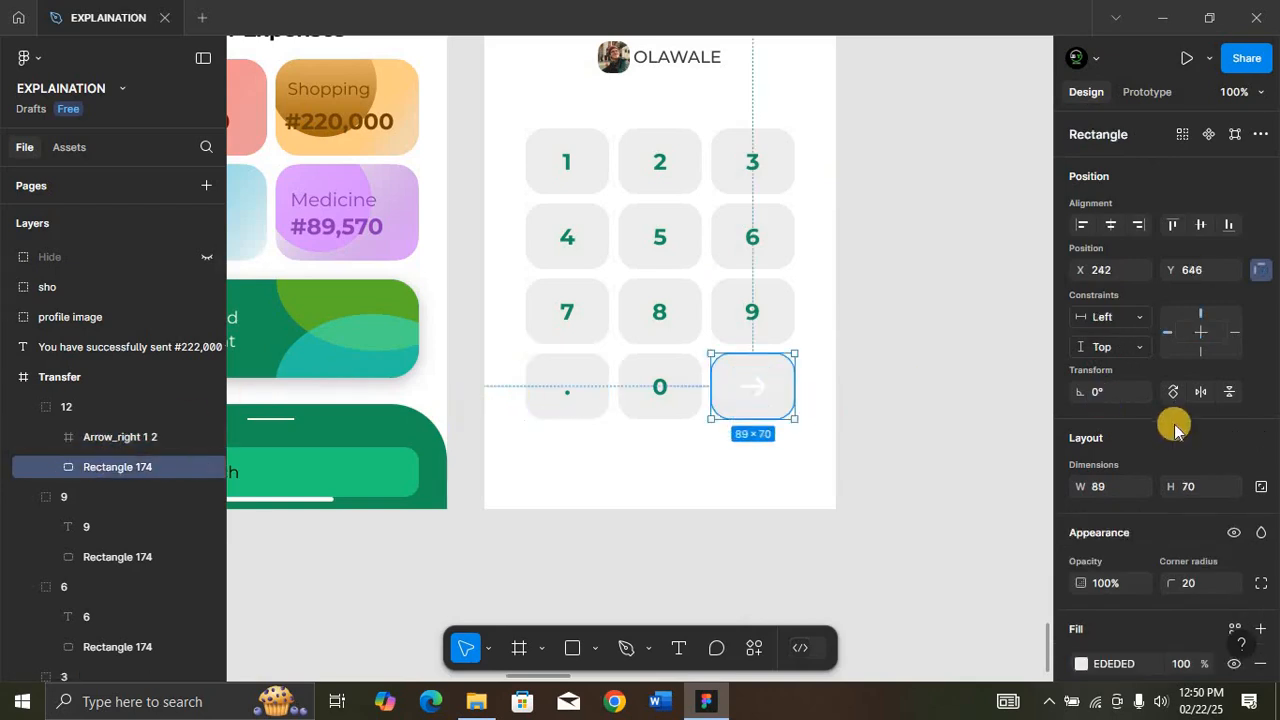
scroll(1184, 480, "down", 3)
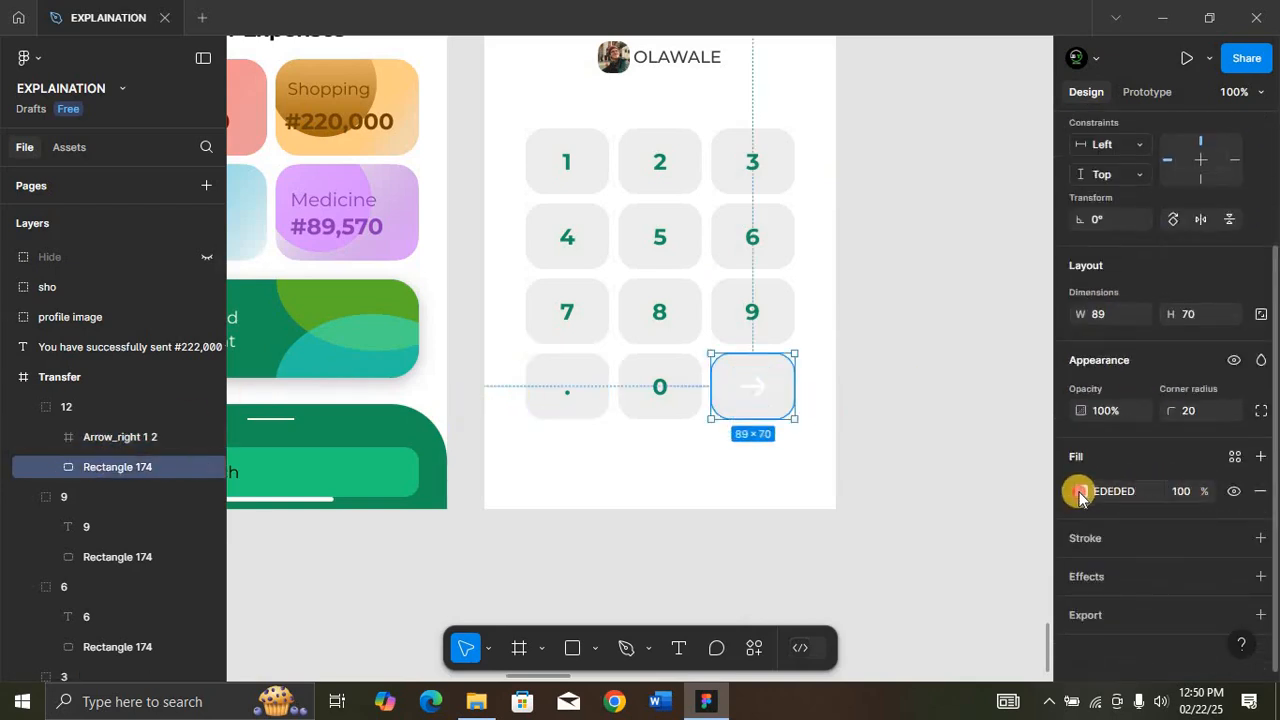
left_click(1081, 491)
left_click(898, 585)
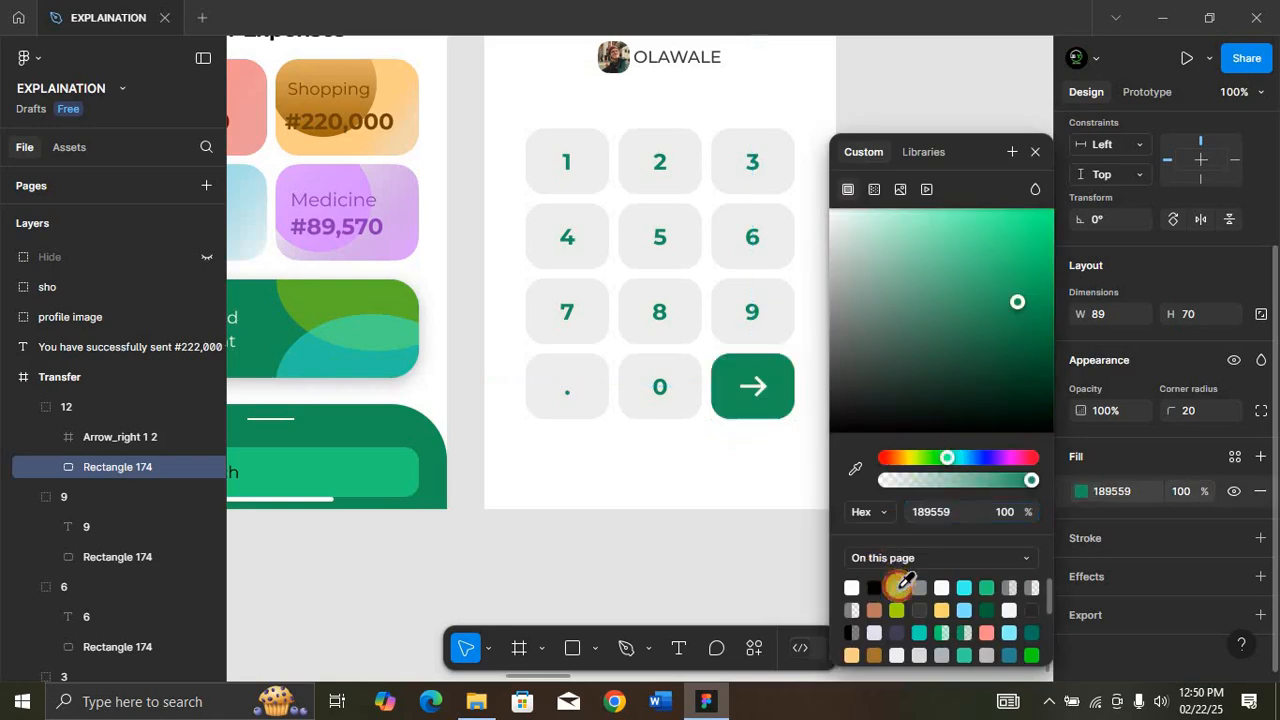
left_click(1035, 151)
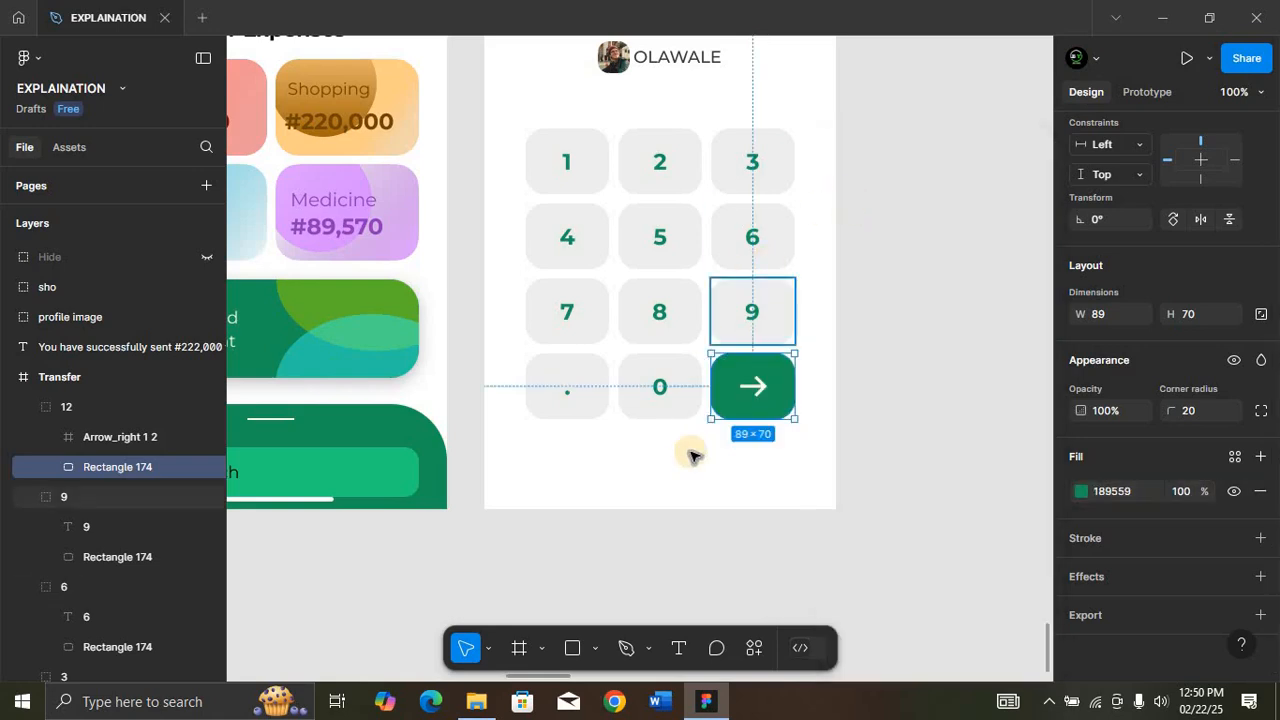
Step: Copy the Home-Indicator bar from the Balance frame into the Transfer frame
scroll(654, 466, "up", 2)
scroll(654, 466, "down", 3)
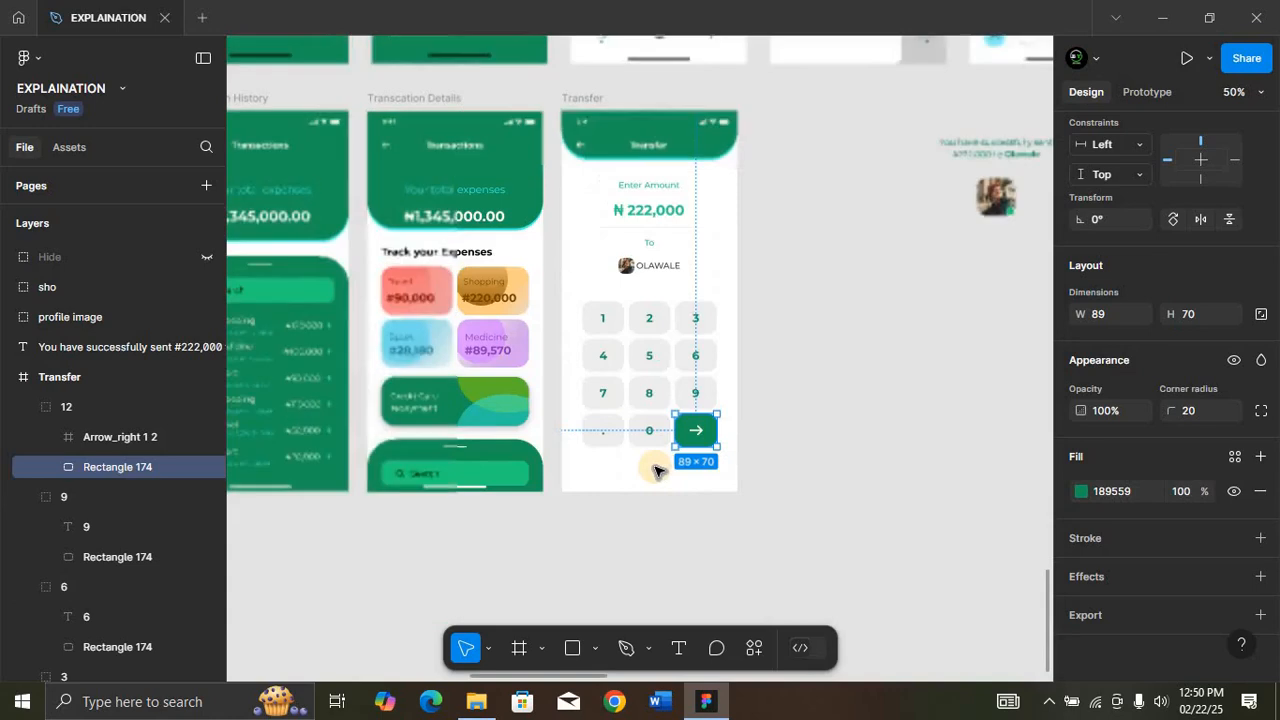
left_click(648, 62)
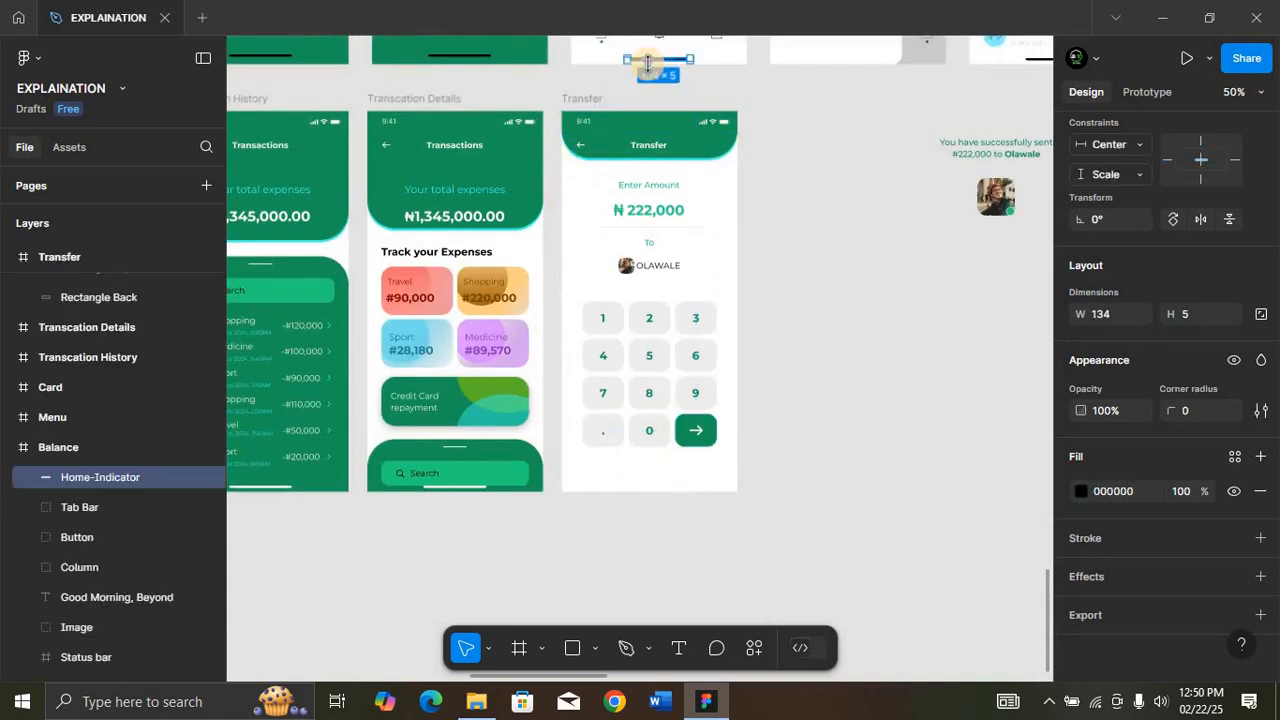
left_click(588, 100)
key("ctrl+v")
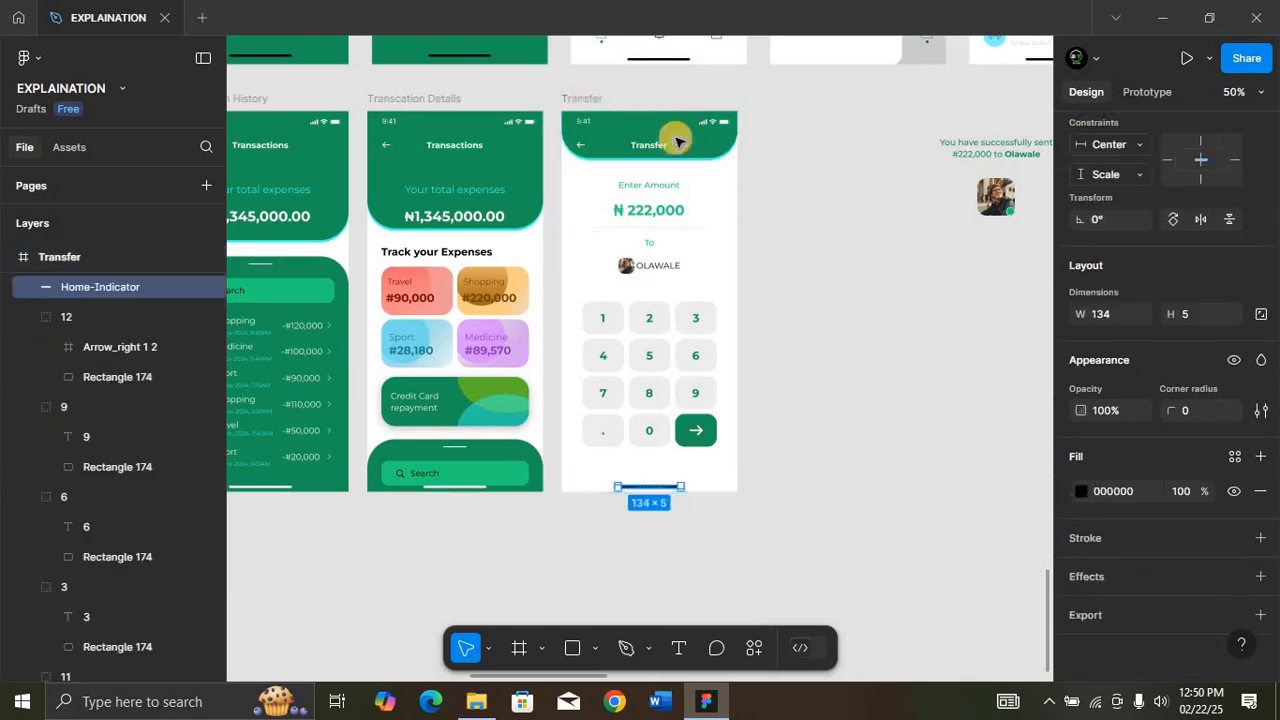
Step: Group all twelve keypad keys in the Transfer frame and name the group Number Pad
left_click(590, 103)
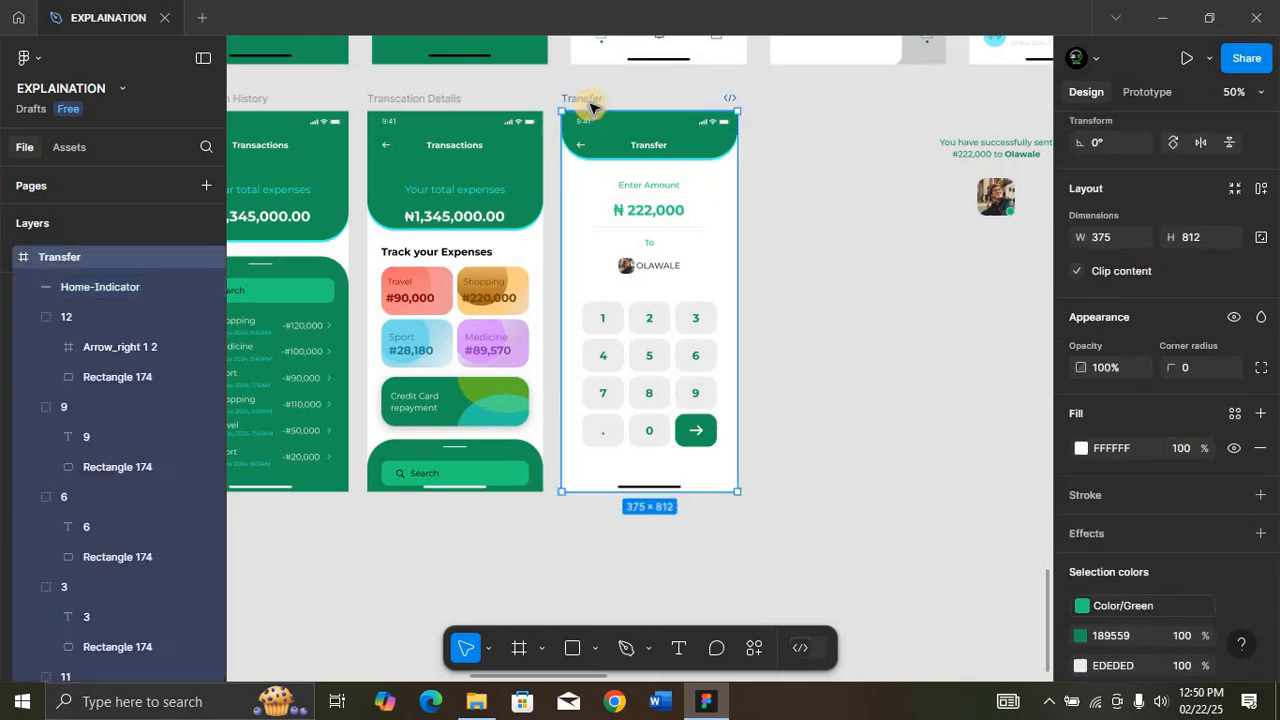
key("shift+2")
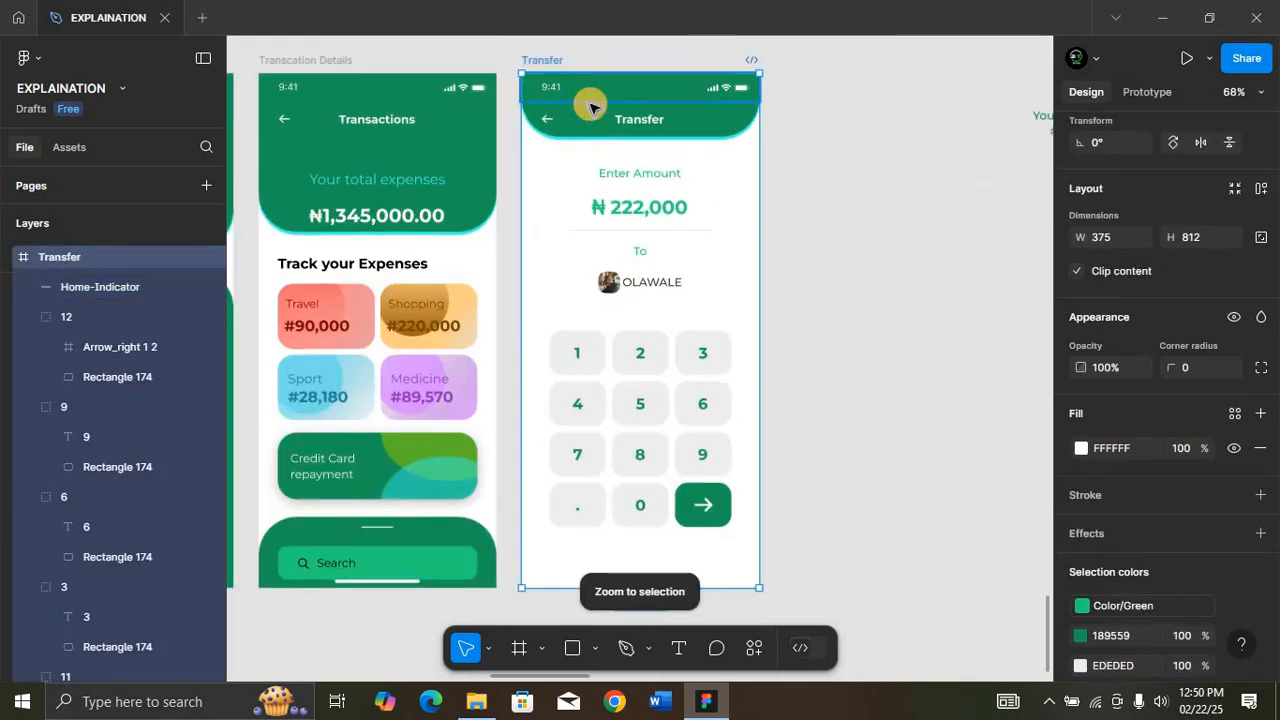
left_click(573, 349)
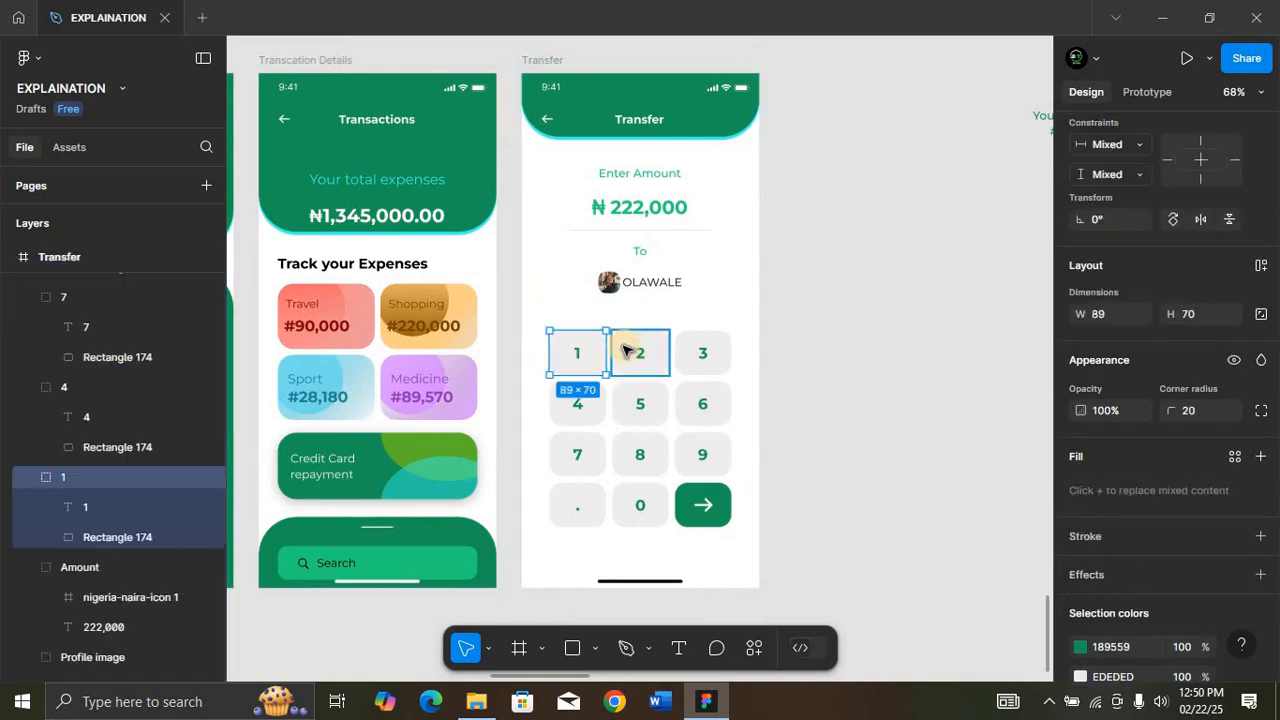
left_click_drag(541, 313, 738, 537)
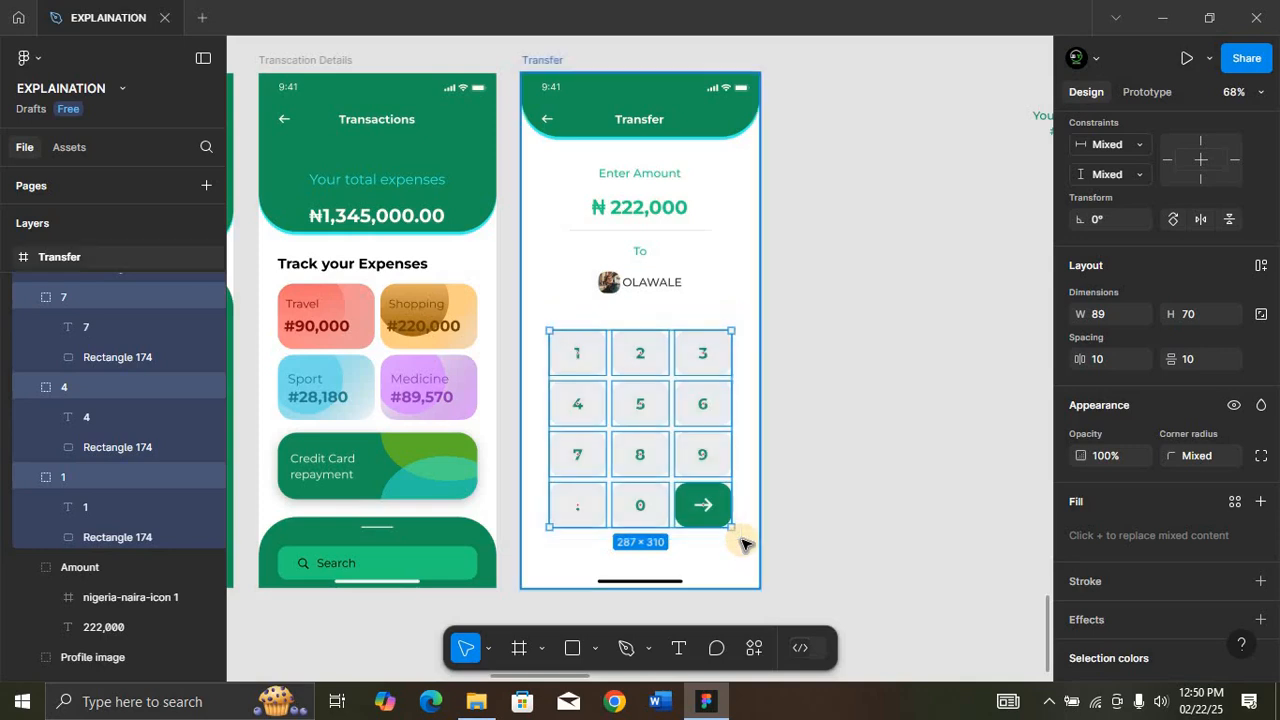
key("ctrl+g")
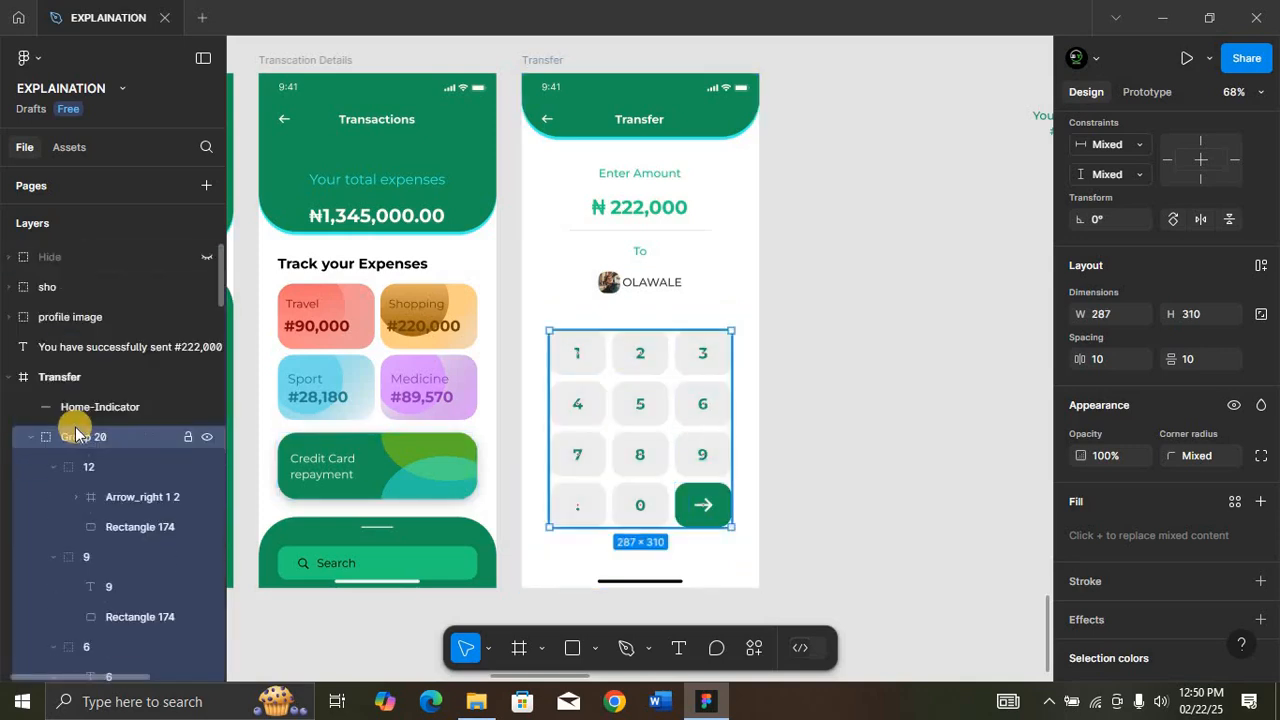
double_click(118, 443)
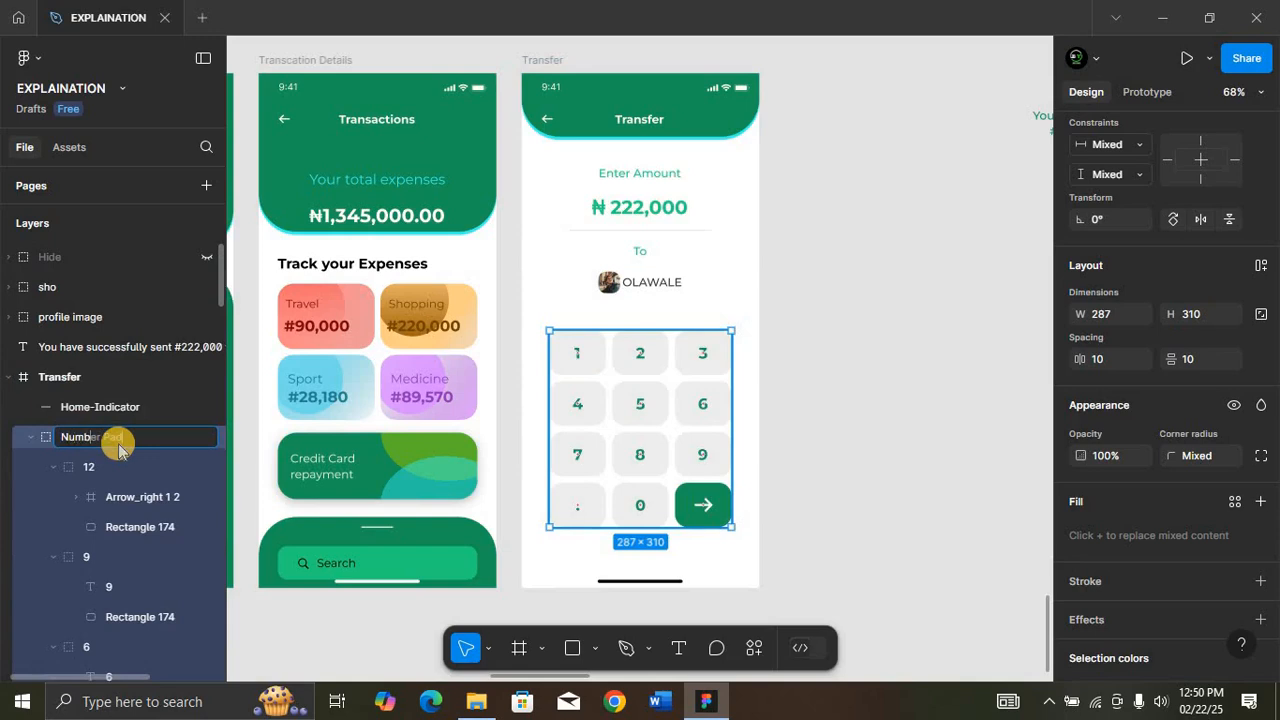
key("Return")
Step: Duplicate the Transfer frame and rename the copy Comfirmation
left_click(545, 60)
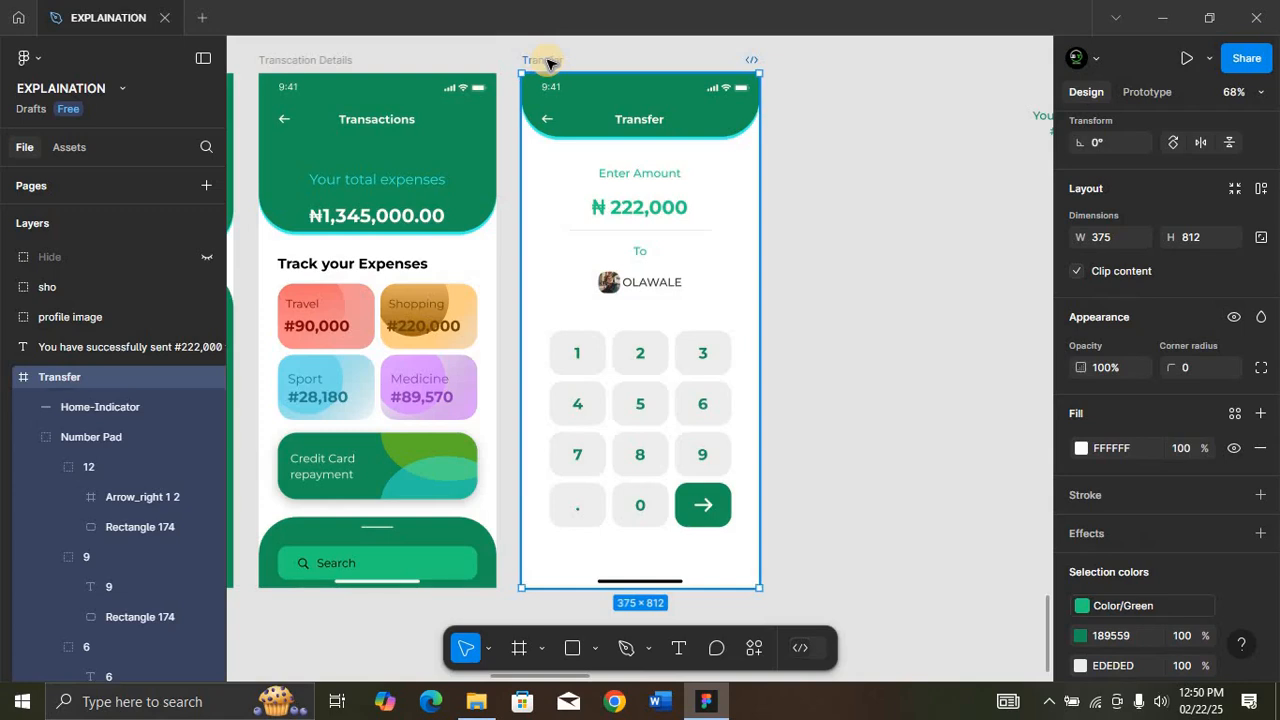
key("ctrl+d")
left_click_drag(784, 66, 340, 63)
double_click(341, 64)
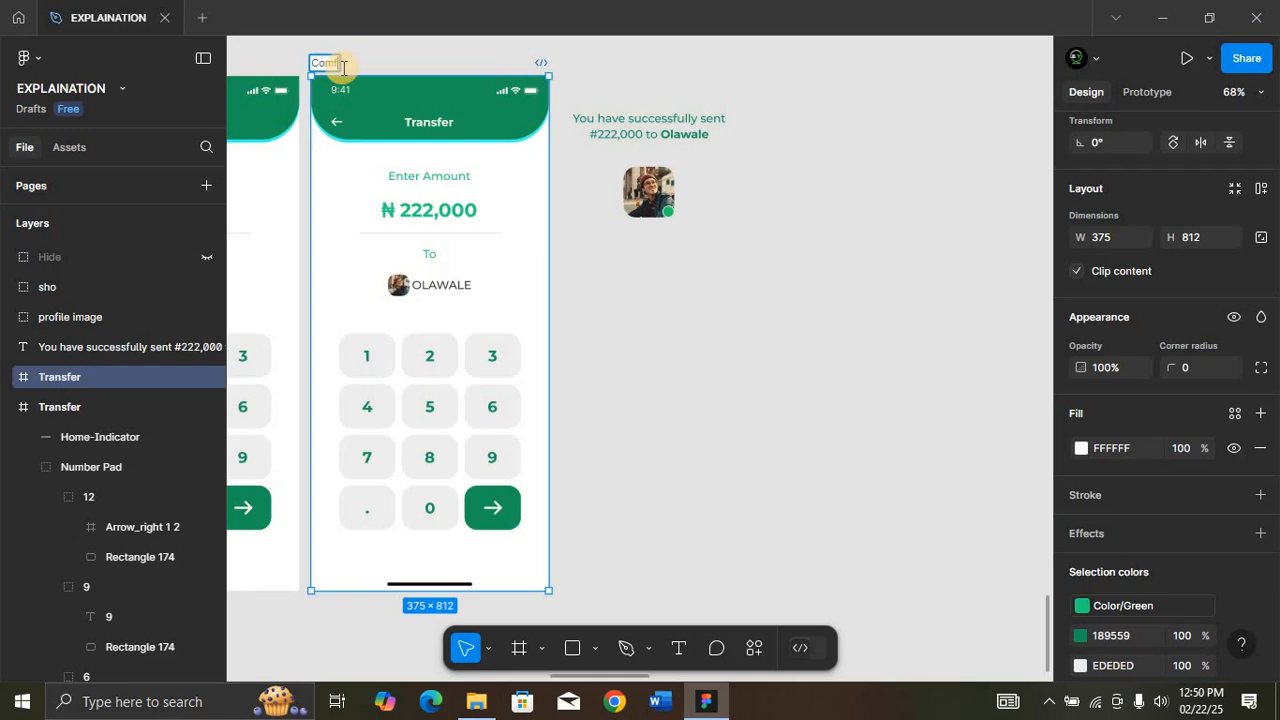
type("Comfirmation")
key("Return")
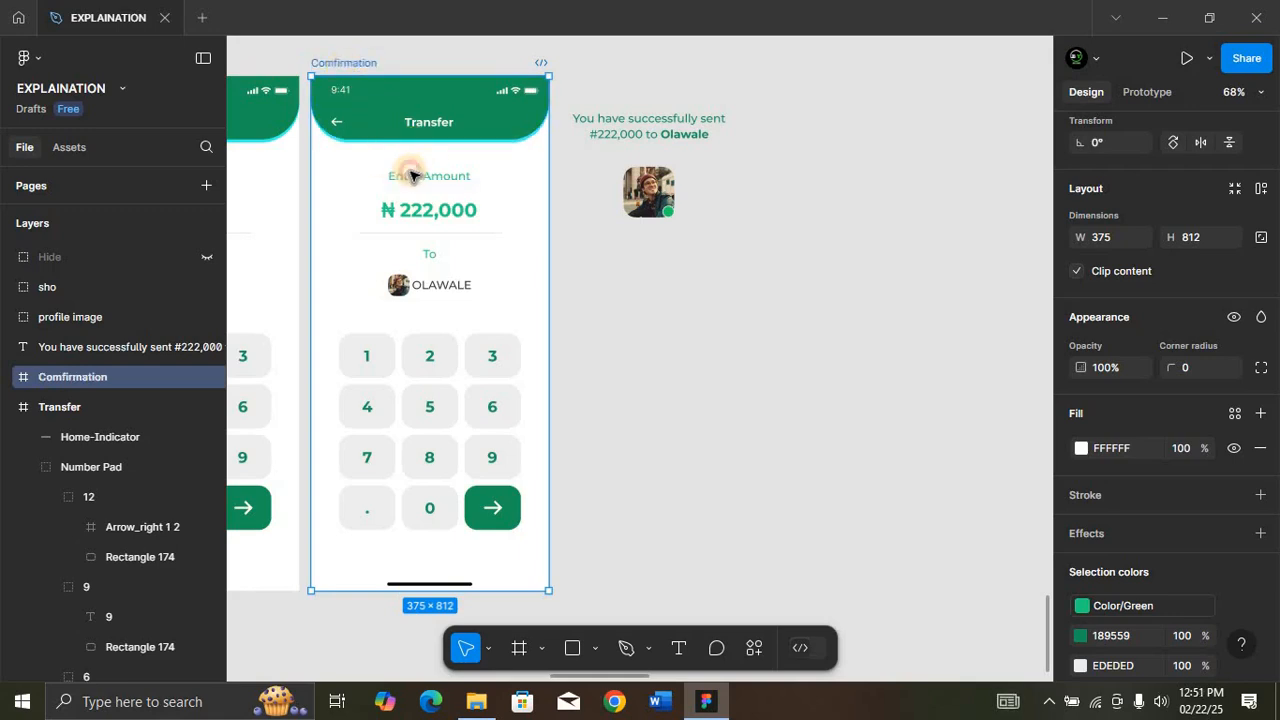
Step: Delete the amount, divider line, recipient elements and number pad from the Comfirmation frame
left_click_drag(385, 168, 530, 546)
left_click(371, 163)
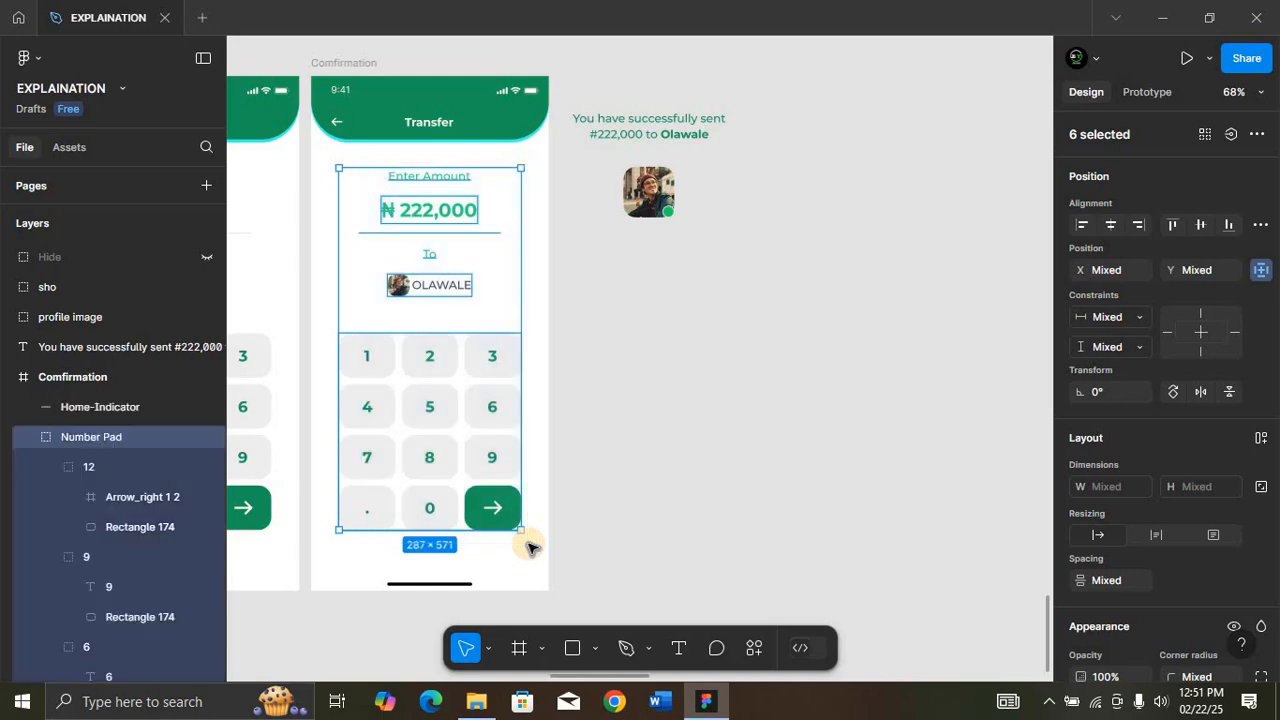
key("Delete")
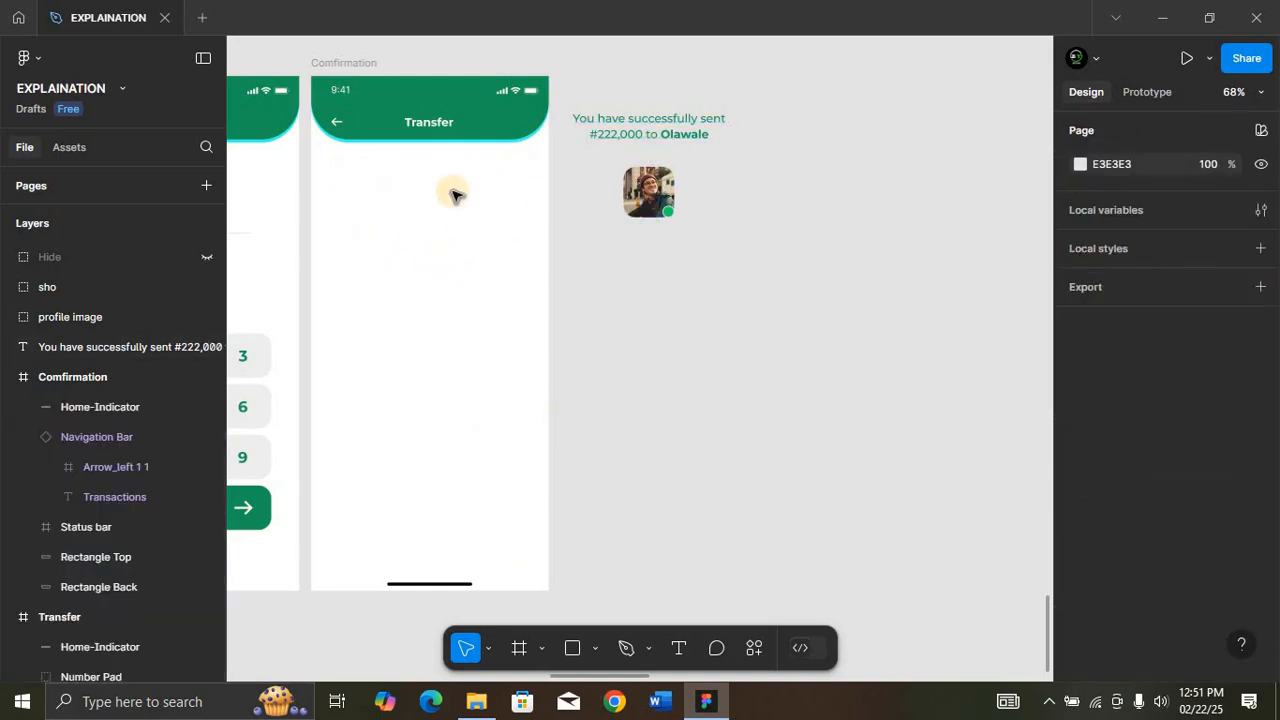
Step: Import the Done check mark icon and place it below the header in the Comfirmation frame
left_click(601, 655)
left_click(600, 602)
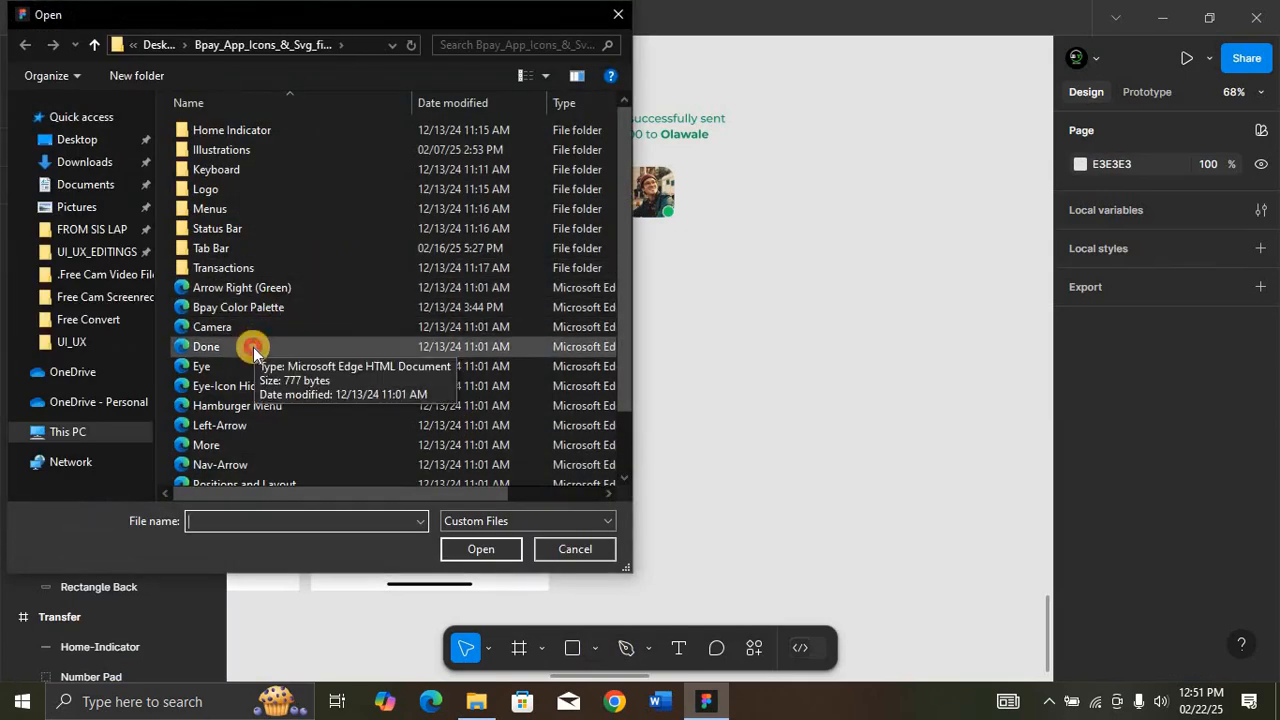
left_click(251, 346)
left_click(483, 548)
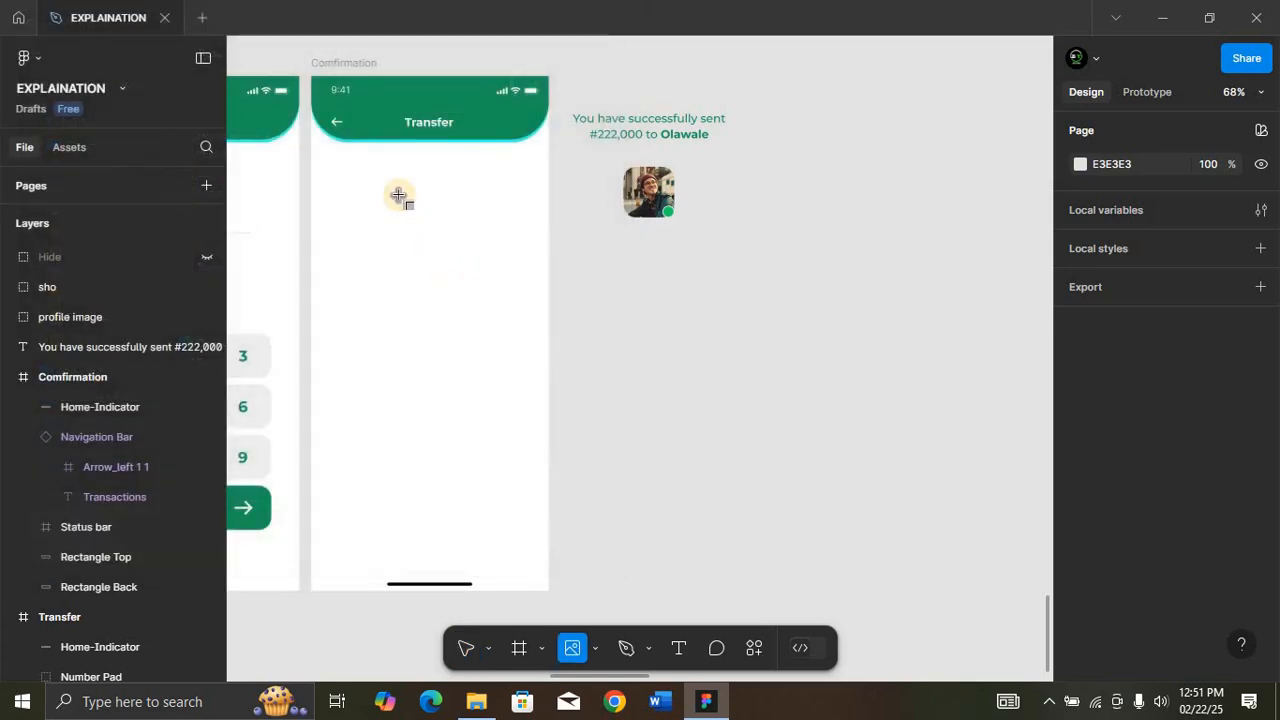
left_click(428, 246)
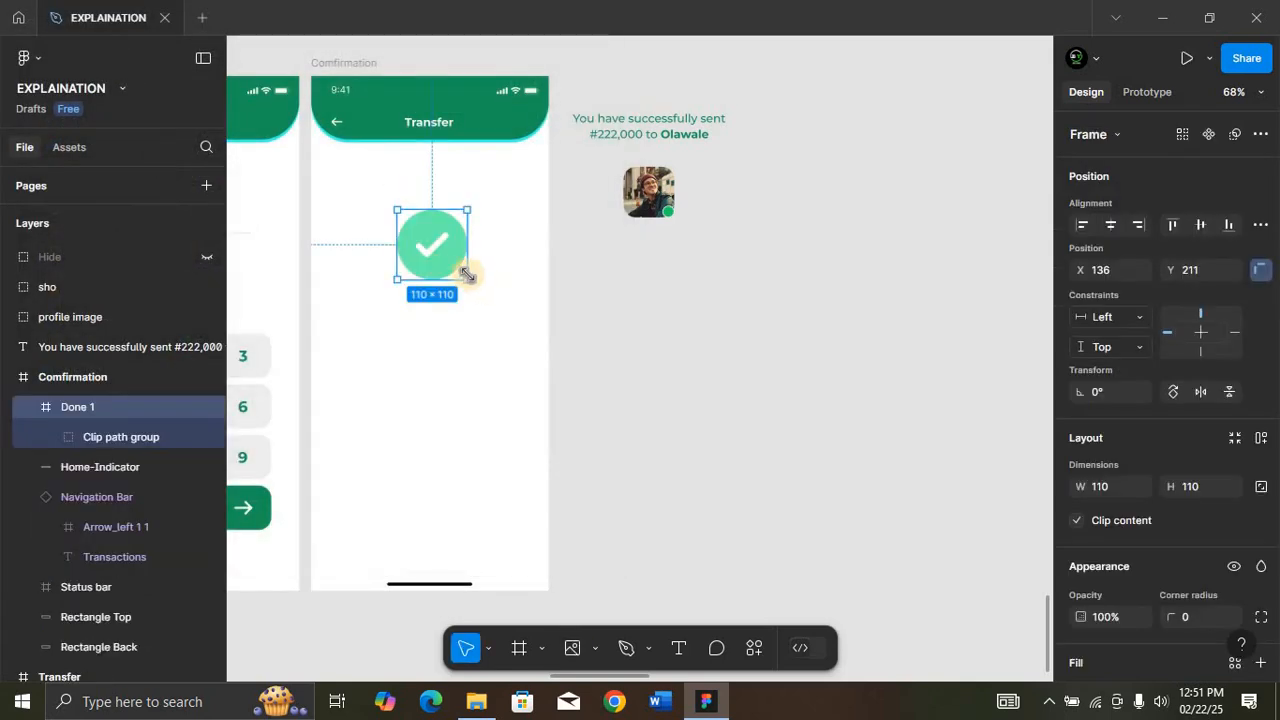
Step: Scale the check mark icon to 141 × 141 and centre it horizontally in the Comfirmation frame
key("k")
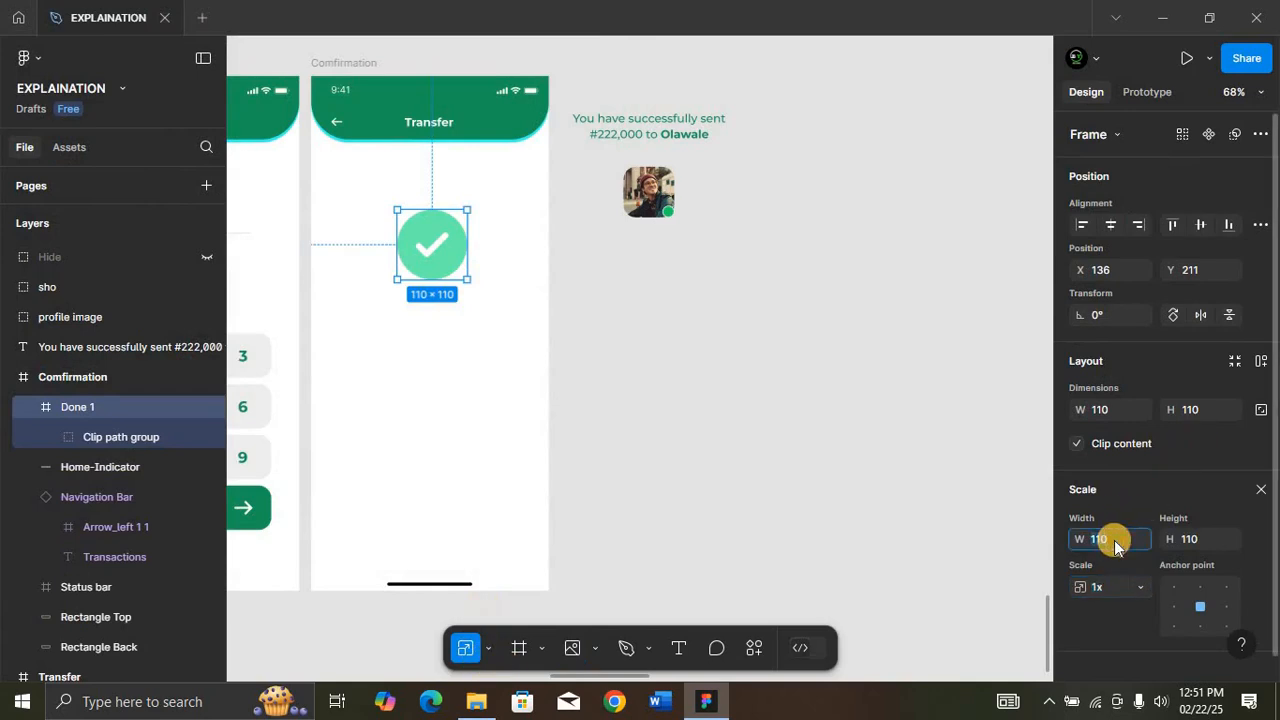
key("Return")
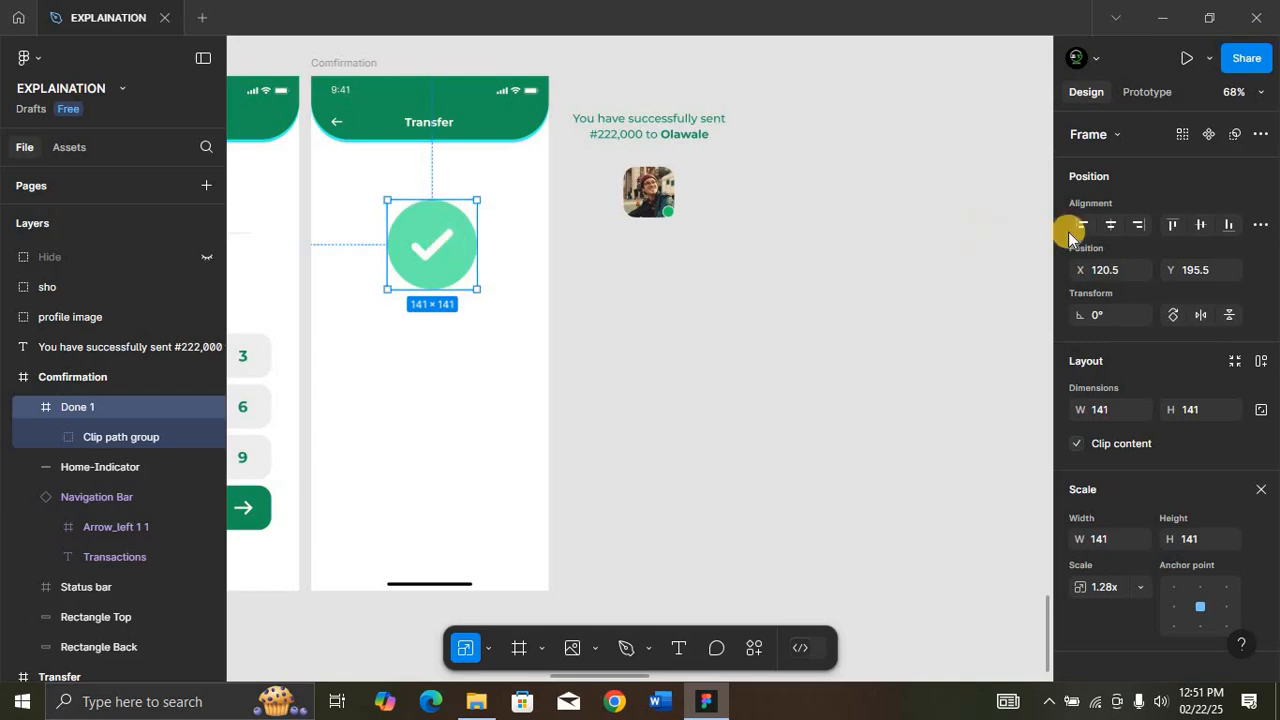
left_click(1110, 226)
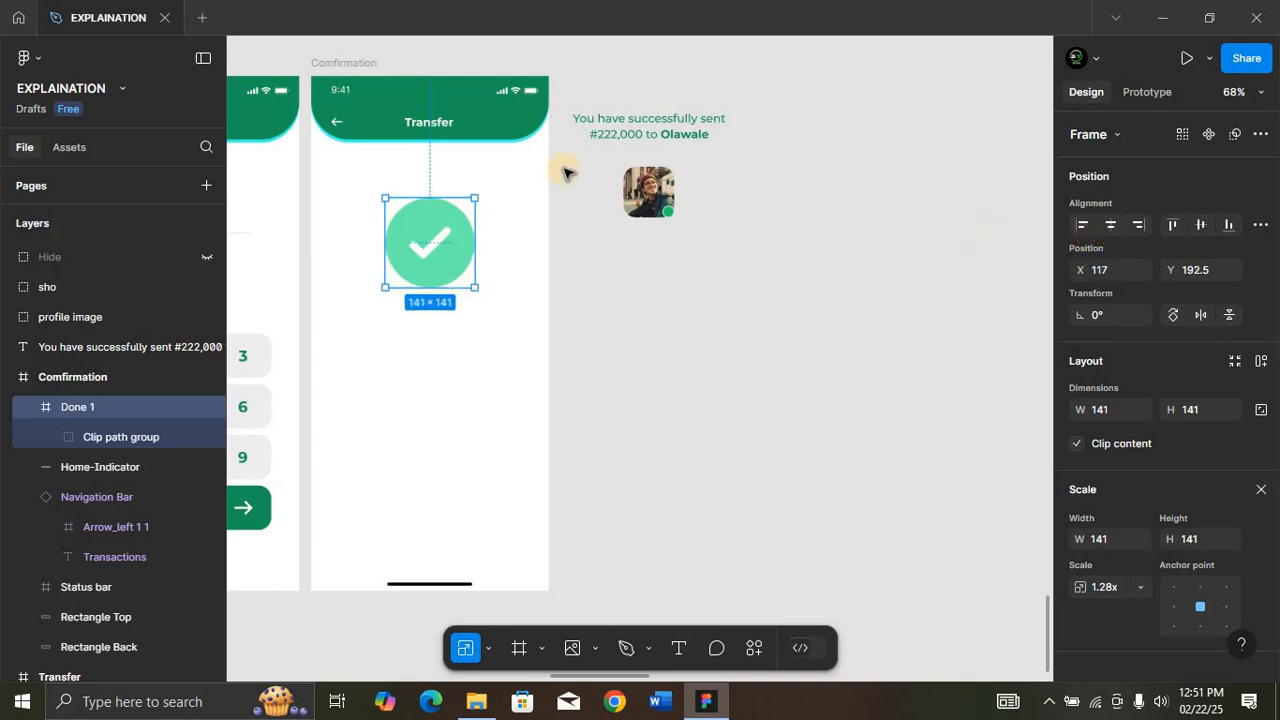
Step: Examine the typography of the success message, including the font weight of the recipient's name
left_click(651, 128)
scroll(1130, 412, "down", 1)
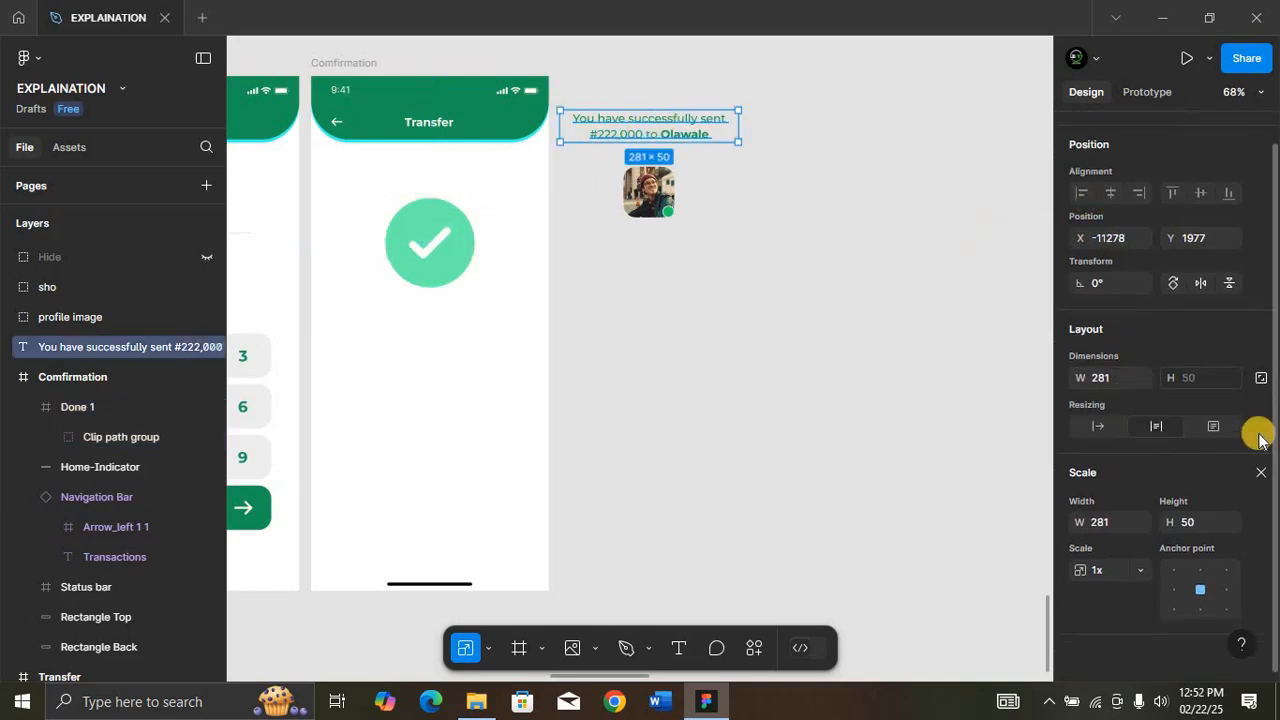
left_click(1260, 472)
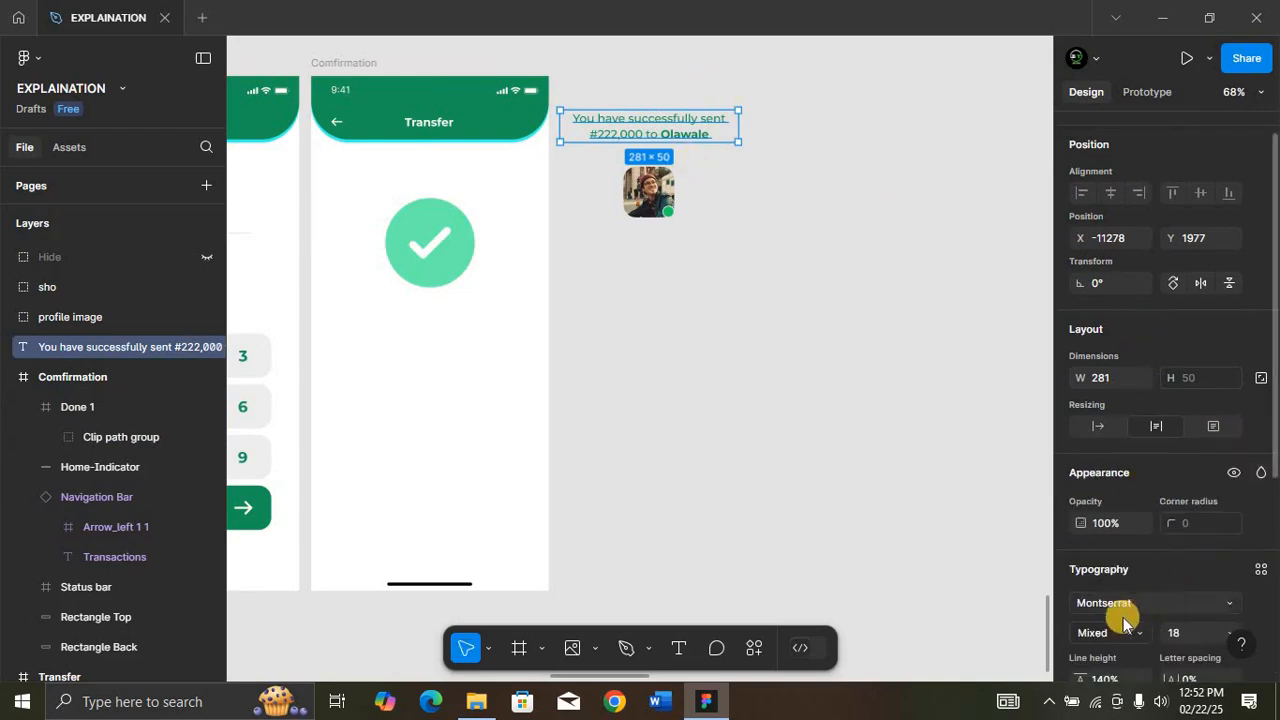
scroll(1141, 630, "down", 1)
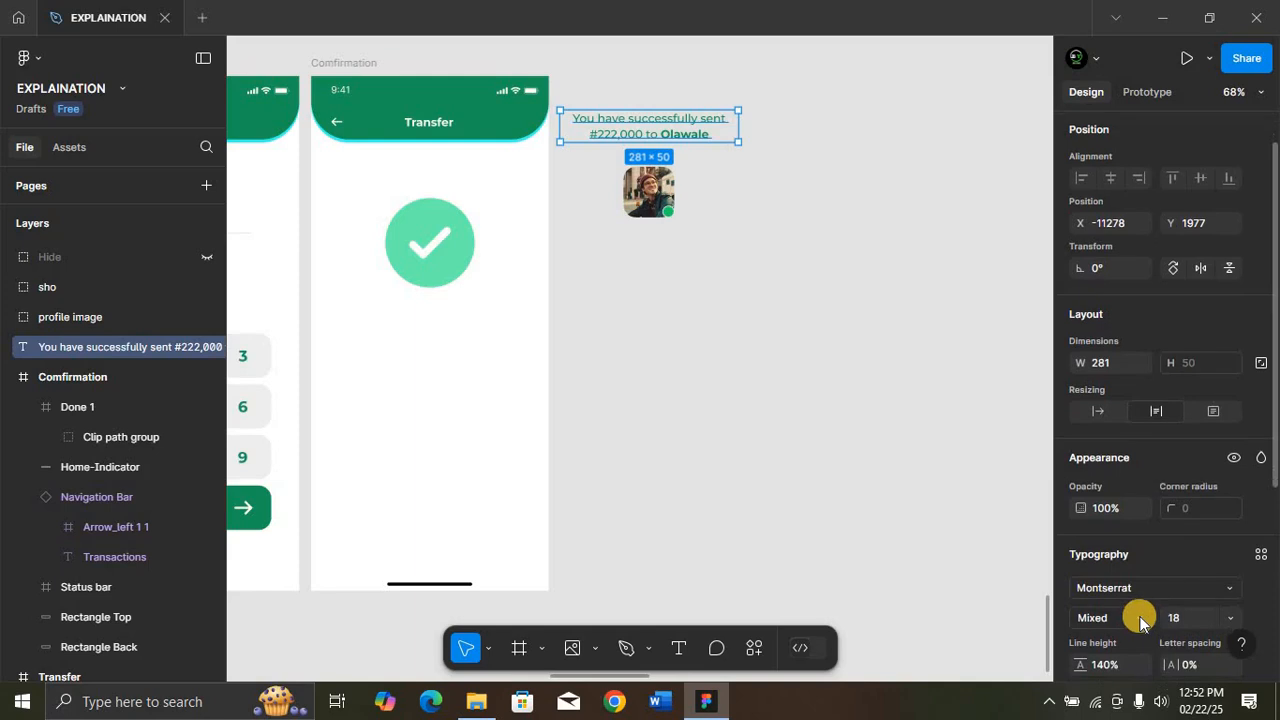
left_click(1137, 614)
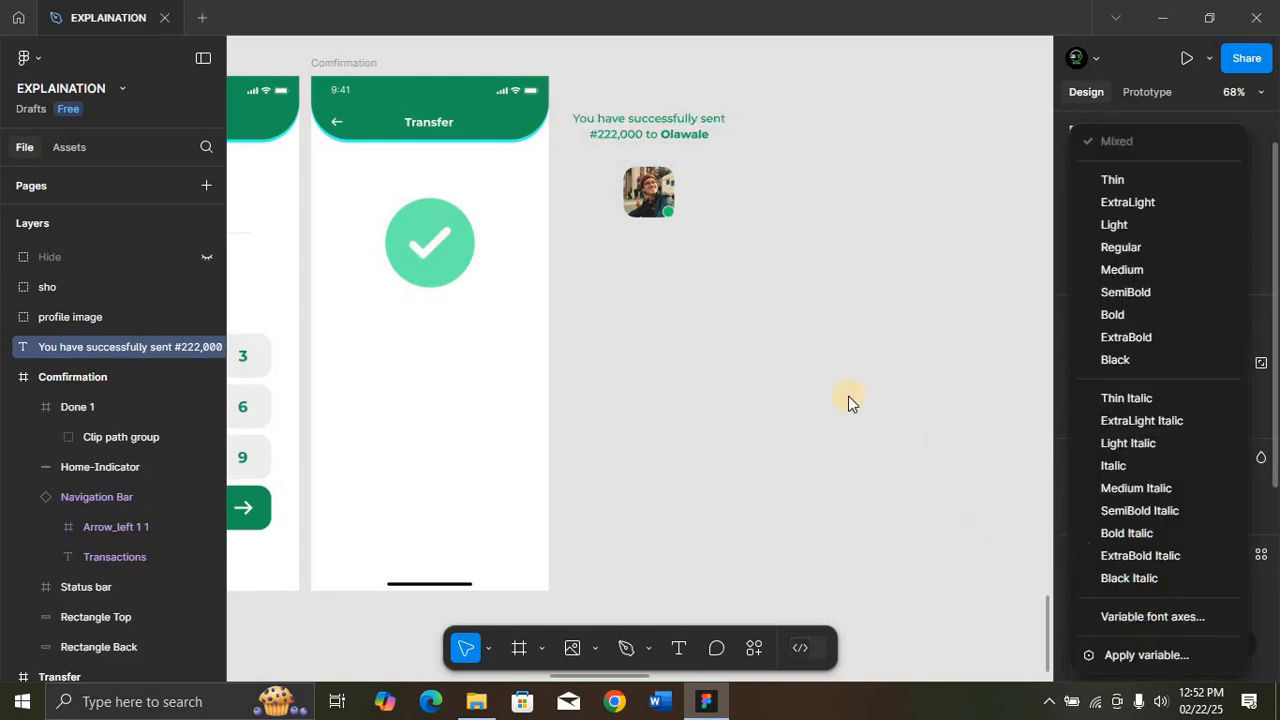
left_click(688, 139)
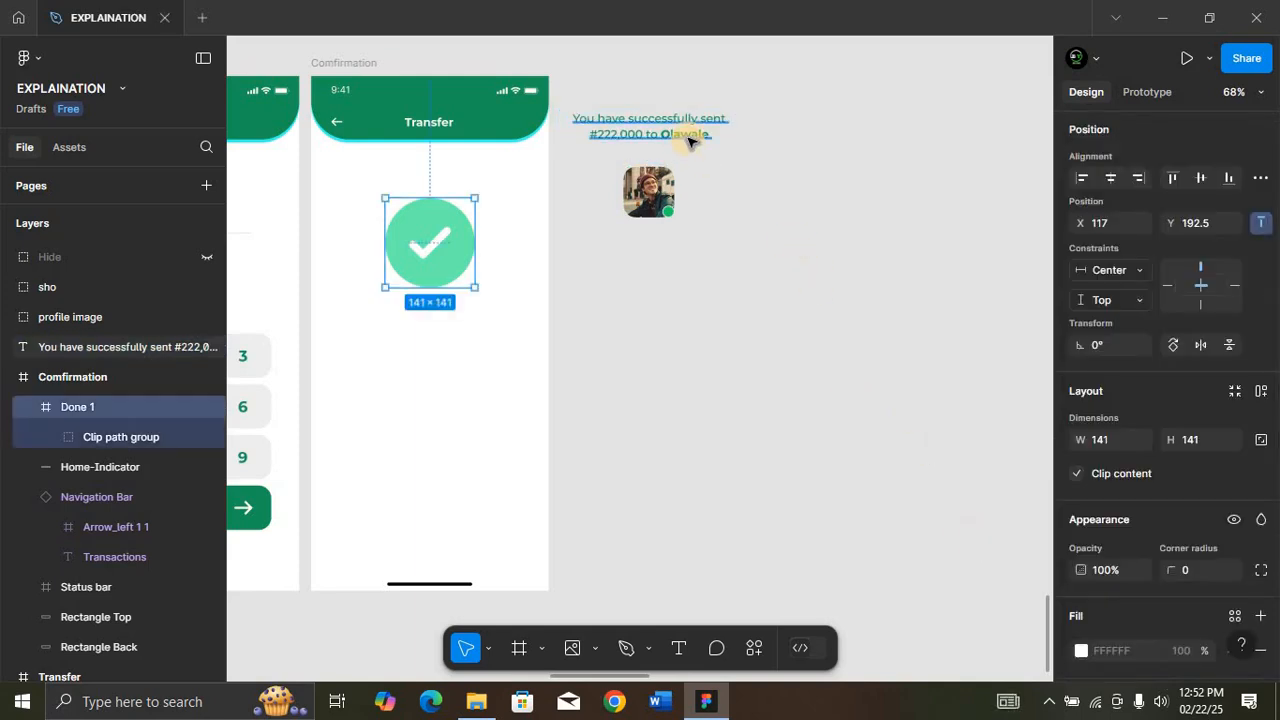
left_click(688, 139)
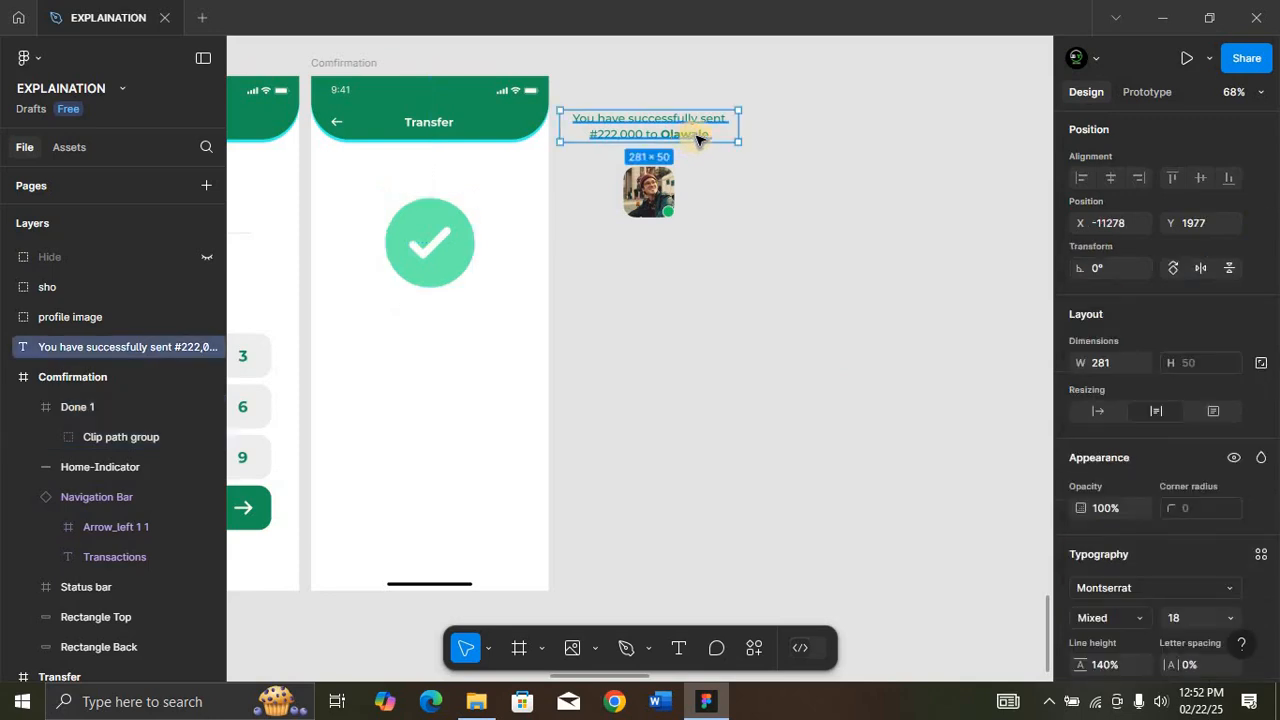
double_click(698, 136)
left_click(690, 136)
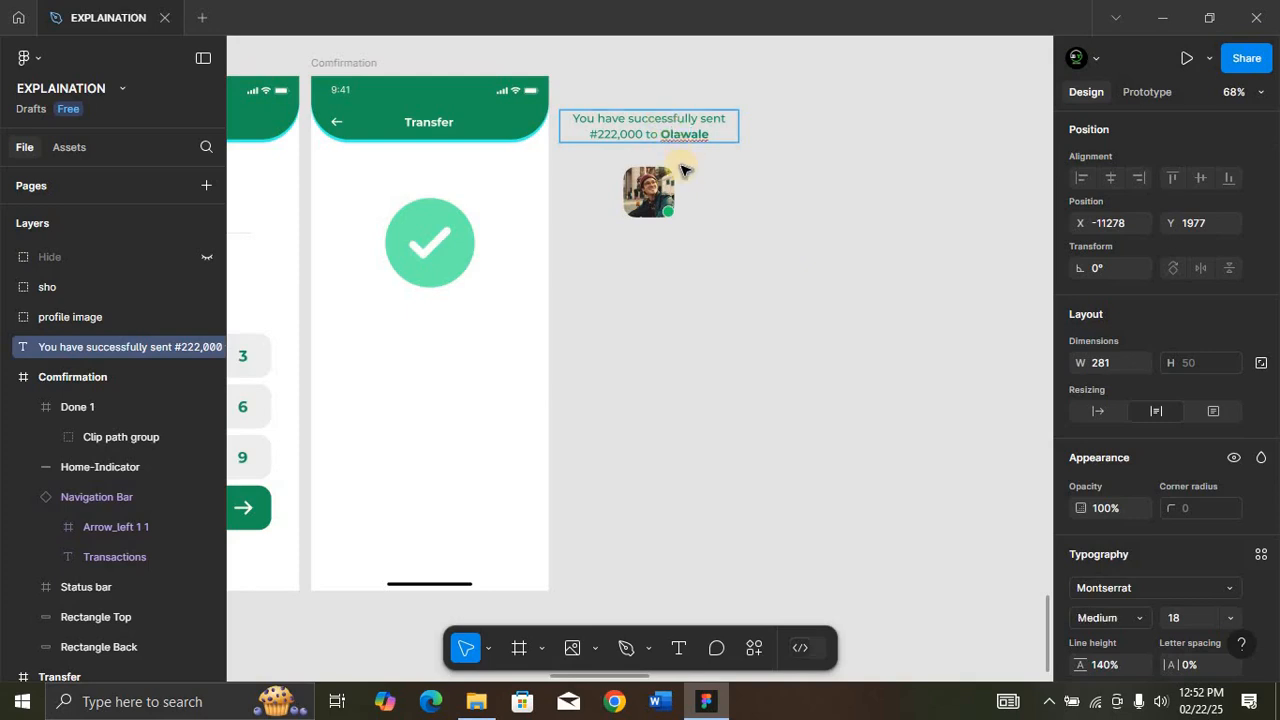
key("Escape")
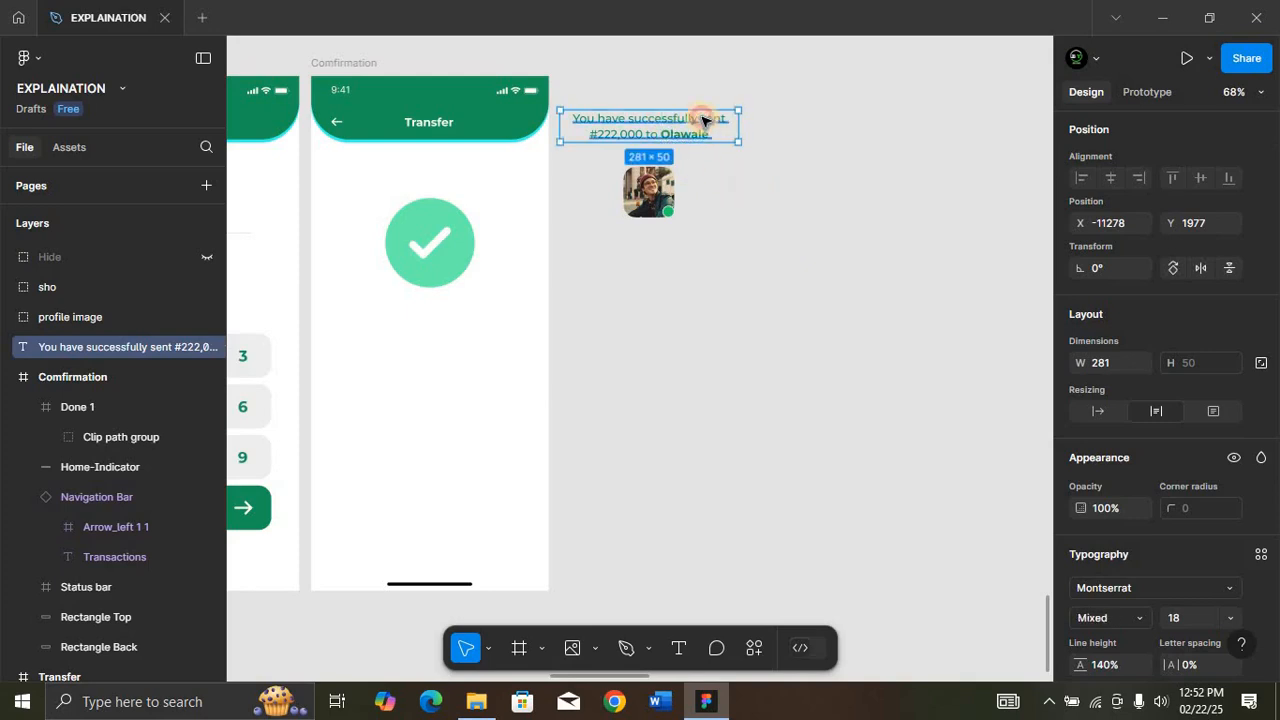
Step: Move the success message into the Comfirmation frame below the check mark icon, at Y 359
left_click_drag(650, 135, 414, 355)
key("Up")
key("Up")
key("Up")
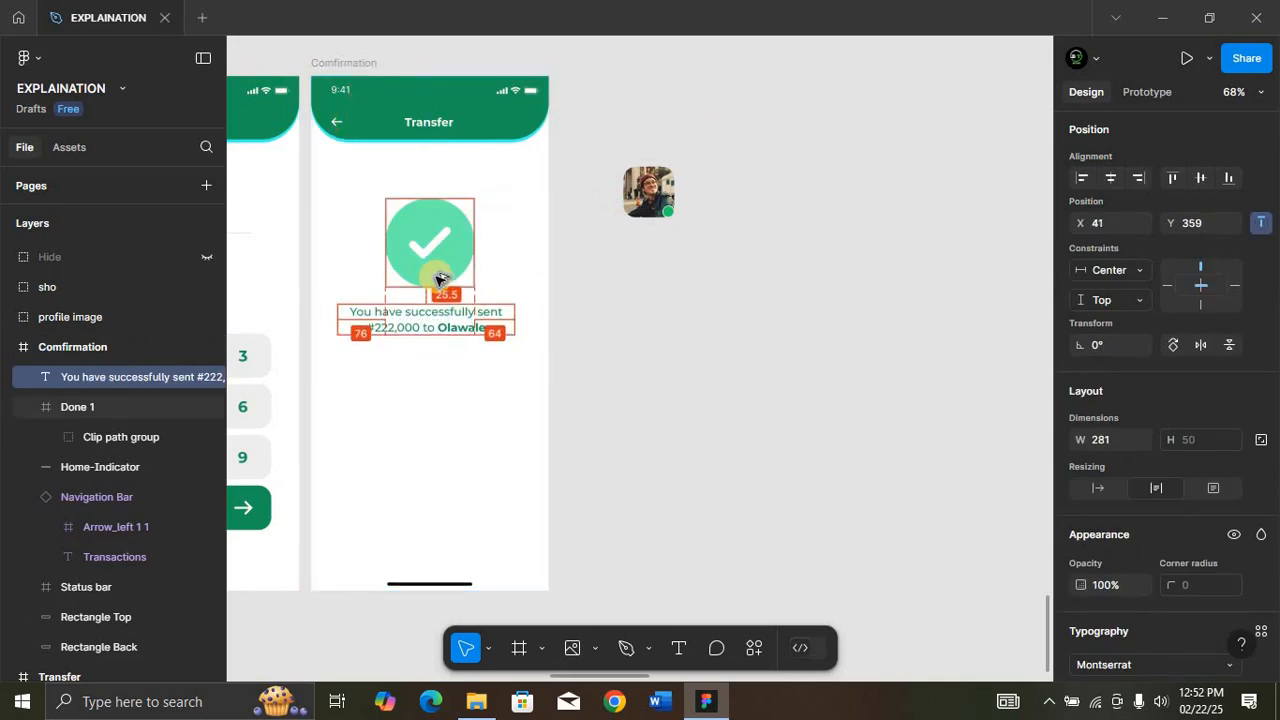
Step: Set the check mark icon's Y position to 192 and nudge it up to Y 188, checking its gap to the message
left_click(435, 279)
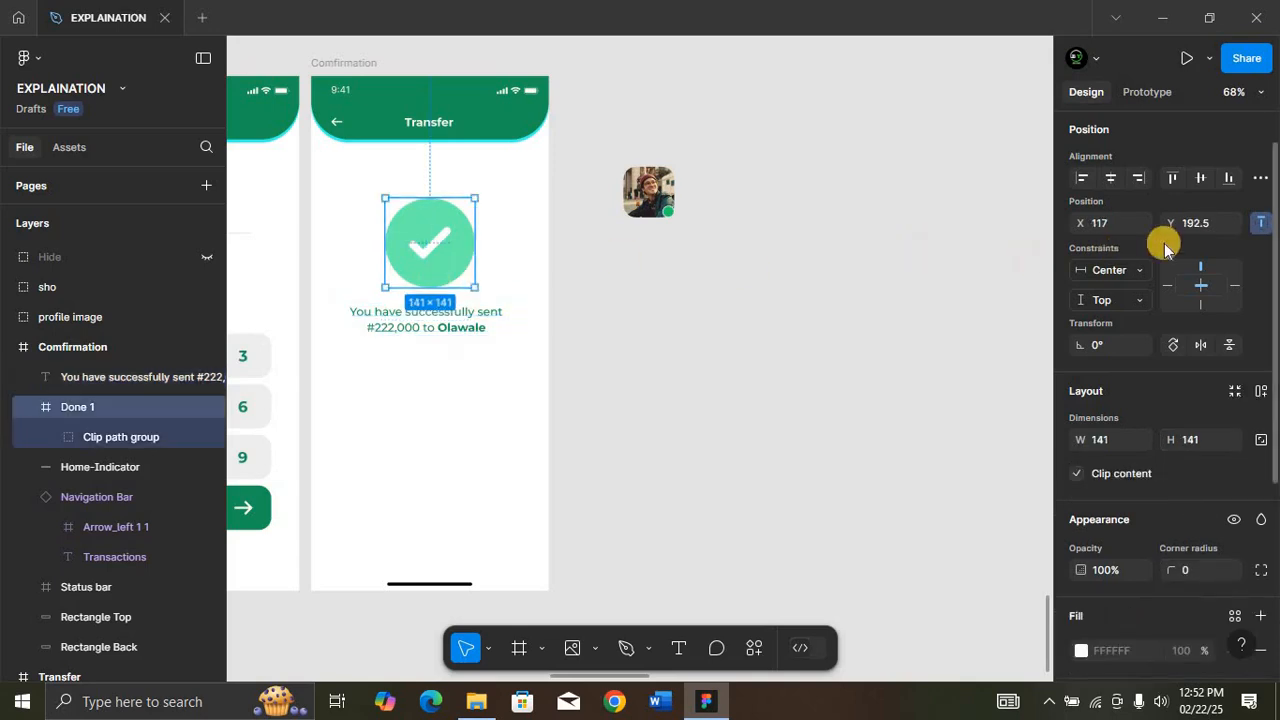
left_click(1212, 226)
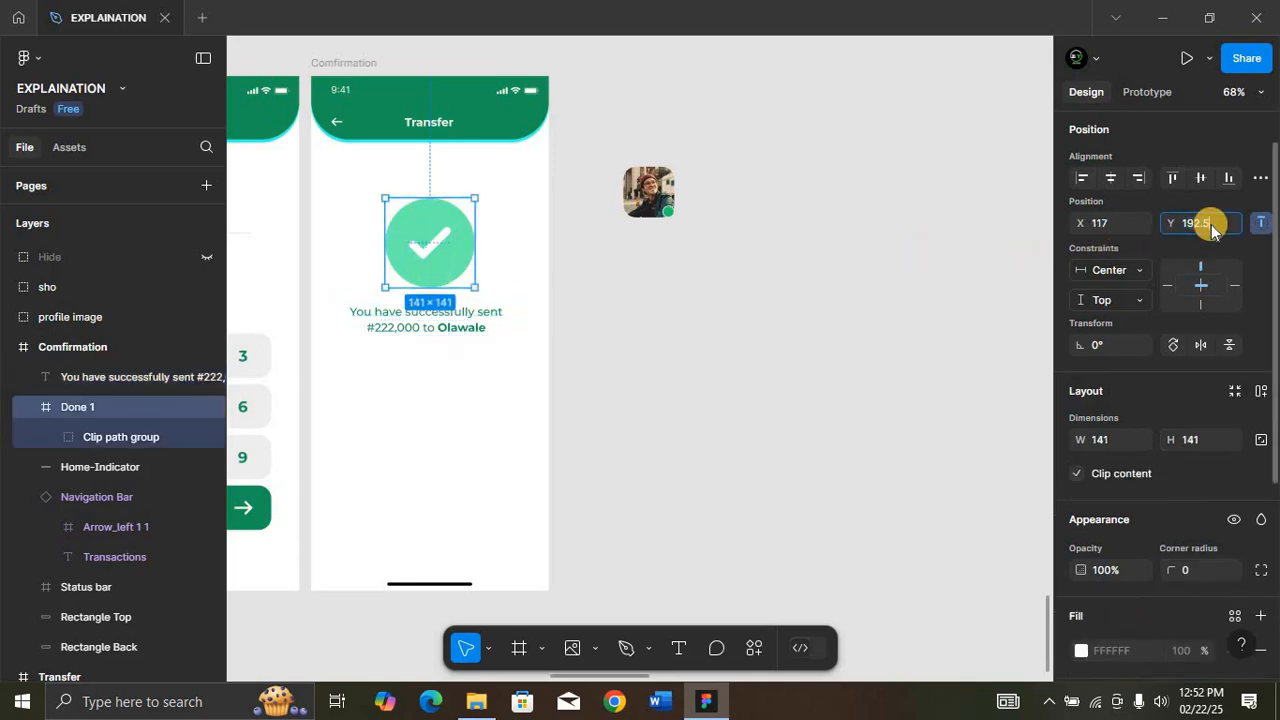
key("Return")
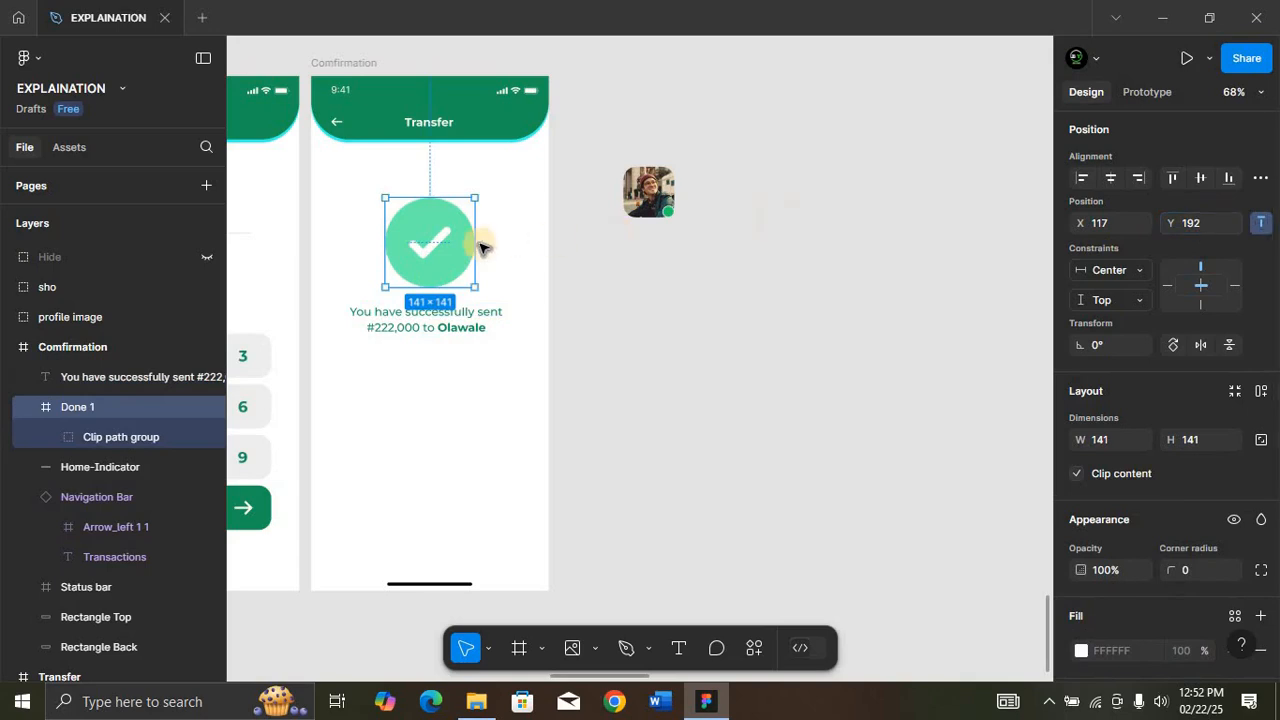
key("alt")
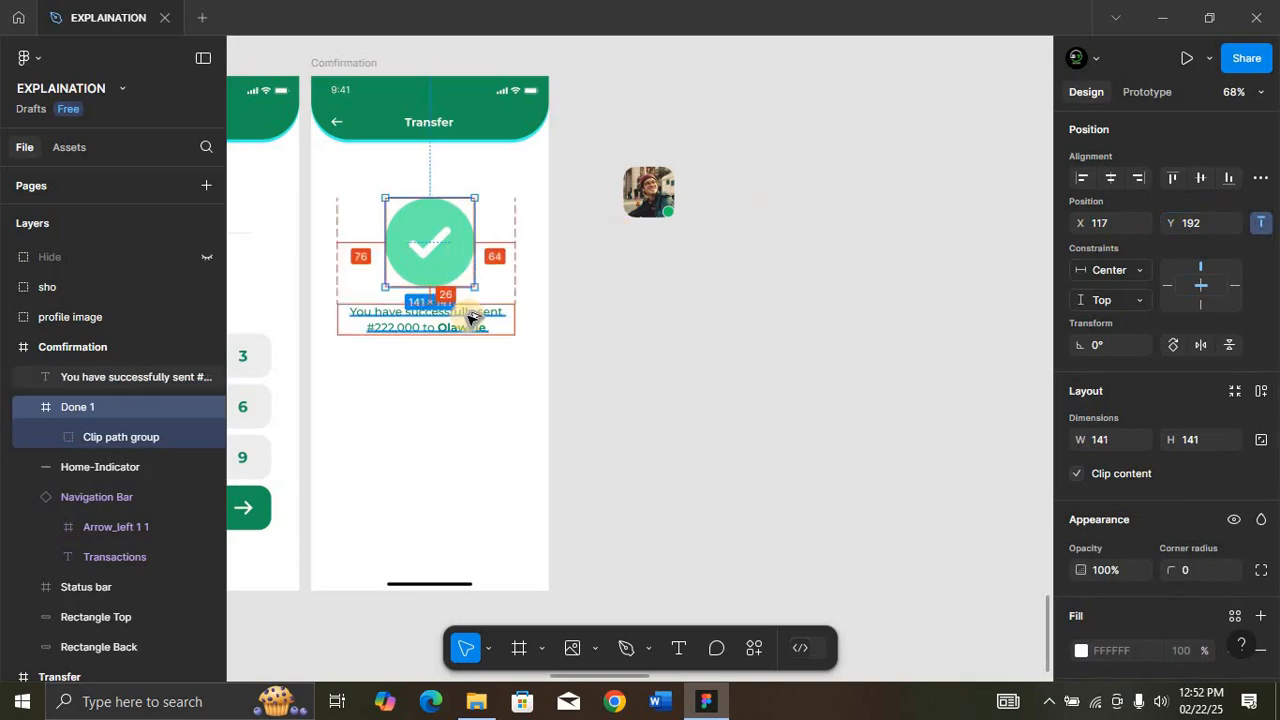
key("Up")
key("Up")
key("Up")
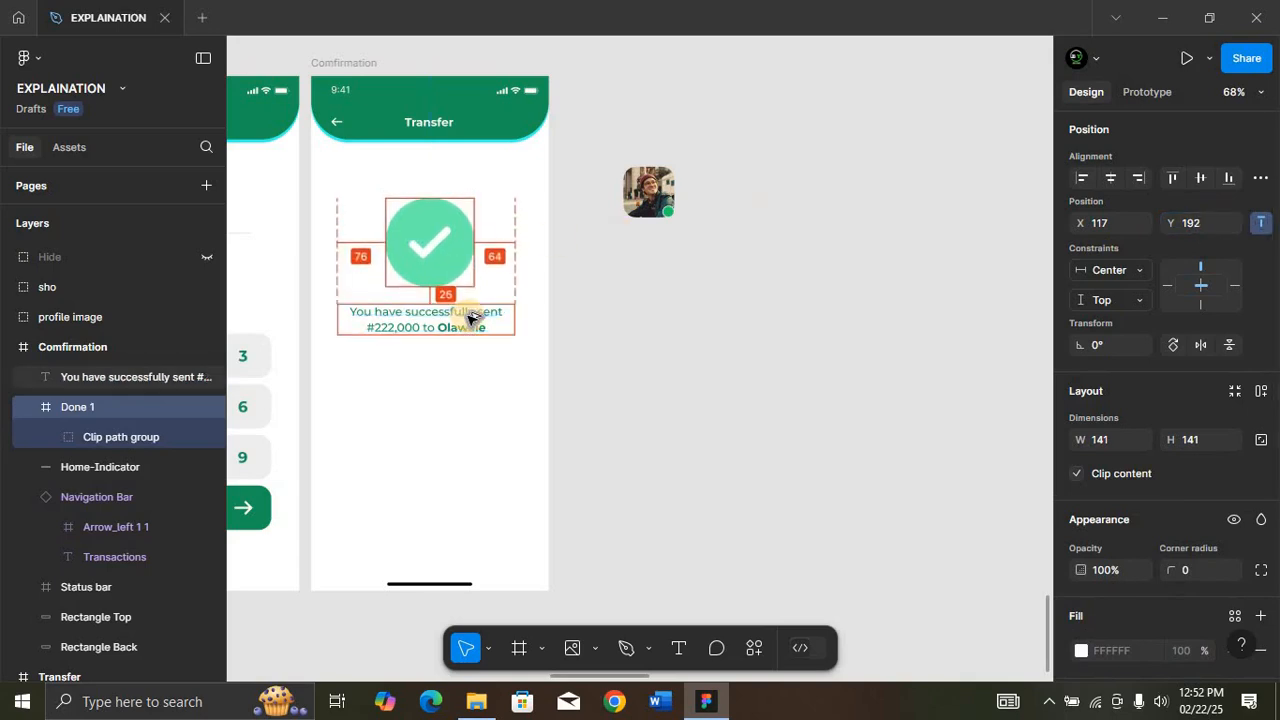
key("Up")
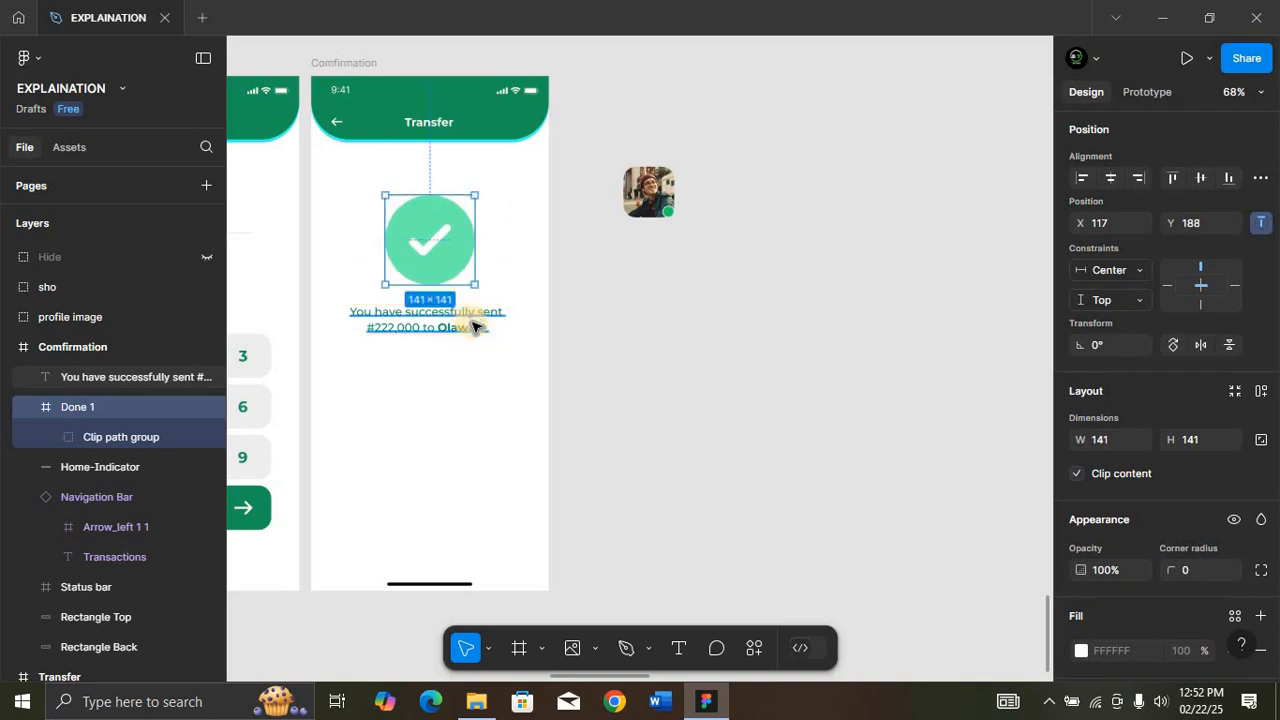
Step: Centre the success message horizontally and place the profile image below it at Y 439, also centred horizontally
left_click(475, 327)
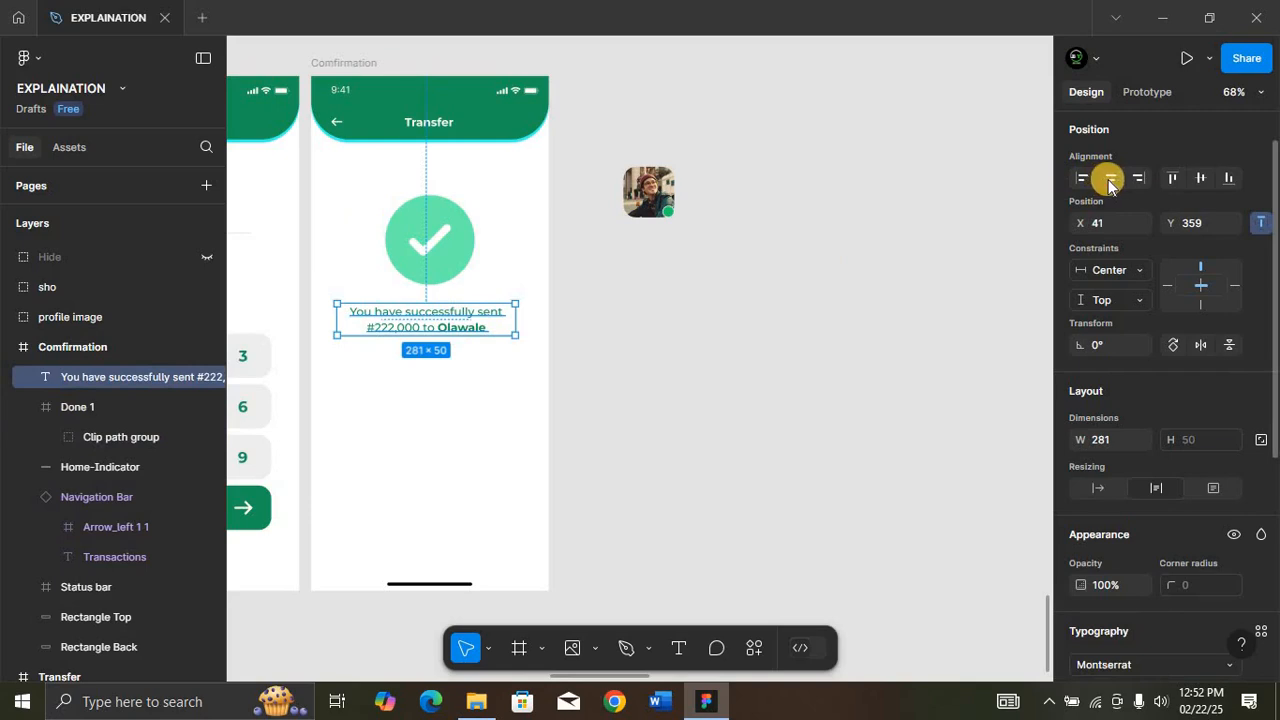
left_click(1108, 178)
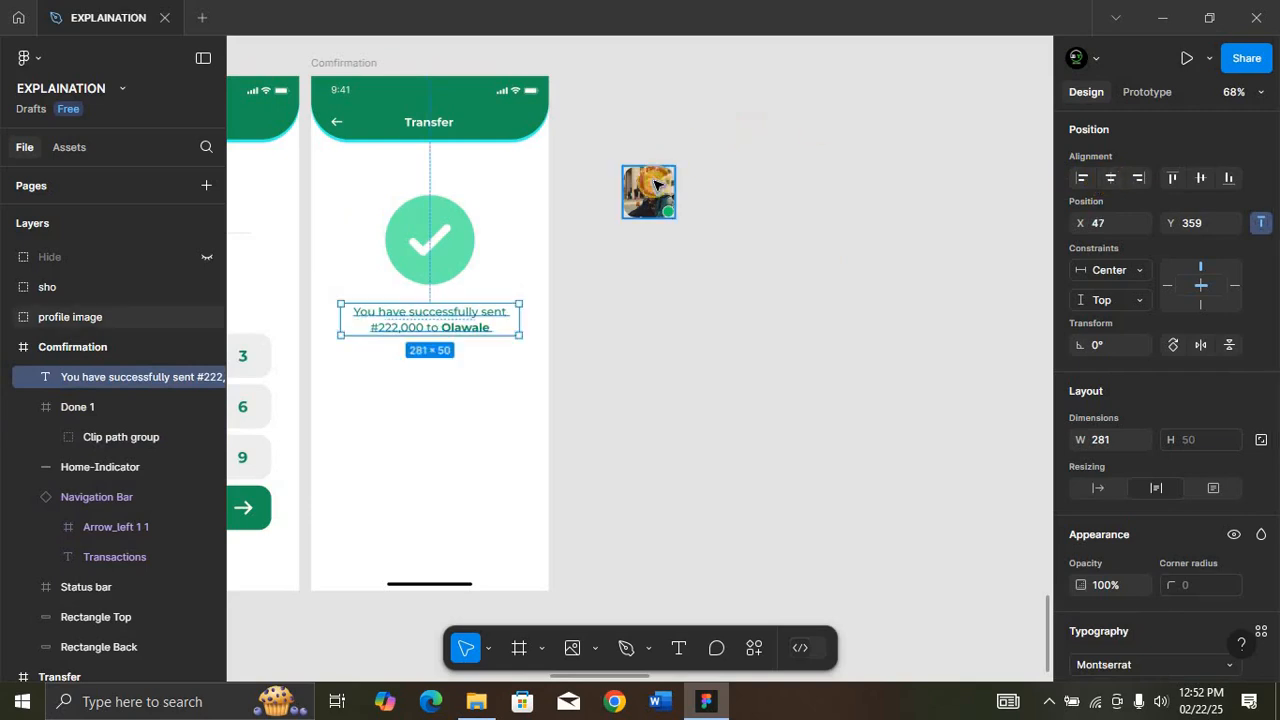
left_click_drag(655, 183, 428, 338)
left_click(1110, 177)
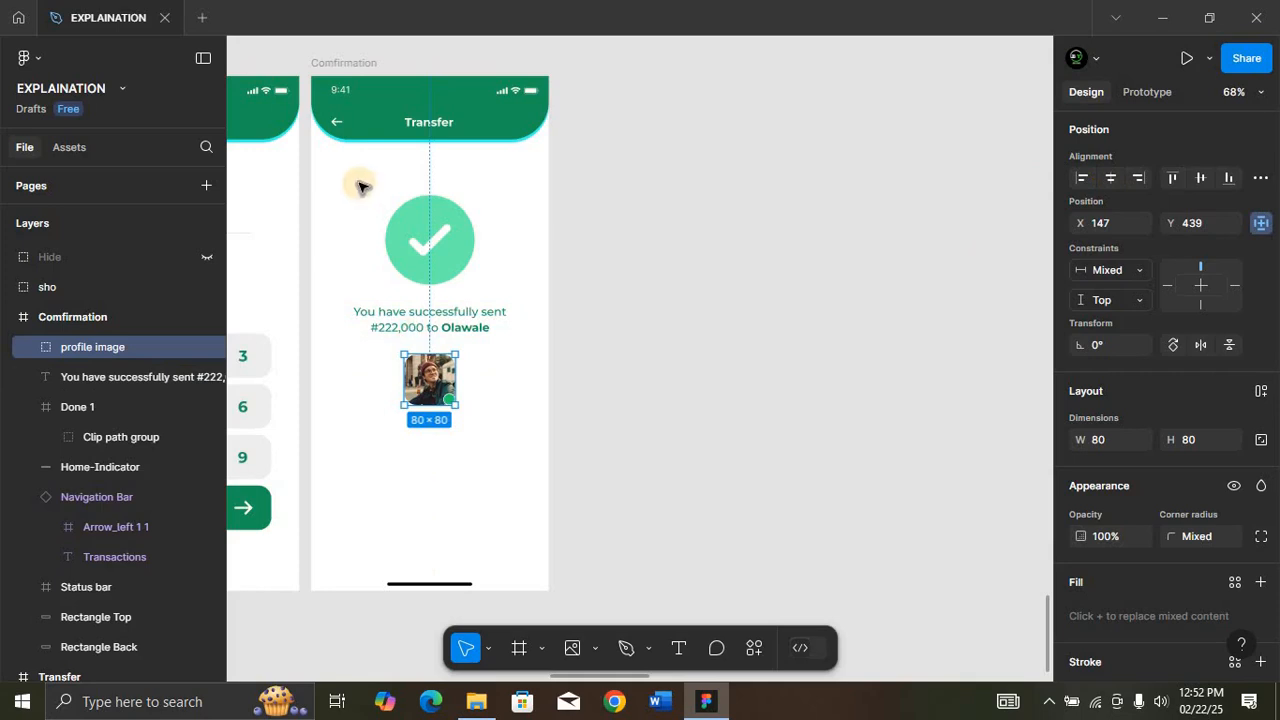
Step: Copy the two stacked Sign in buttons from the Welcome Page frame and paste them into the Comfirmation frame
scroll(360, 185, "down", 5)
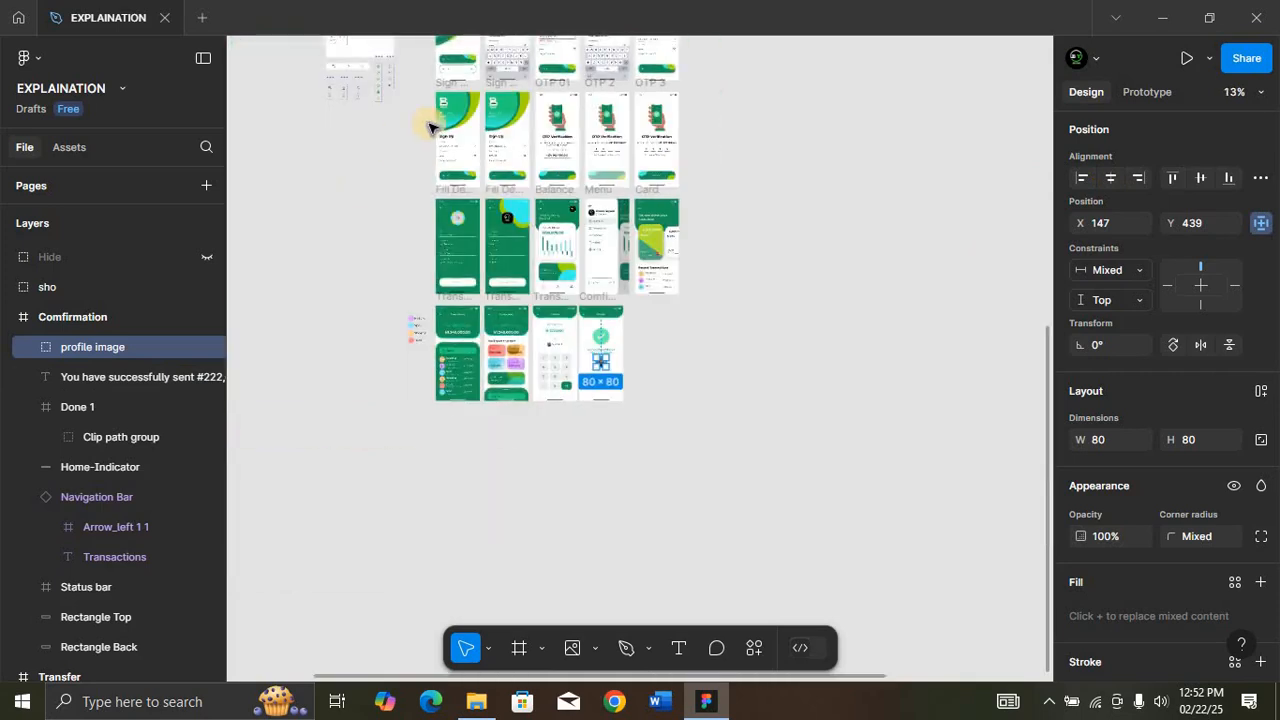
scroll(430, 126, "up", 3)
left_click_drag(430, 126, 462, 130)
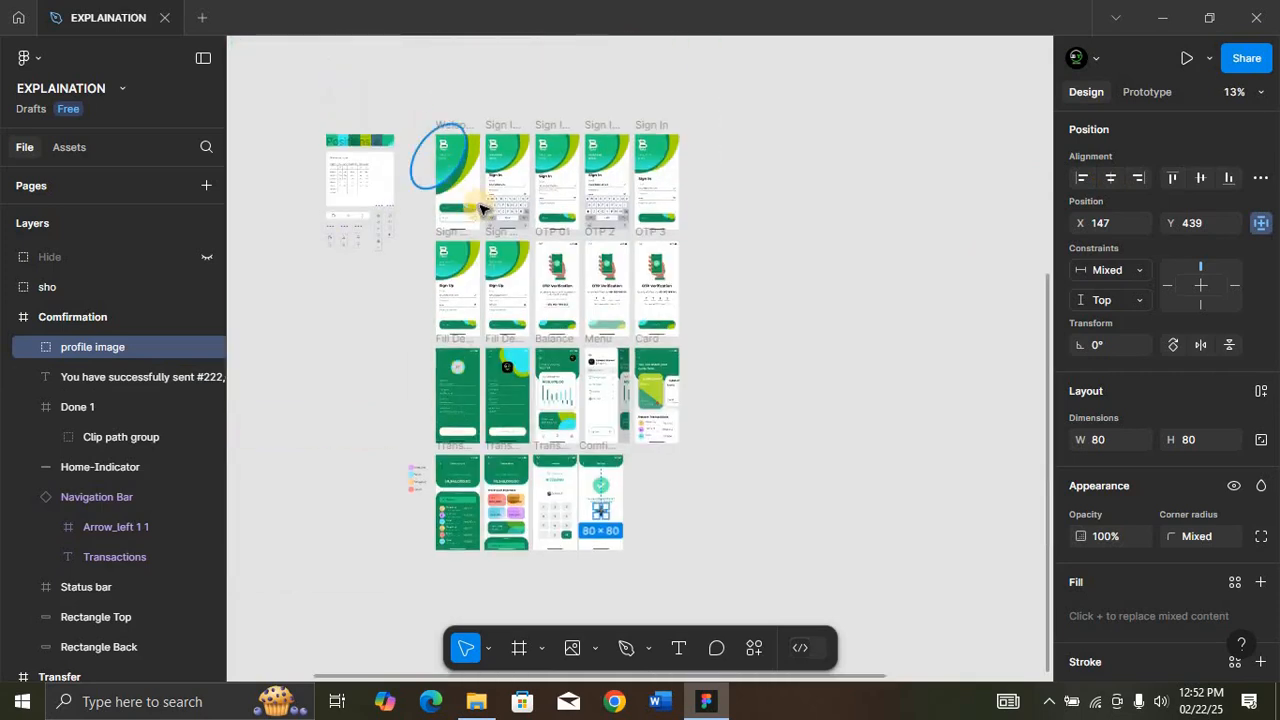
left_click(457, 127)
key("shift+2")
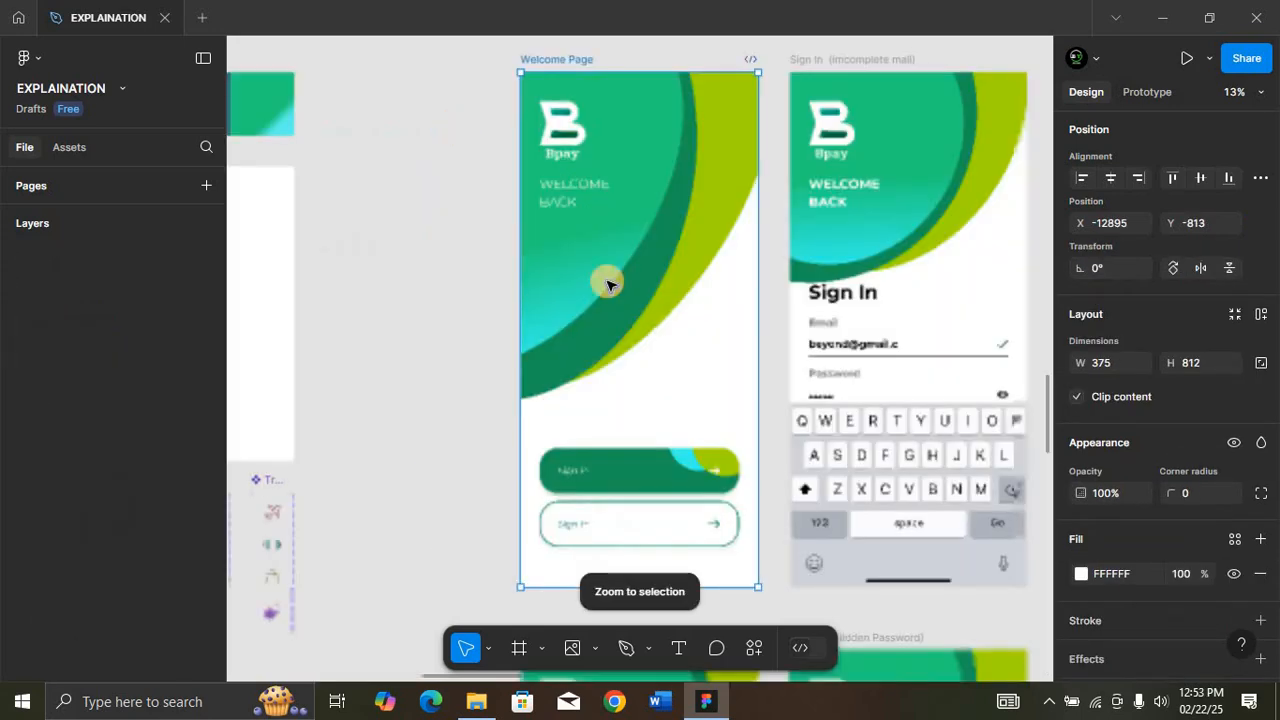
left_click(618, 480)
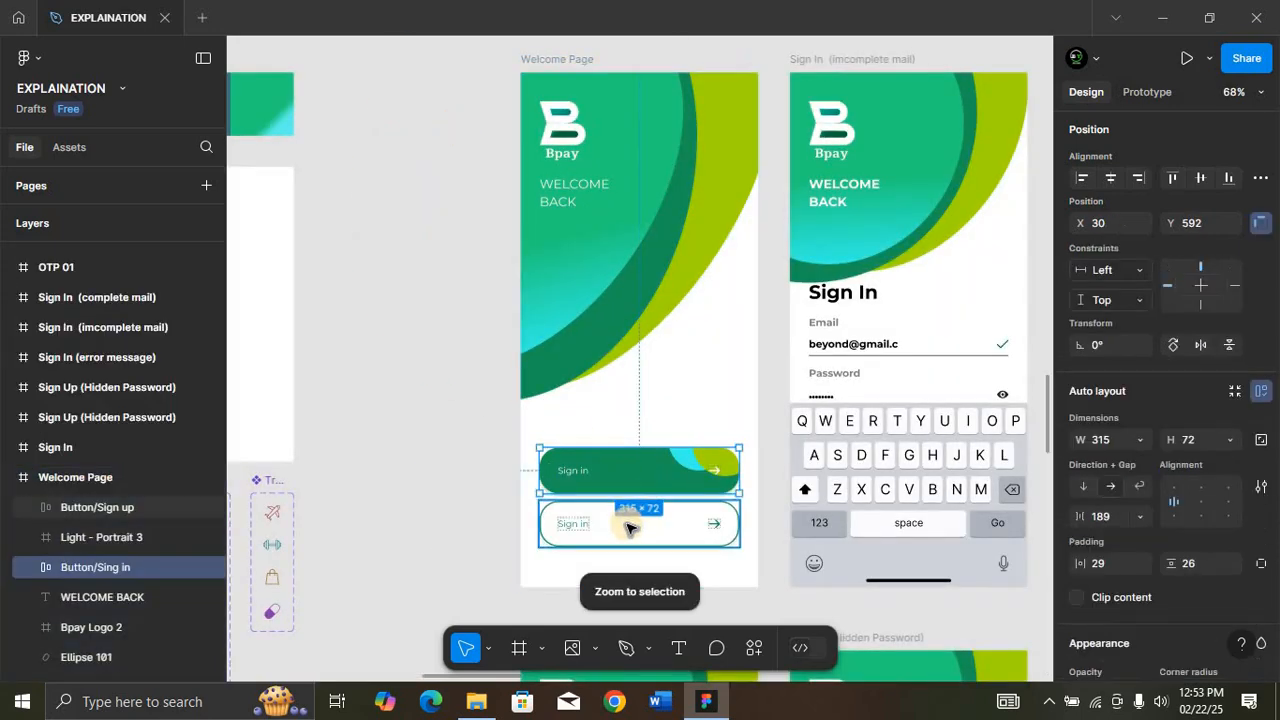
left_click(639, 470, "shift")
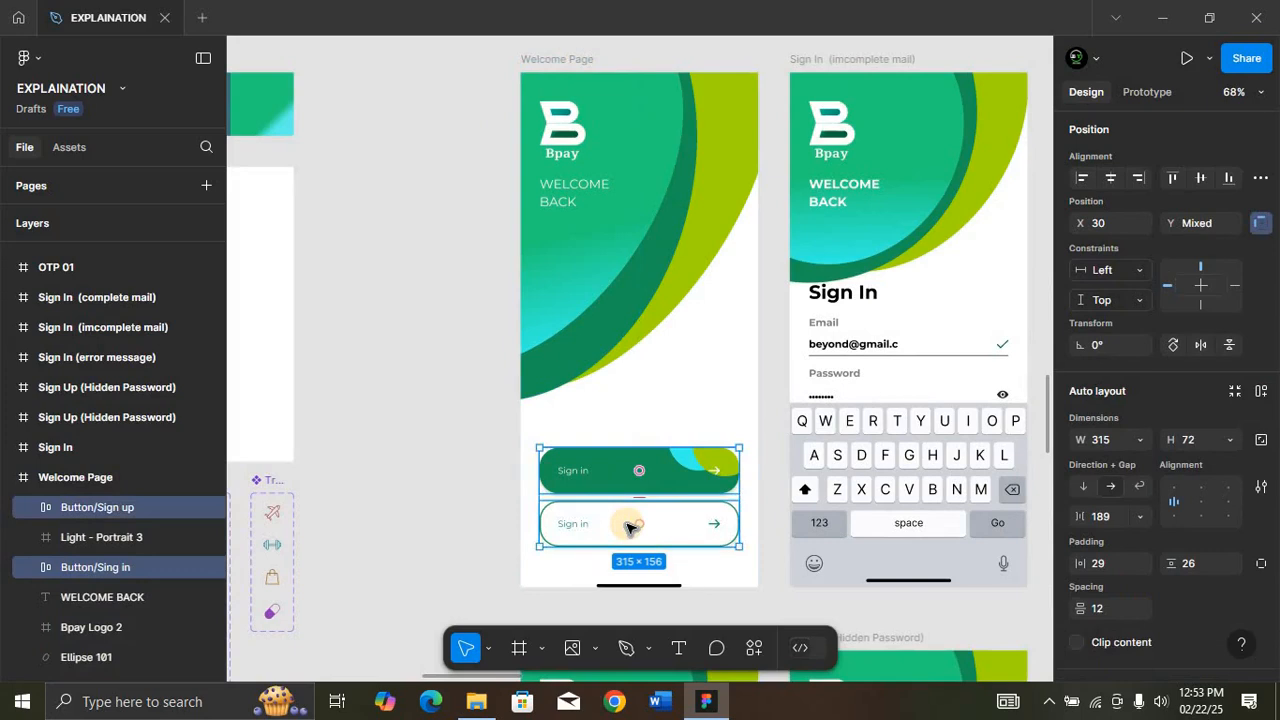
scroll(628, 527, "down", 5)
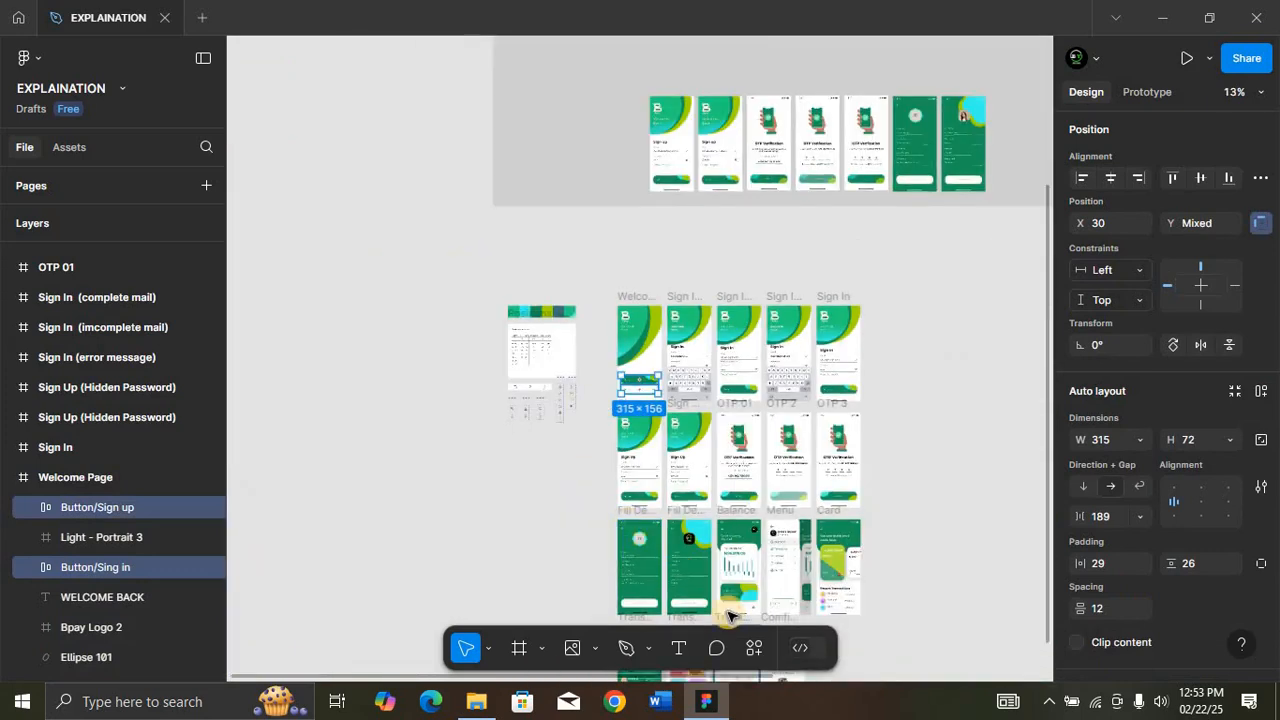
scroll(735, 560, "down", 3)
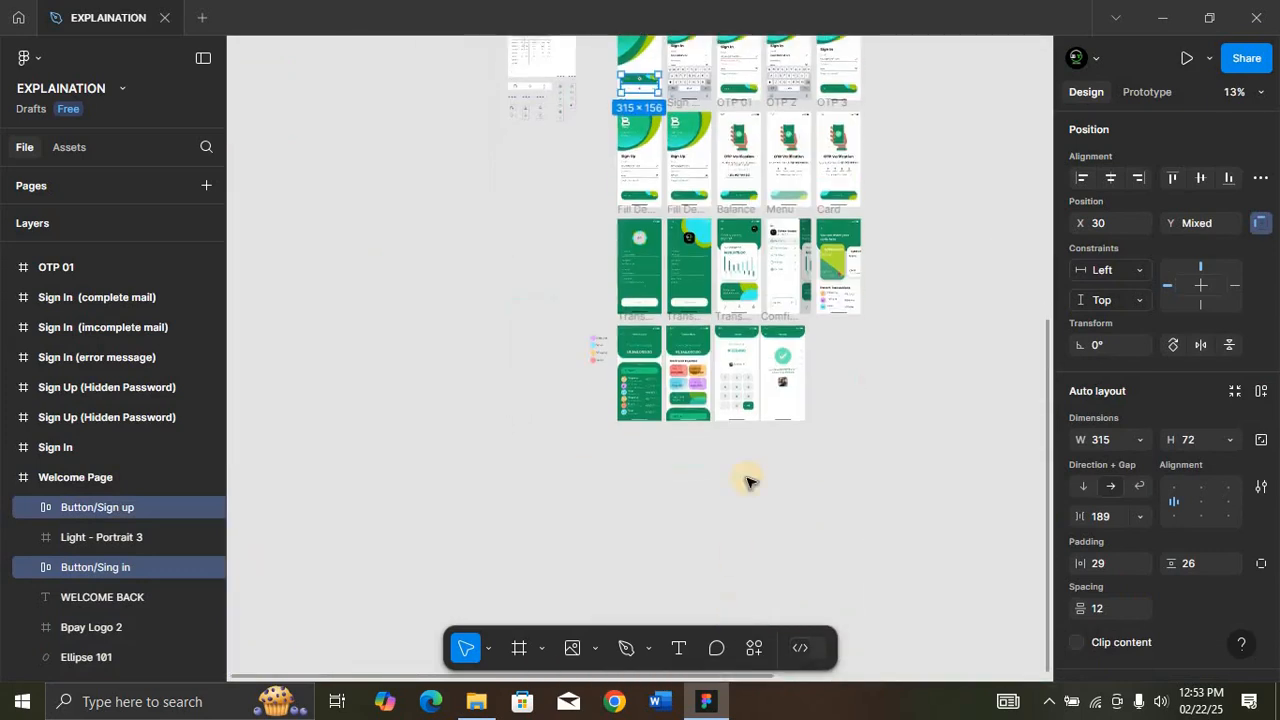
left_click(779, 318)
key("ctrl+z")
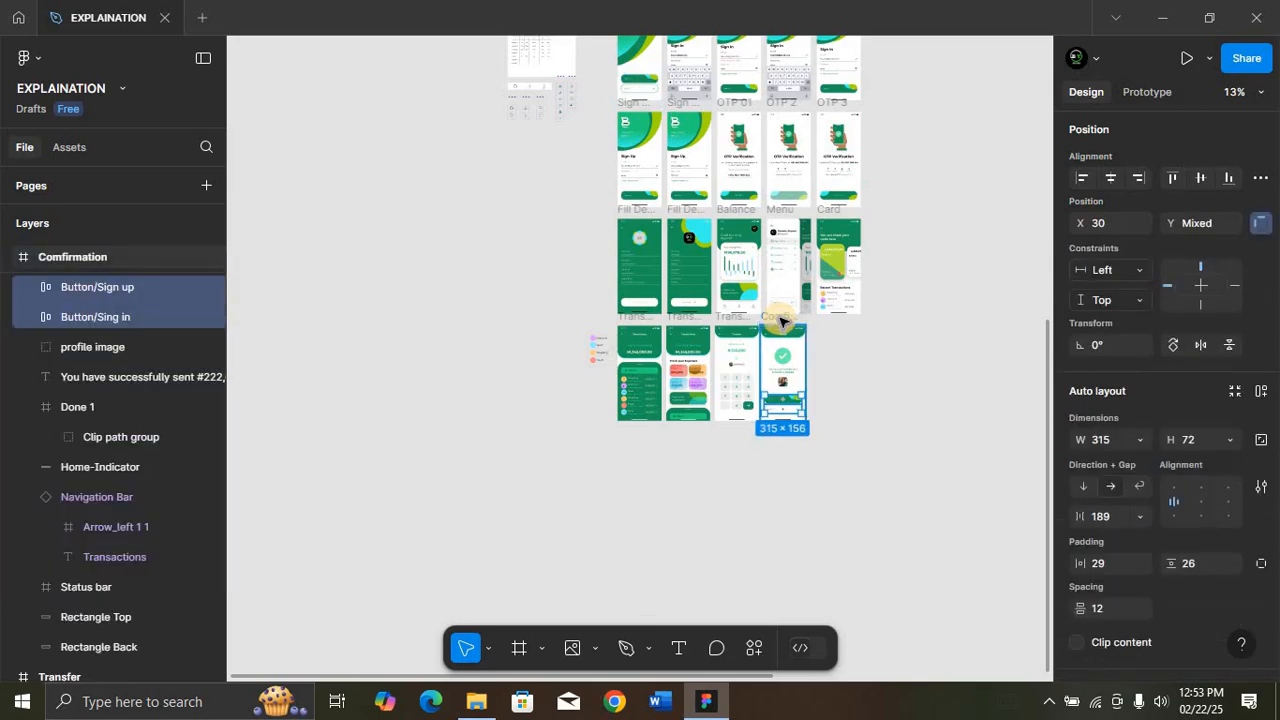
Step: Change the label of the filled green button in the Comfirmation frame to "Execute Again"
left_click(782, 320)
key("shift+2")
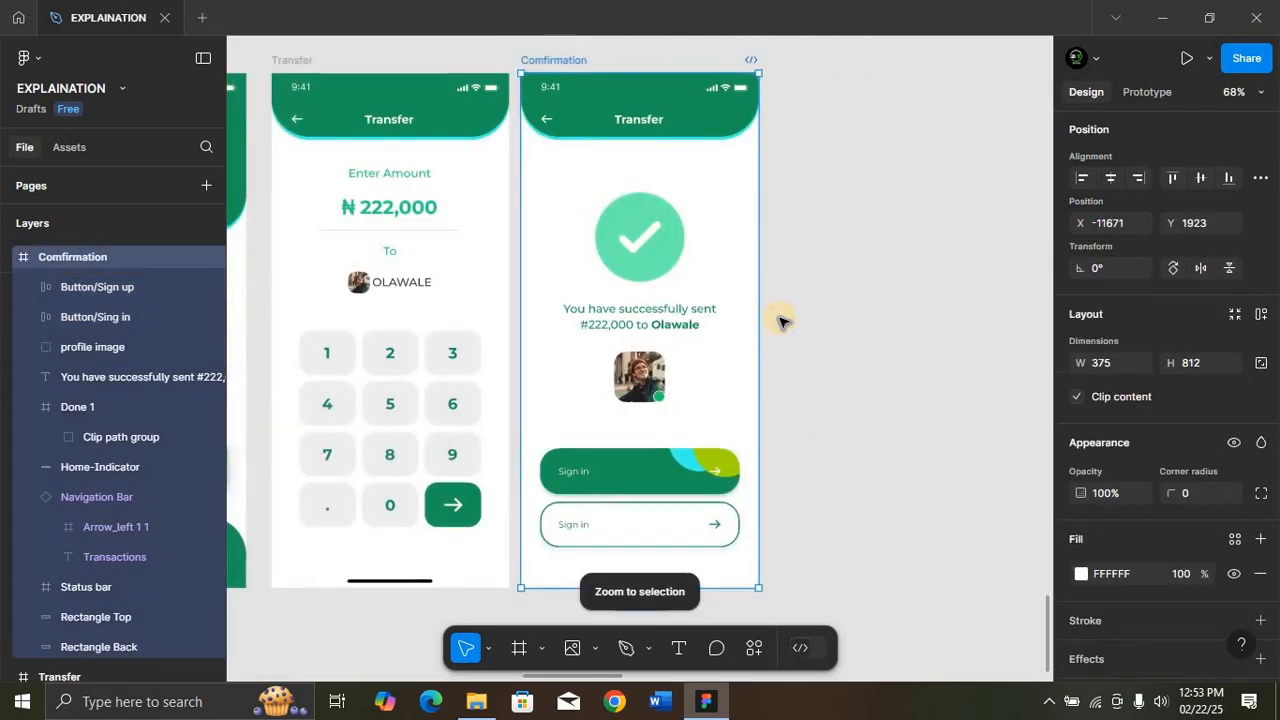
left_click(615, 470)
key("shift+2")
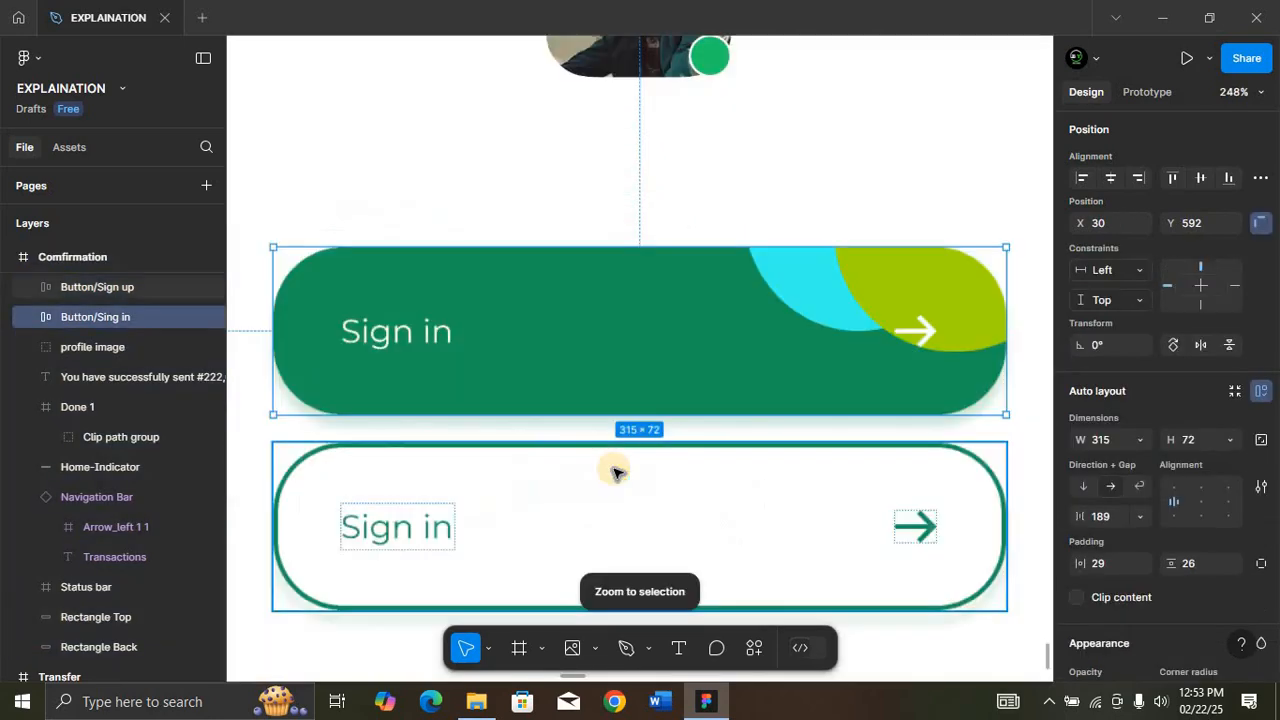
double_click(402, 336)
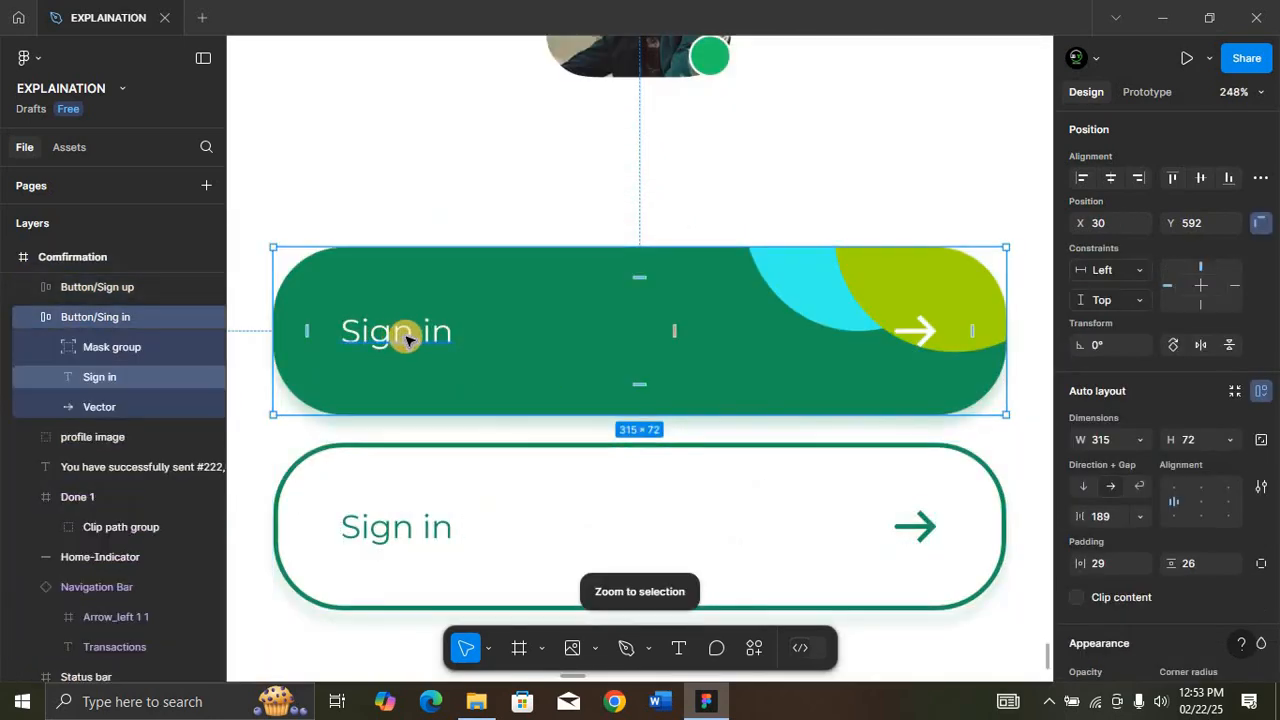
double_click(406, 336)
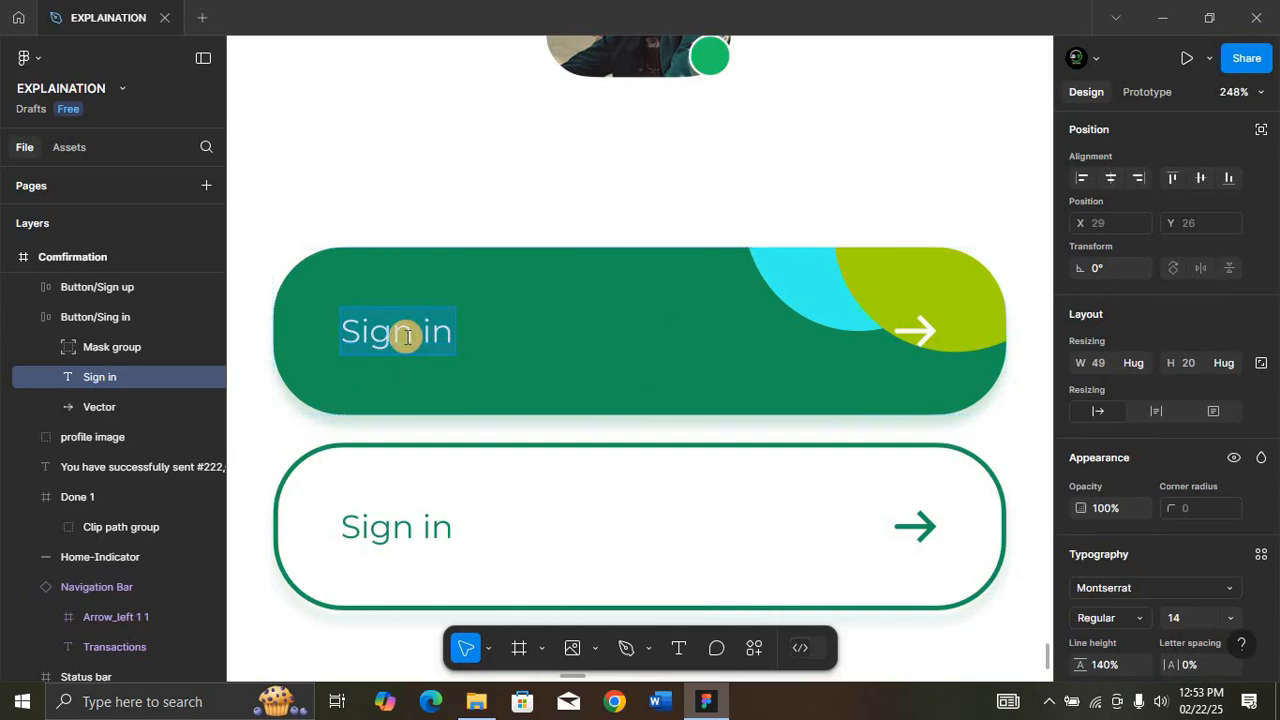
type("Execute Again")
key("Escape")
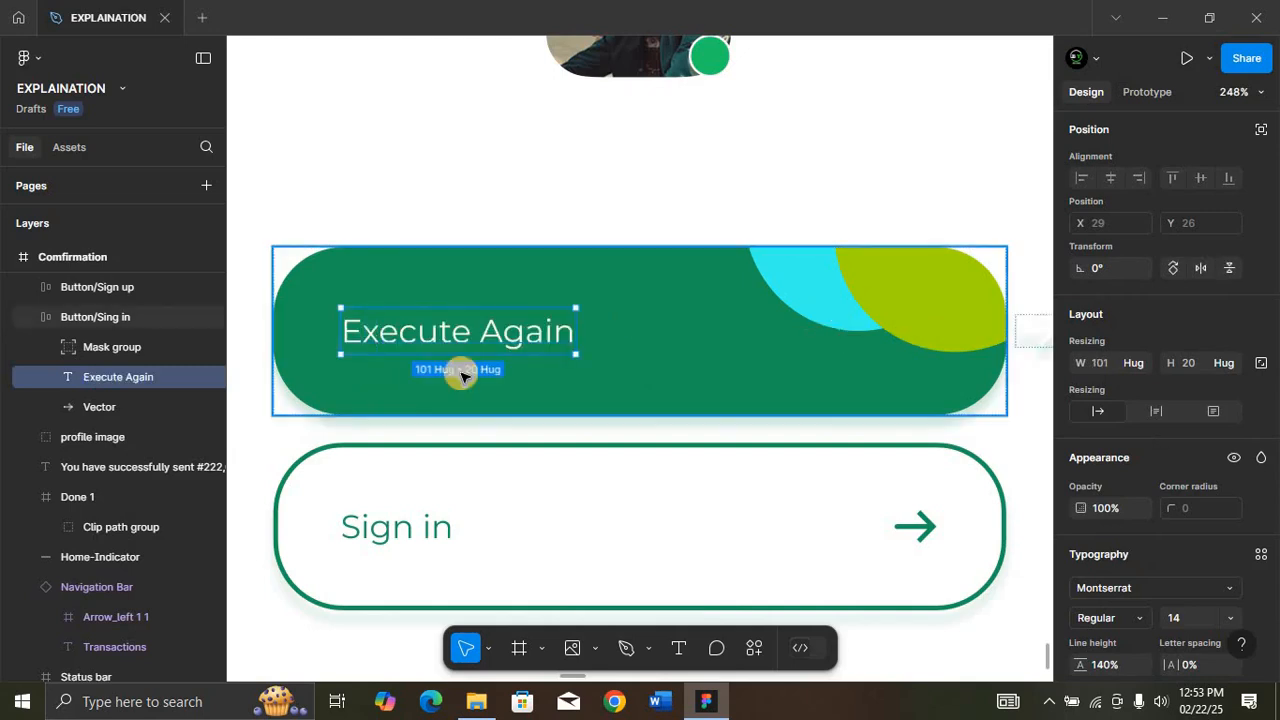
Step: Delete the arrow from the Execute Again button and set the button's auto layout alignment to centre
left_click(1033, 340)
key("Delete")
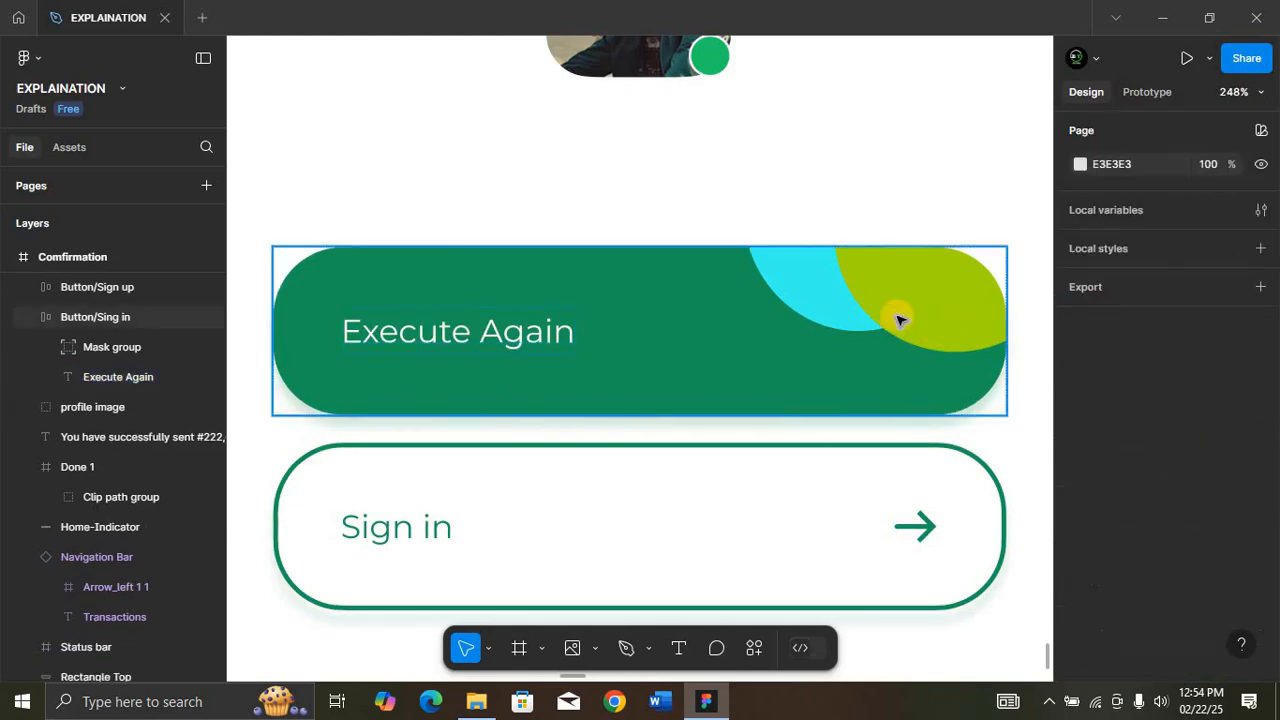
double_click(543, 310)
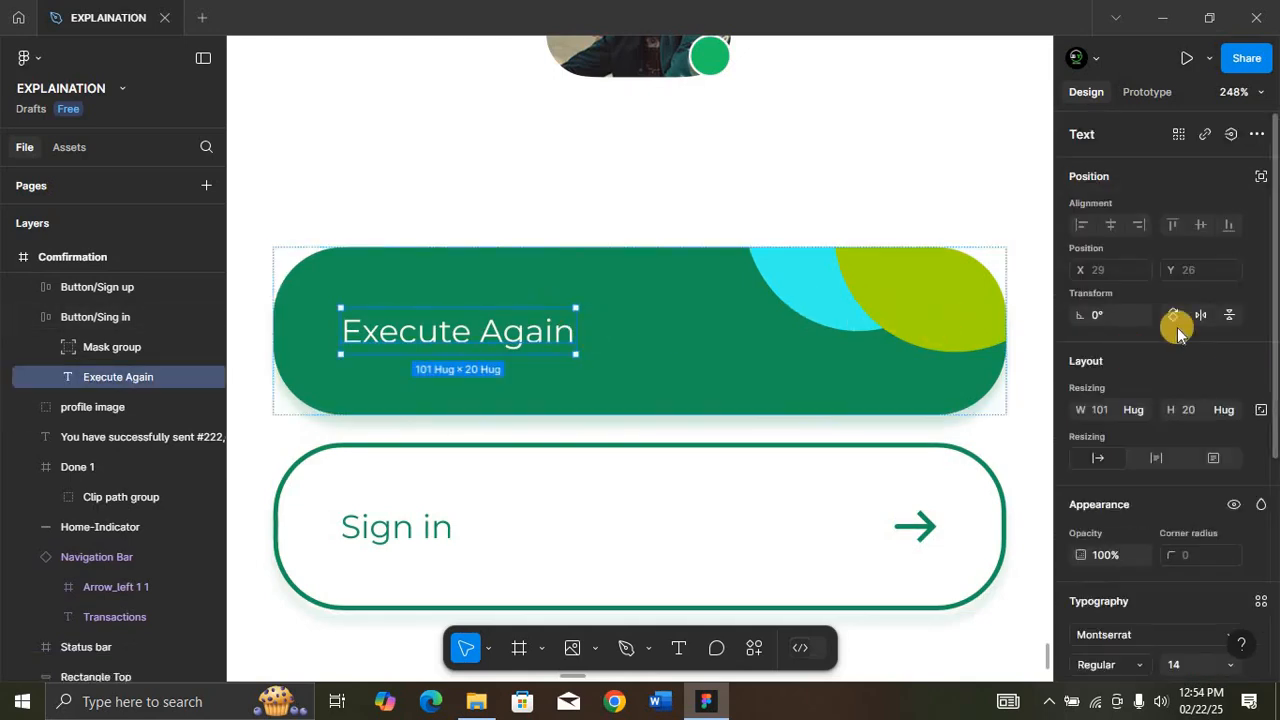
key("Escape")
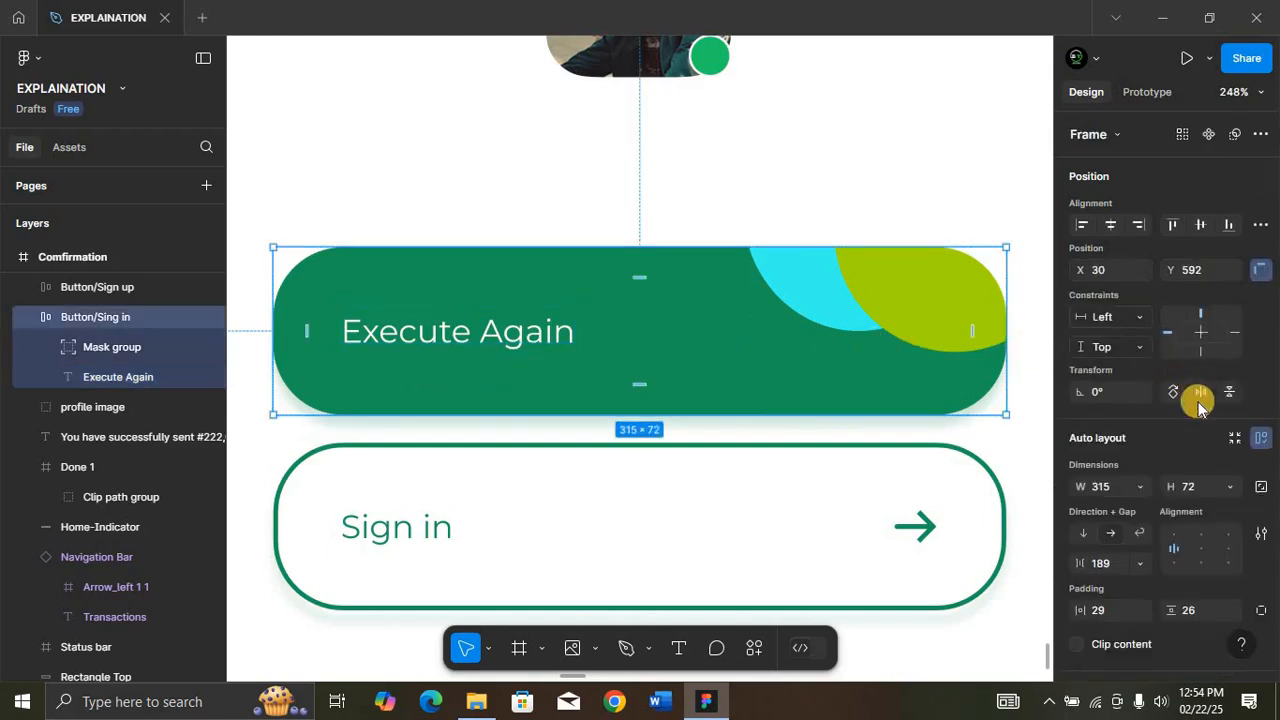
left_click(1200, 549)
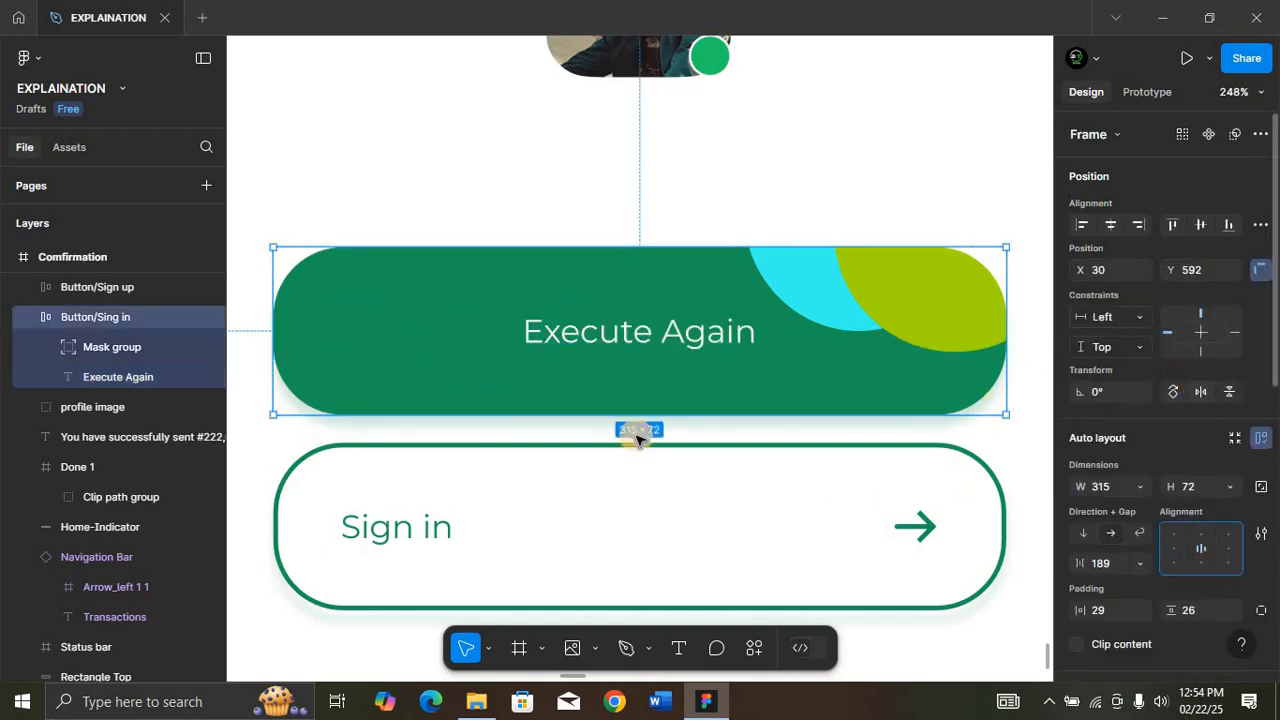
Step: Move the cyan ellipse to the Execute Again button's upper-left corner and the yellow-green ellipse to its lower-right corner
double_click(811, 313)
left_click_drag(694, 294, 294, 320)
left_click_drag(920, 300, 889, 397)
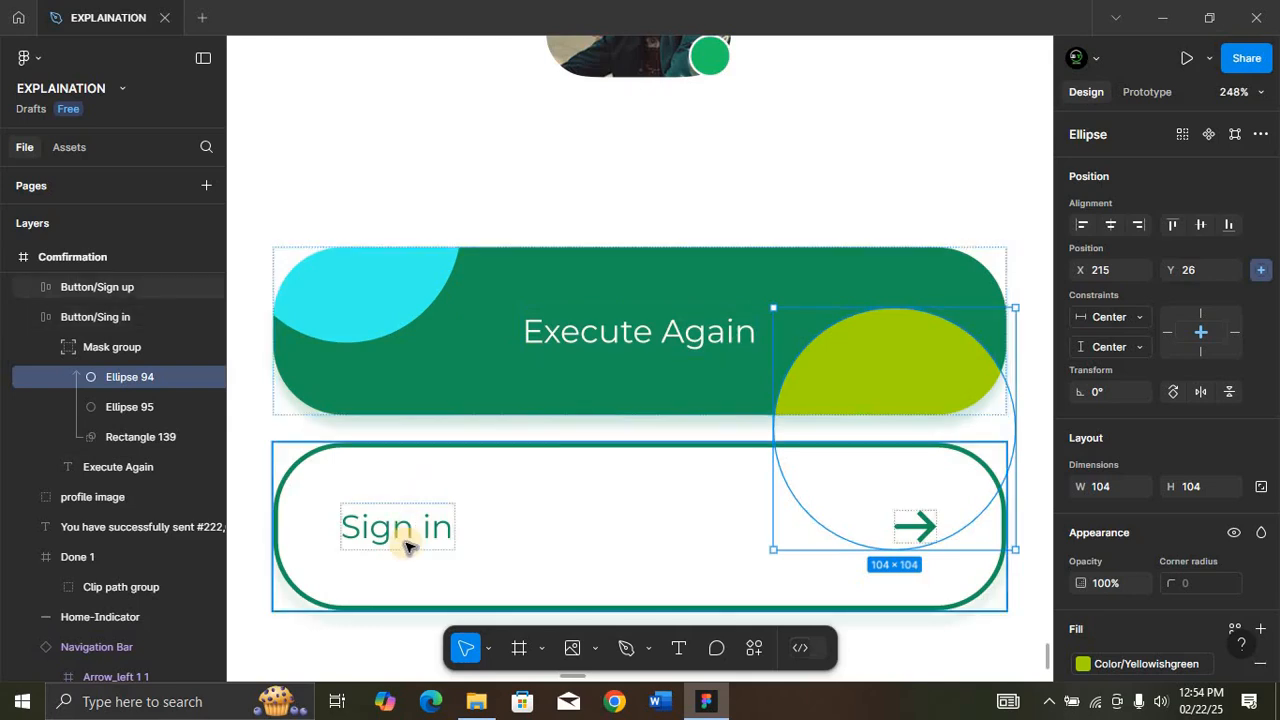
left_click_drag(910, 515, 915, 525)
Step: Delete the arrow from the outlined button and change its label to "Comfirmation"
left_click(900, 526)
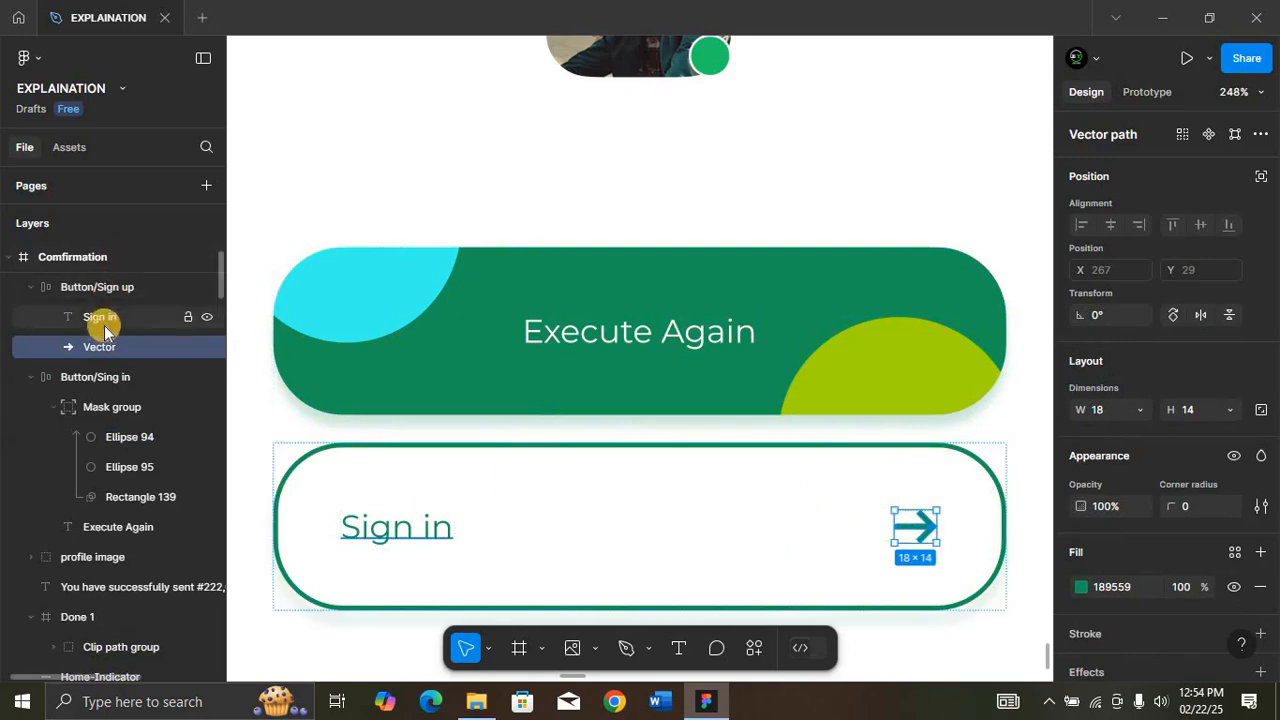
key("Delete")
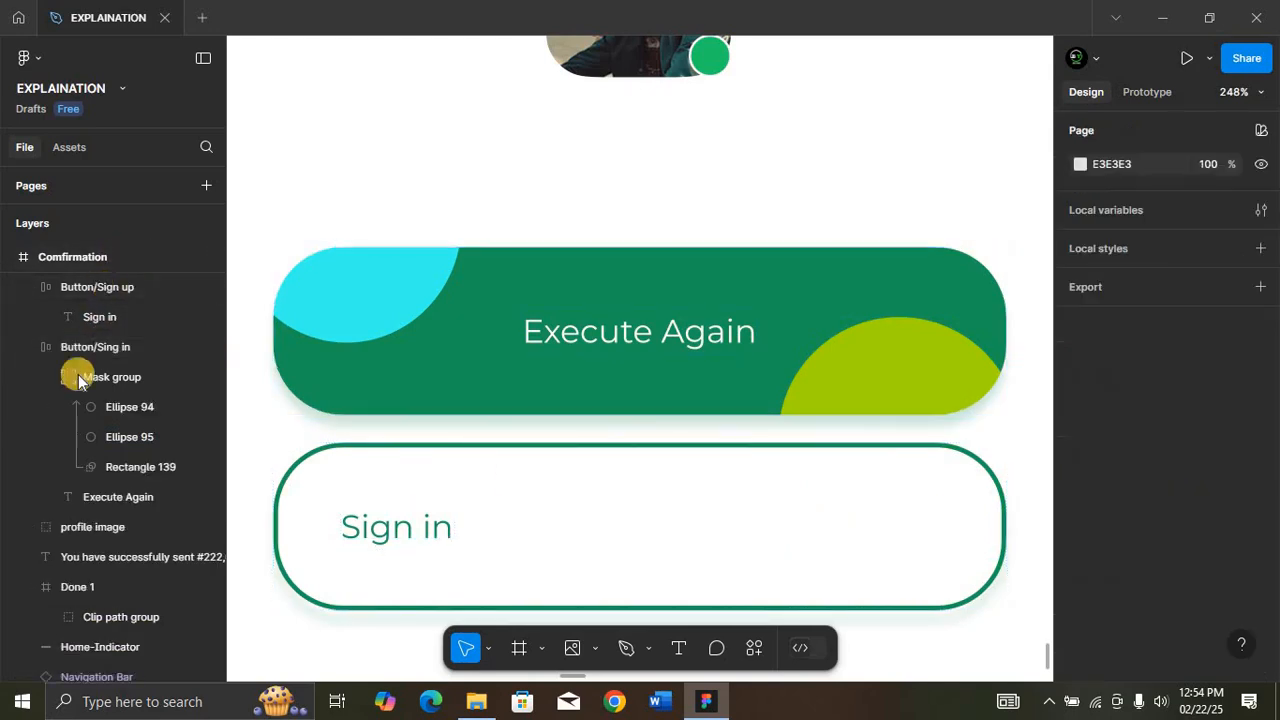
double_click(423, 527)
type("Comfirmation")
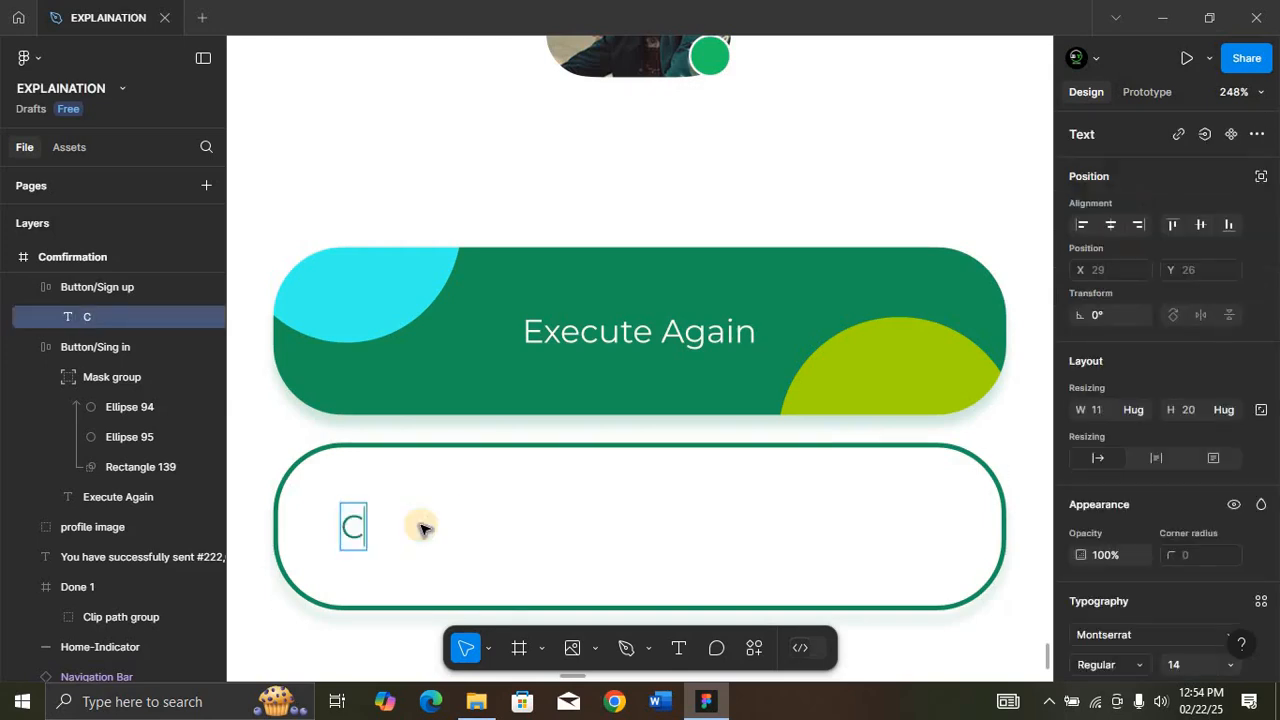
key("Escape")
Step: Set the outlined button's auto layout alignment to centre so its label sits in the middle
key("shift+0")
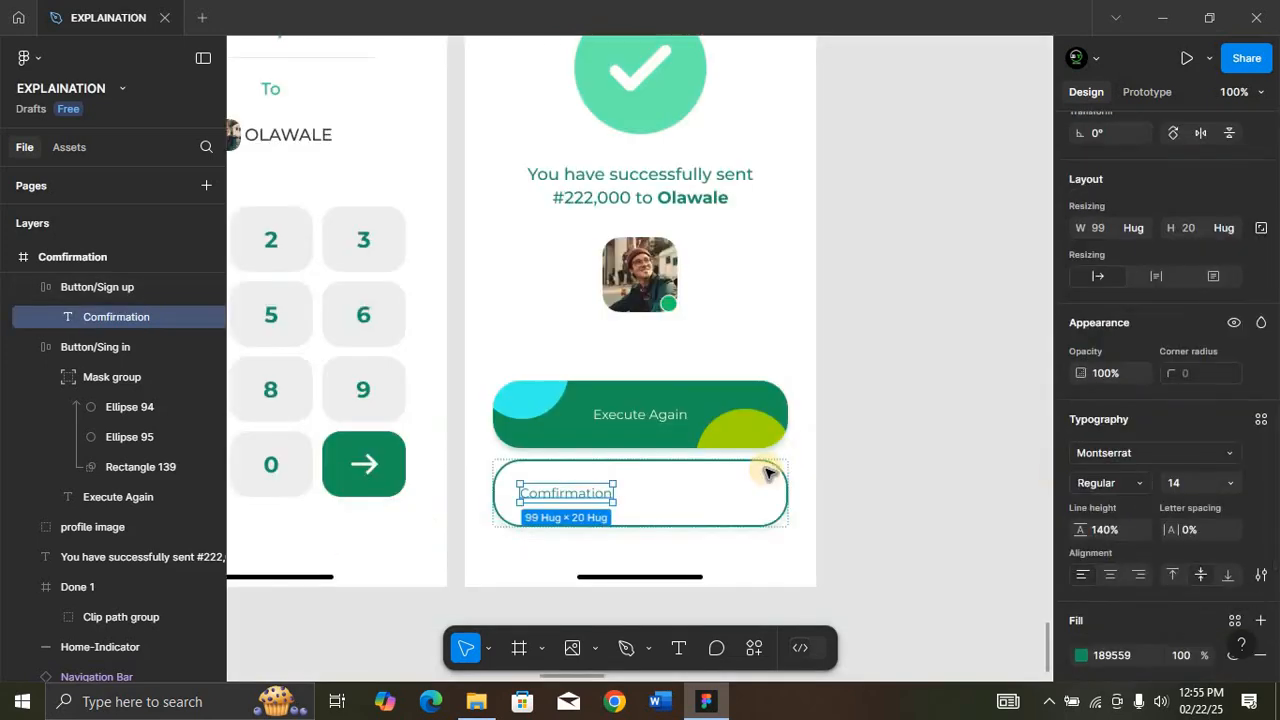
key("Escape")
left_click(1201, 366)
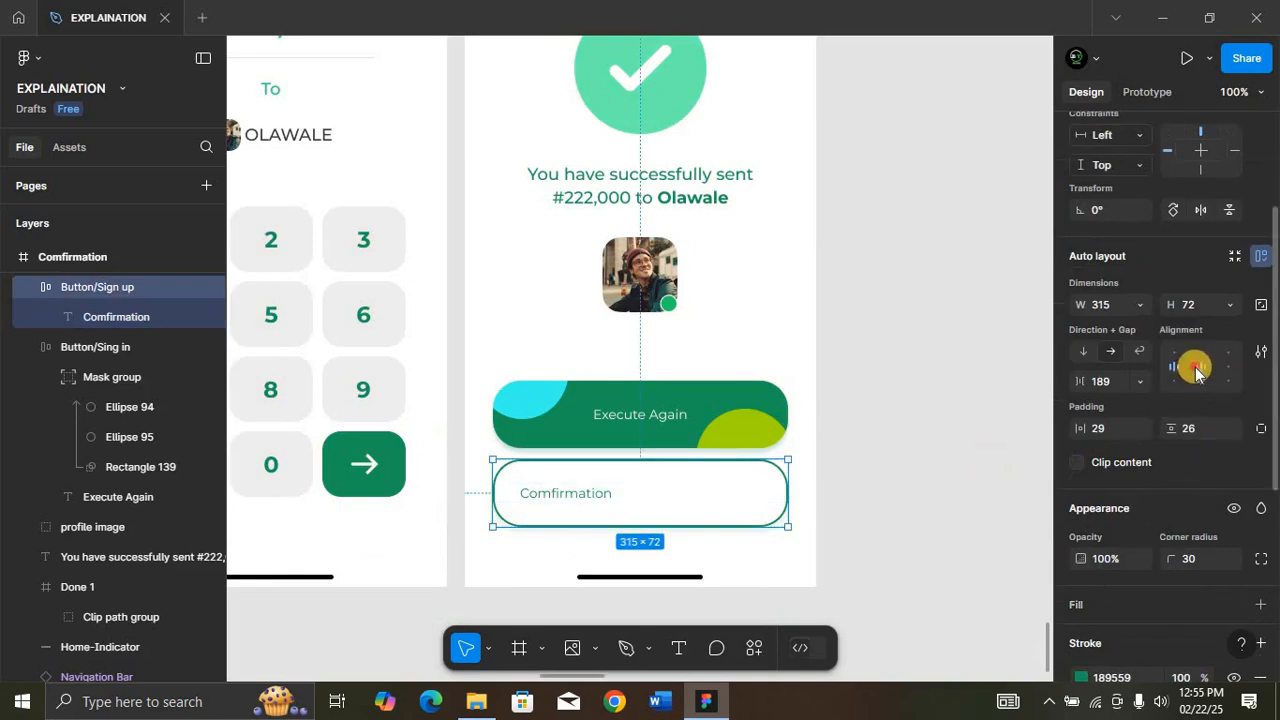
key("Escape")
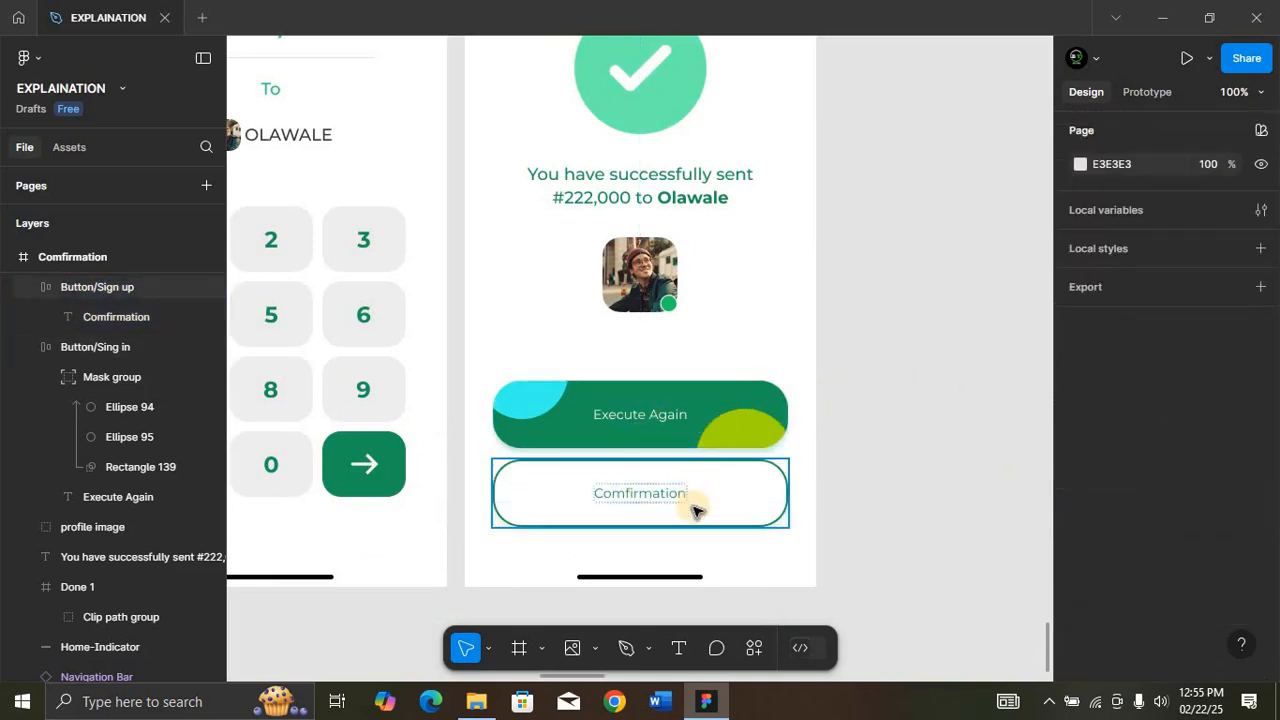
Step: Review the Transfer and Comfirmation frames side by side
scroll(678, 410, "down", 5)
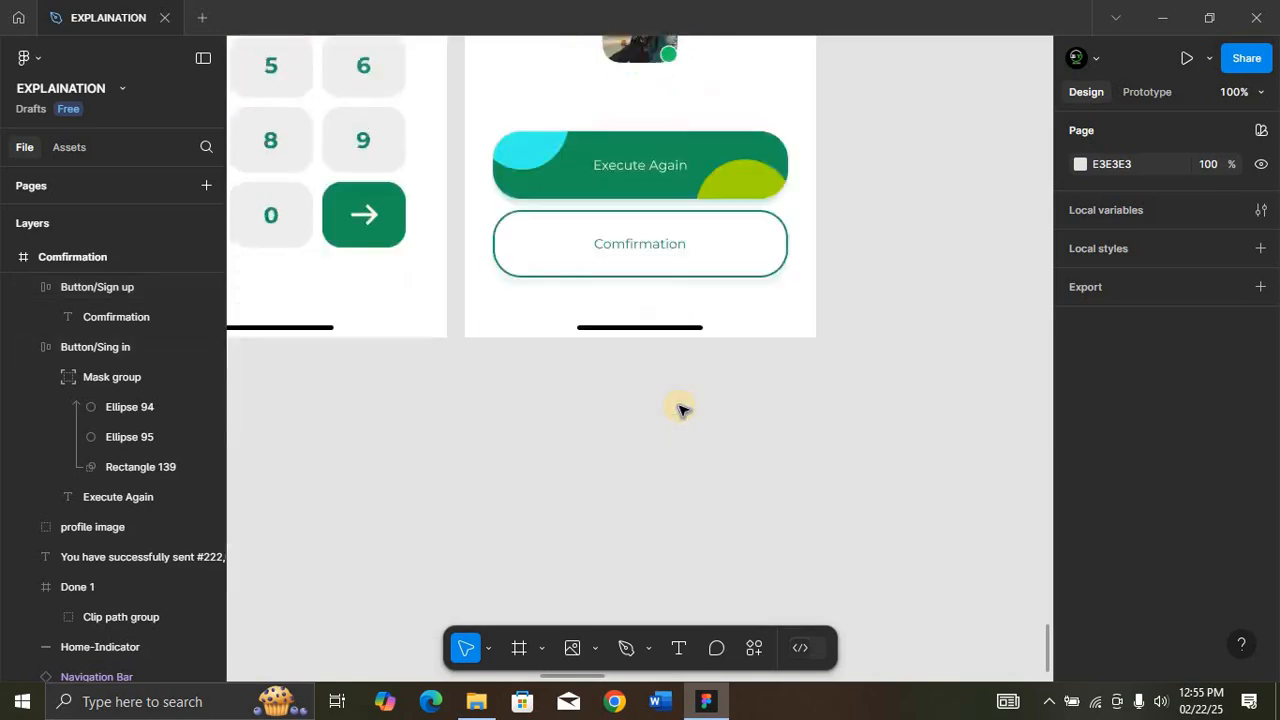
scroll(678, 408, "down", 3, "ctrl")
scroll(672, 330, "up", 5)
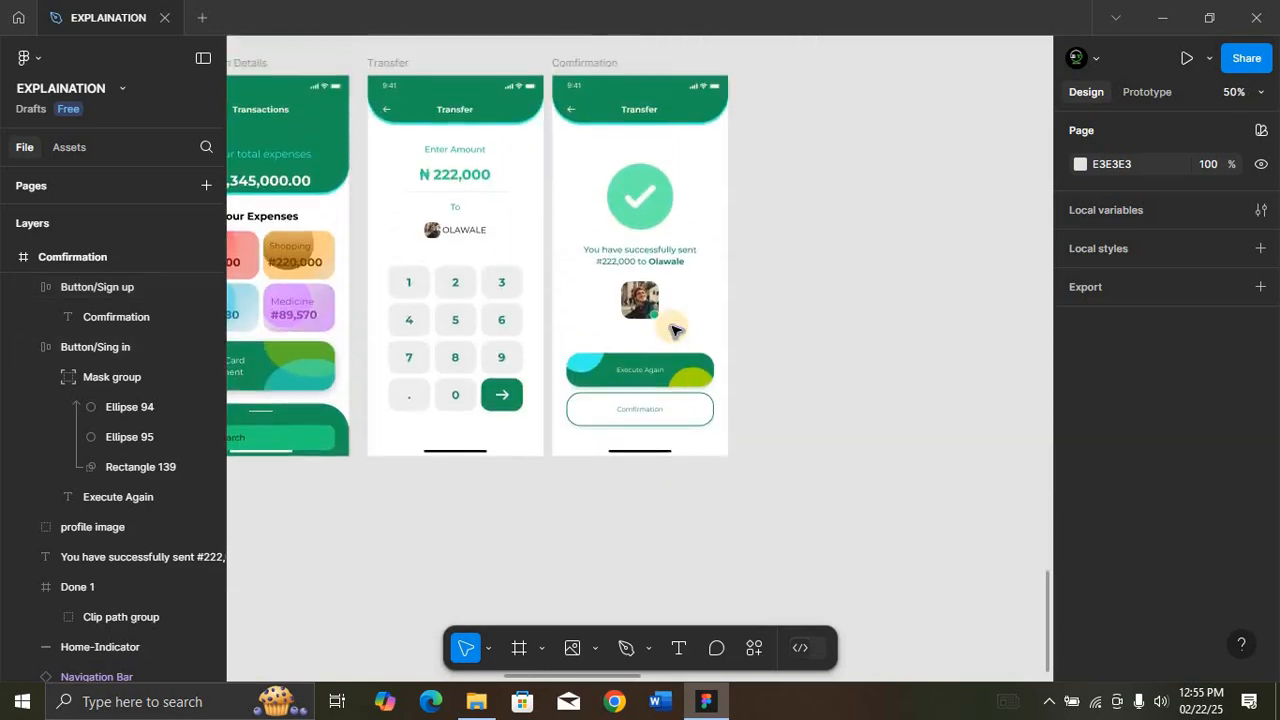
left_click(767, 485)
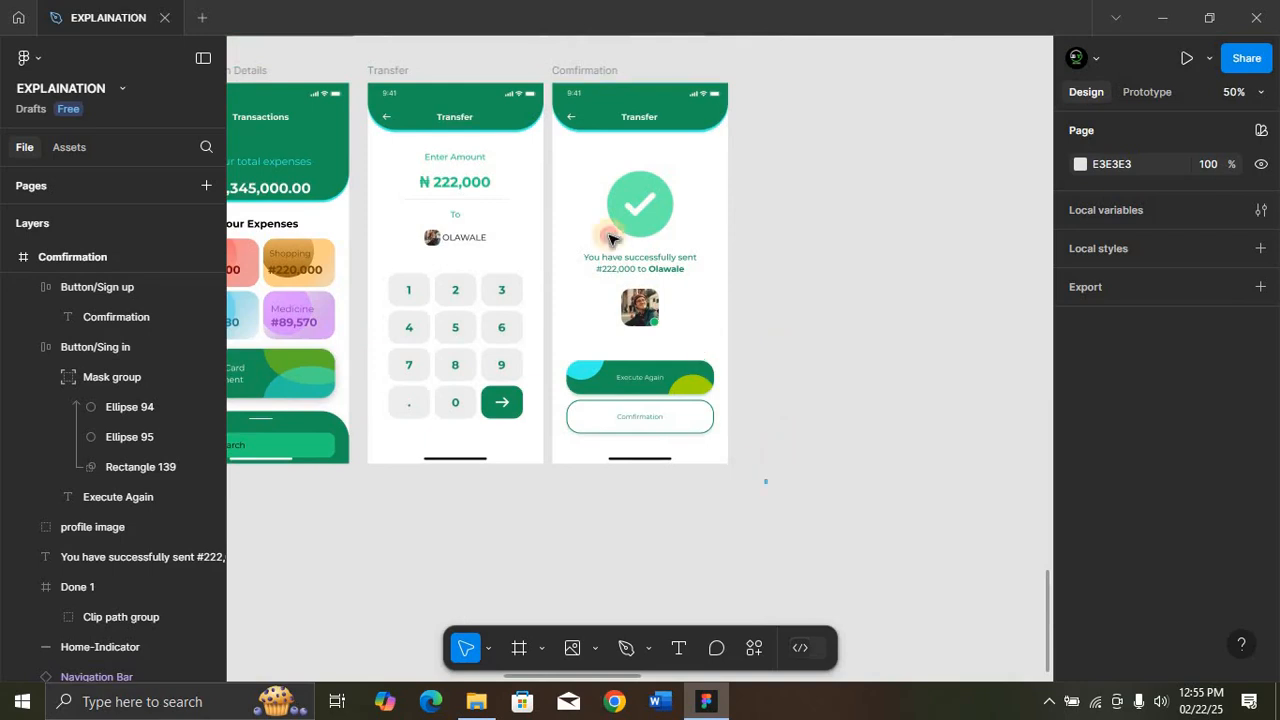
left_click_drag(612, 238, 360, 52)
key("shift+2")
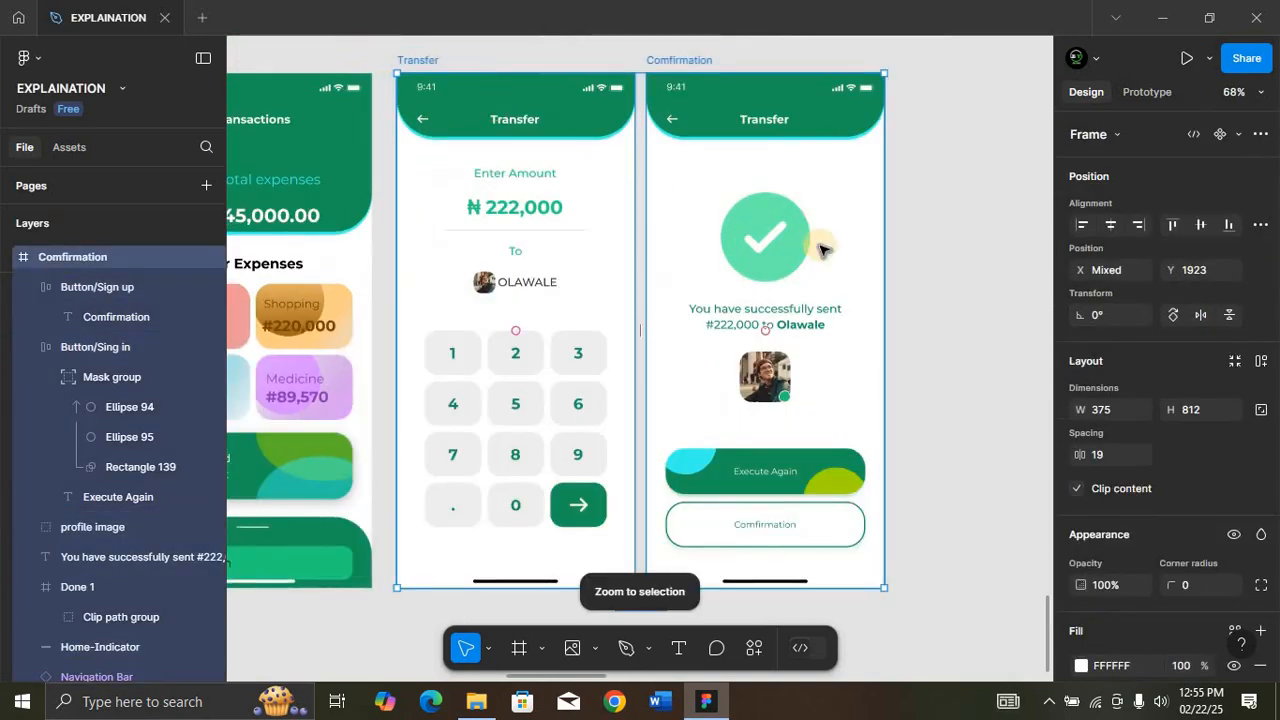
left_click(932, 289)
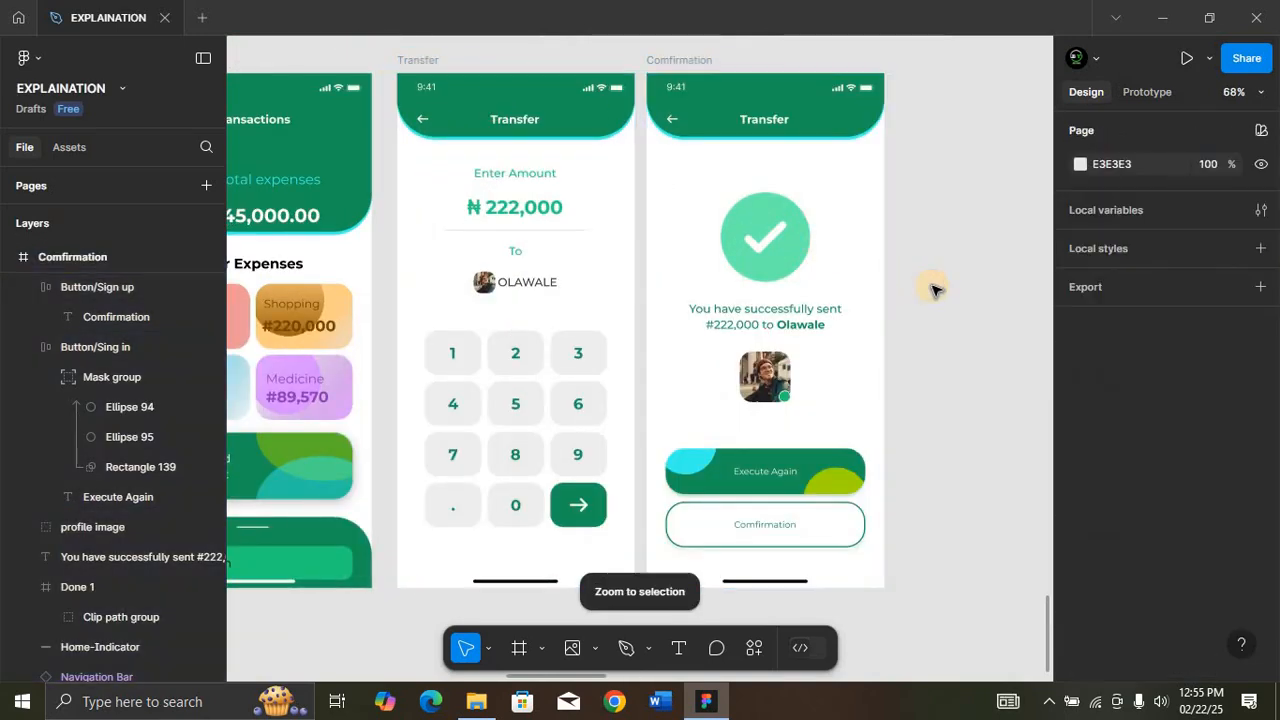